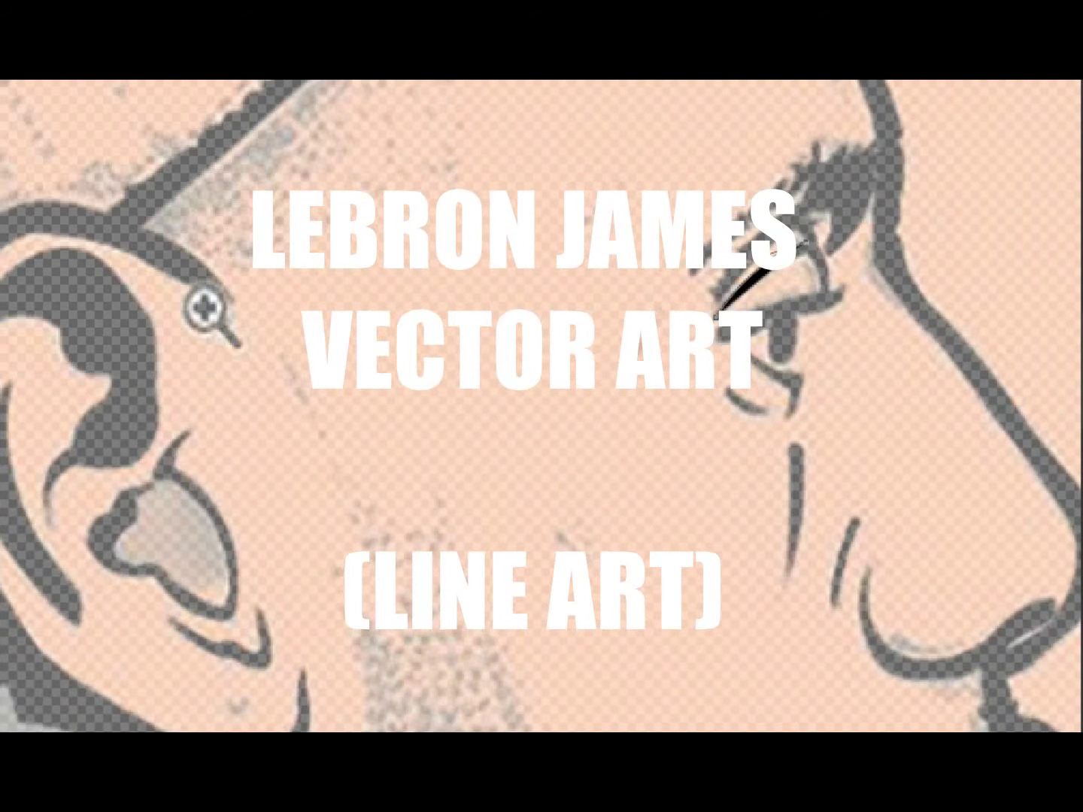
Trace the upper eyelid with four Pen anchors and close it into a black shape
{"action": "left_click", "coordinate": [830, 289]}
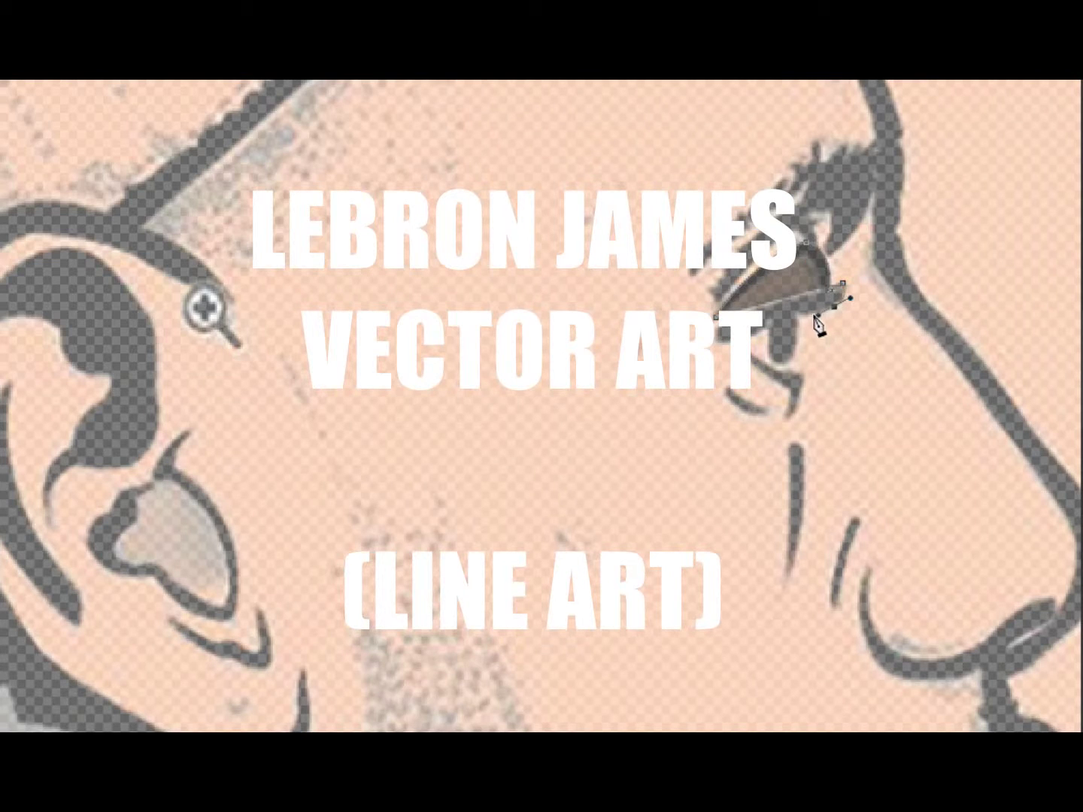
{"action": "left_click", "coordinate": [816, 317]}
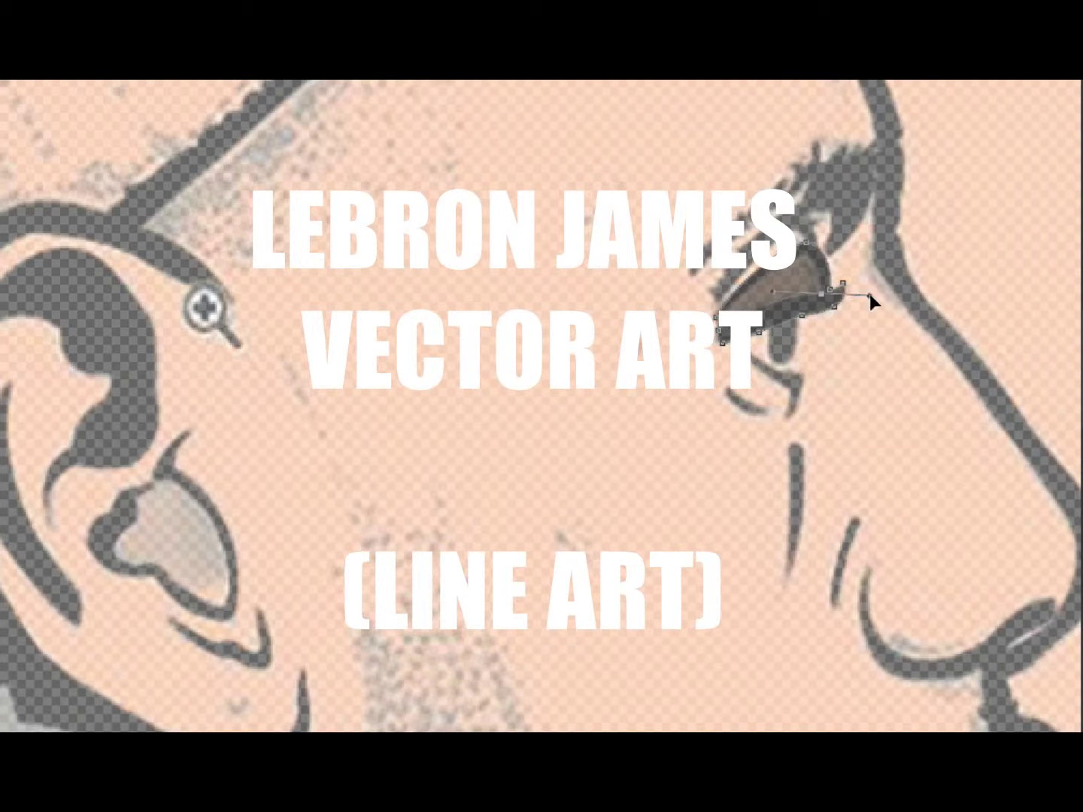
{"action": "left_click_drag", "start_coordinate": [870, 300], "coordinate": [903, 288]}
{"action": "left_click", "coordinate": [723, 333]}
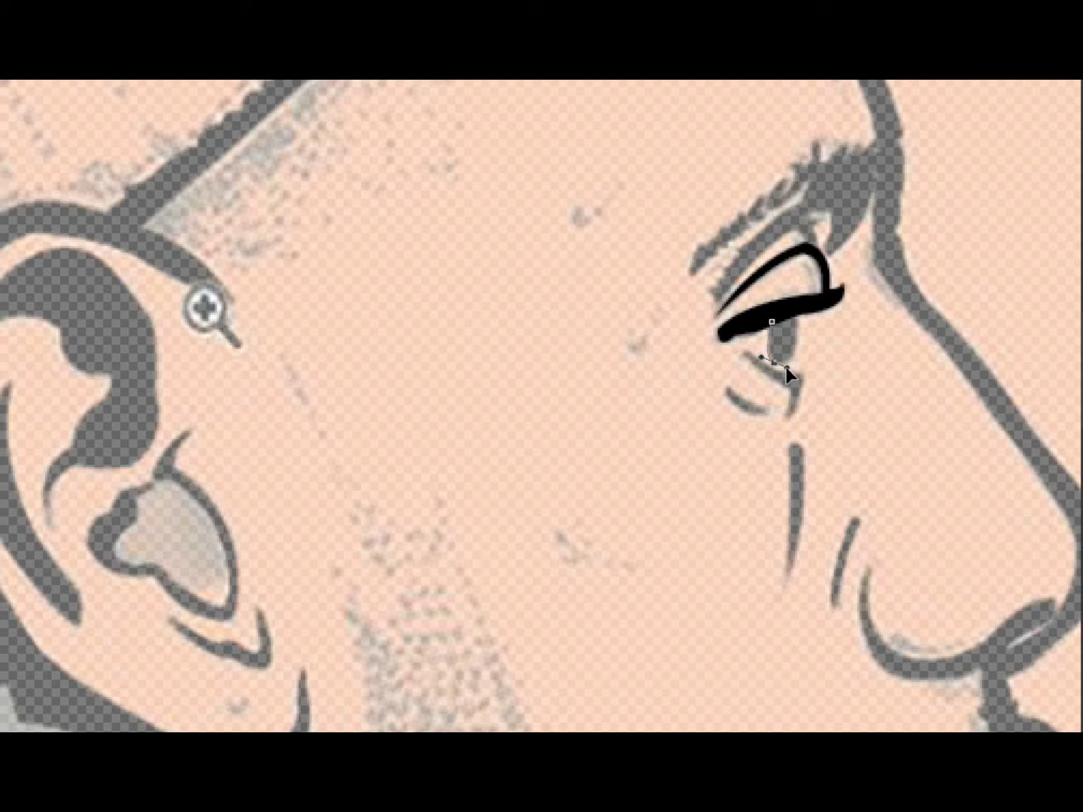
Trace the pupil, under-eye crease, crescent and tapered line below the eye as closed black shapes
{"action": "left_click_drag", "start_coordinate": [795, 353], "coordinate": [795, 352]}
{"action": "left_click", "coordinate": [798, 310]}
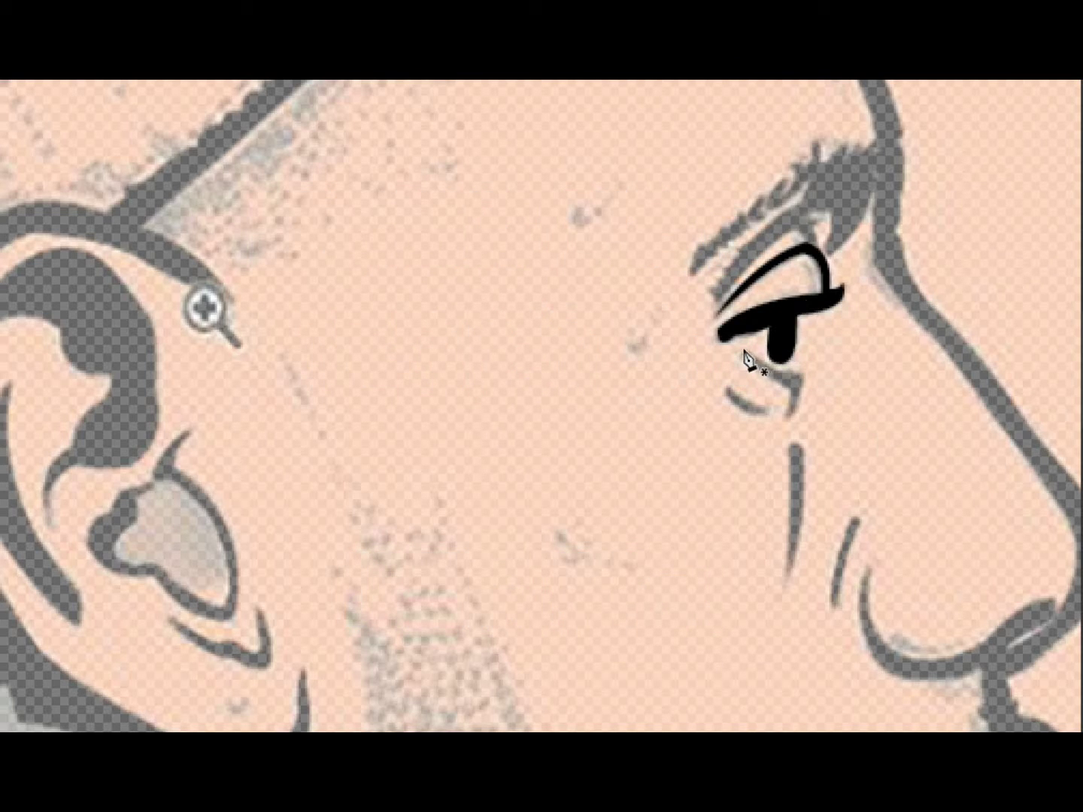
{"action": "left_click", "coordinate": [797, 371]}
{"action": "left_click_drag", "start_coordinate": [789, 420], "coordinate": [785, 448]}
{"action": "left_click", "coordinate": [799, 373]}
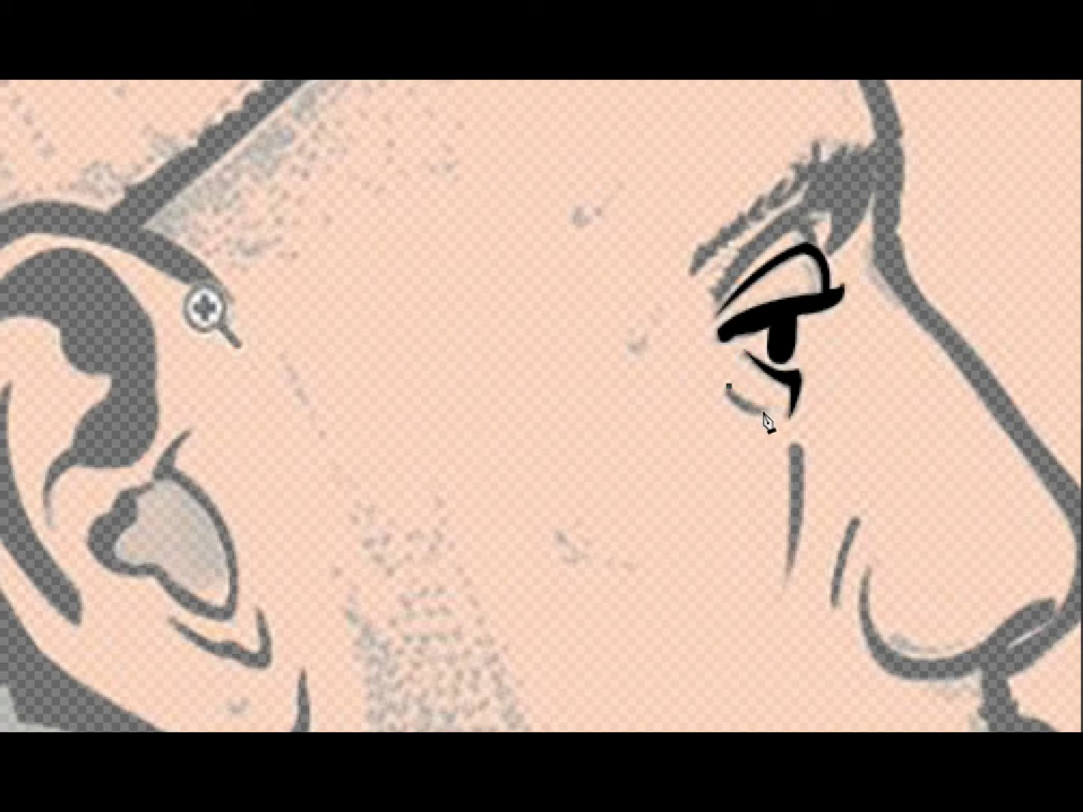
{"action": "left_click", "coordinate": [729, 387]}
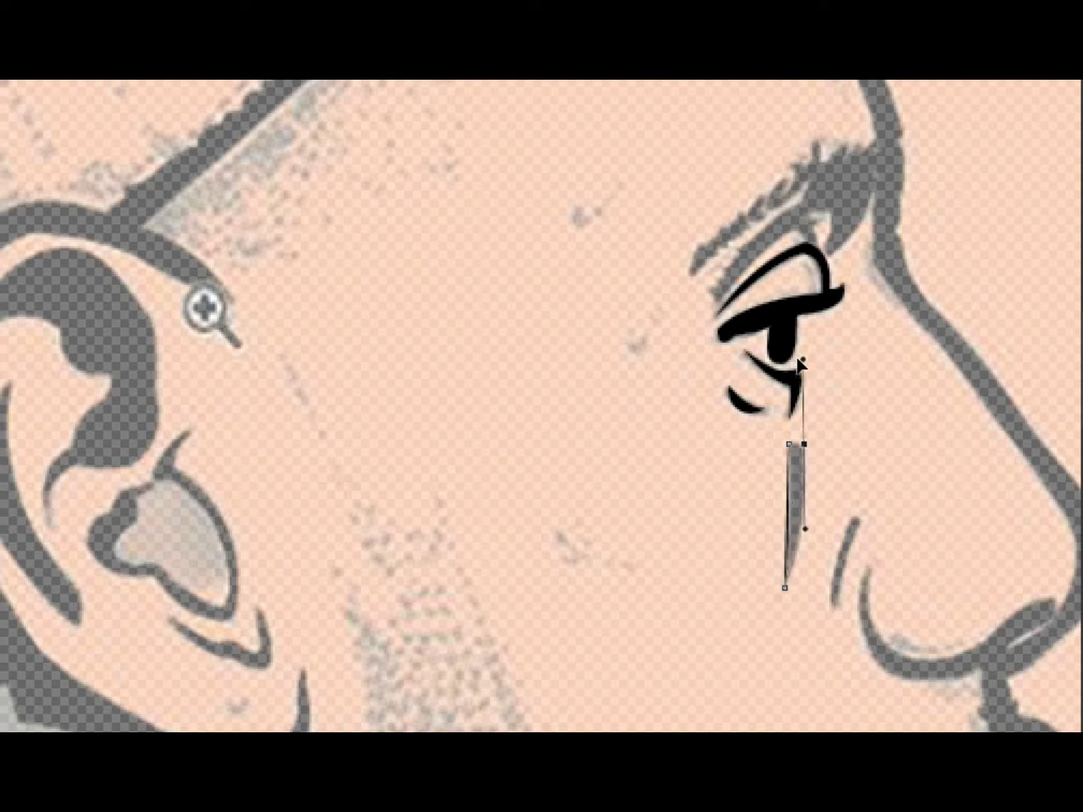
{"action": "left_click", "coordinate": [789, 444]}
Trace the tapered line beside the nose as a closed black shape
{"action": "left_click", "coordinate": [835, 607]}
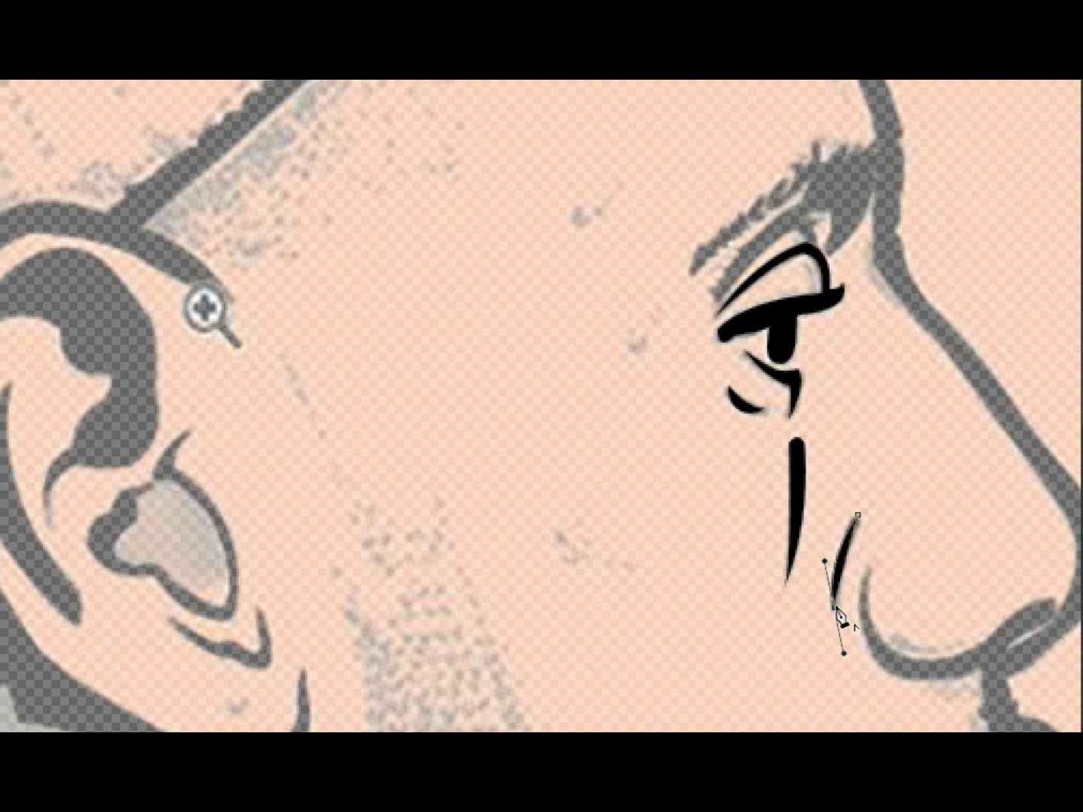
{"action": "left_click_drag", "start_coordinate": [860, 523], "coordinate": [879, 491]}
{"action": "left_click", "coordinate": [850, 518]}
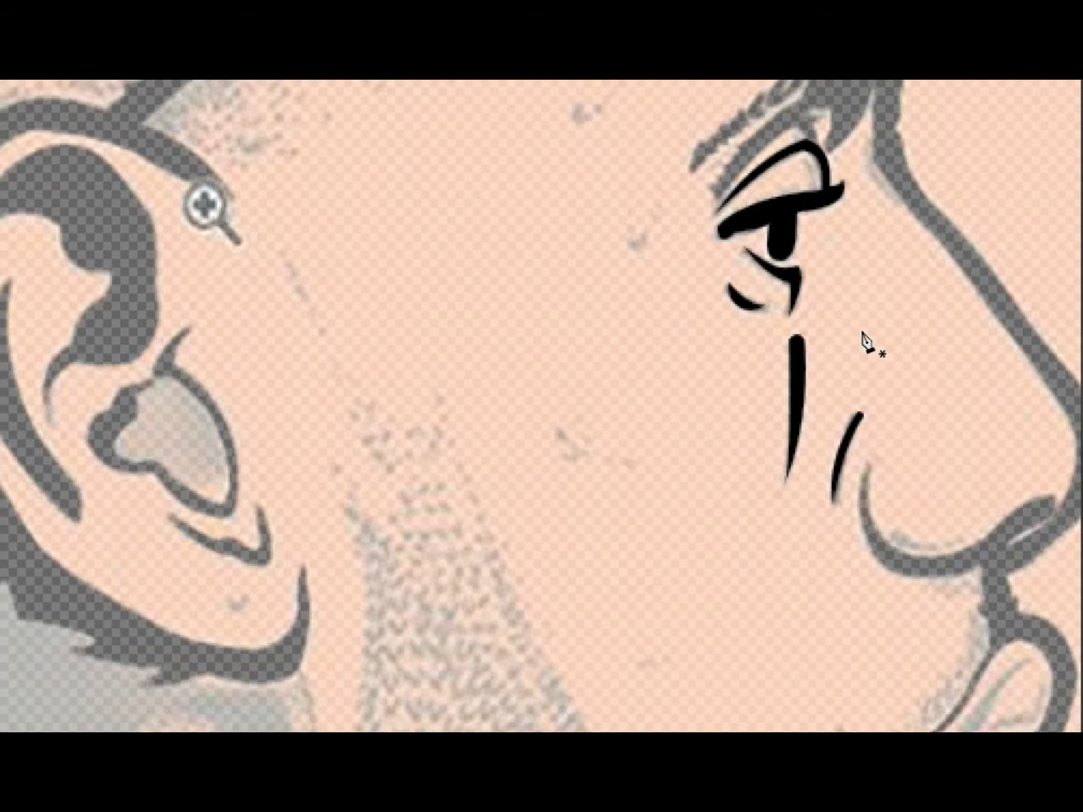
Trace the eyebrow and its jagged lower edge as closed black shapes
{"action": "left_click_drag", "start_coordinate": [811, 280], "coordinate": [822, 297]}
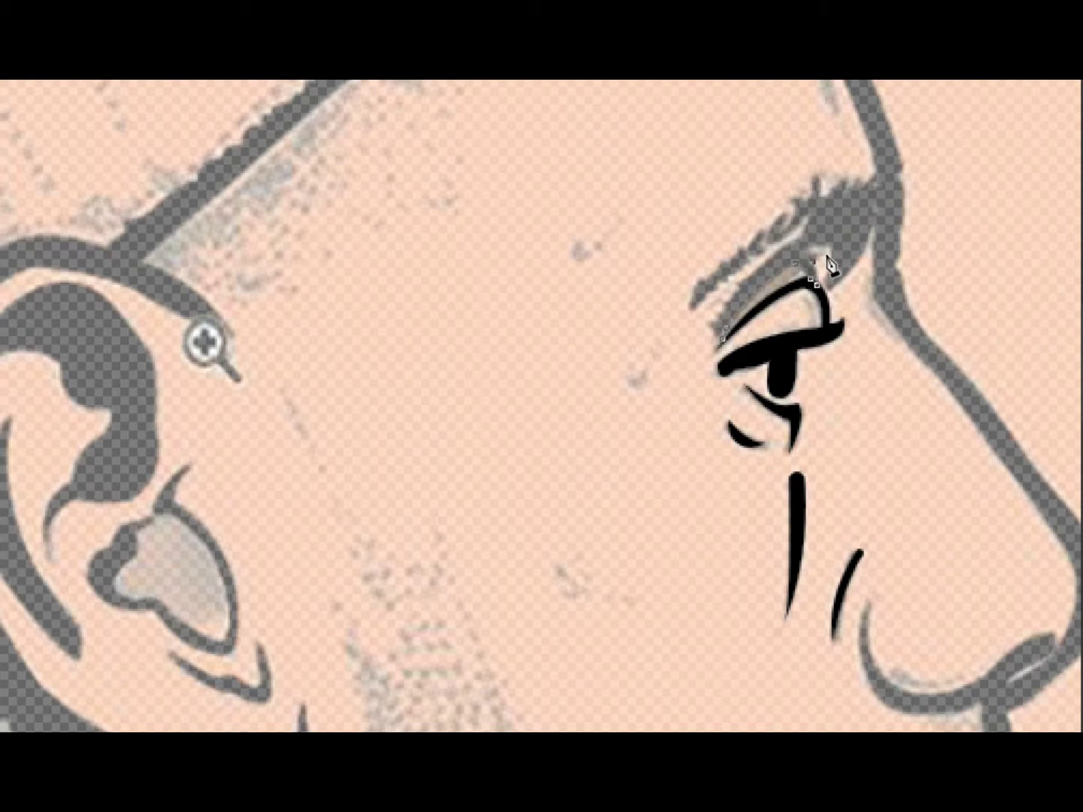
{"action": "left_click", "coordinate": [828, 291]}
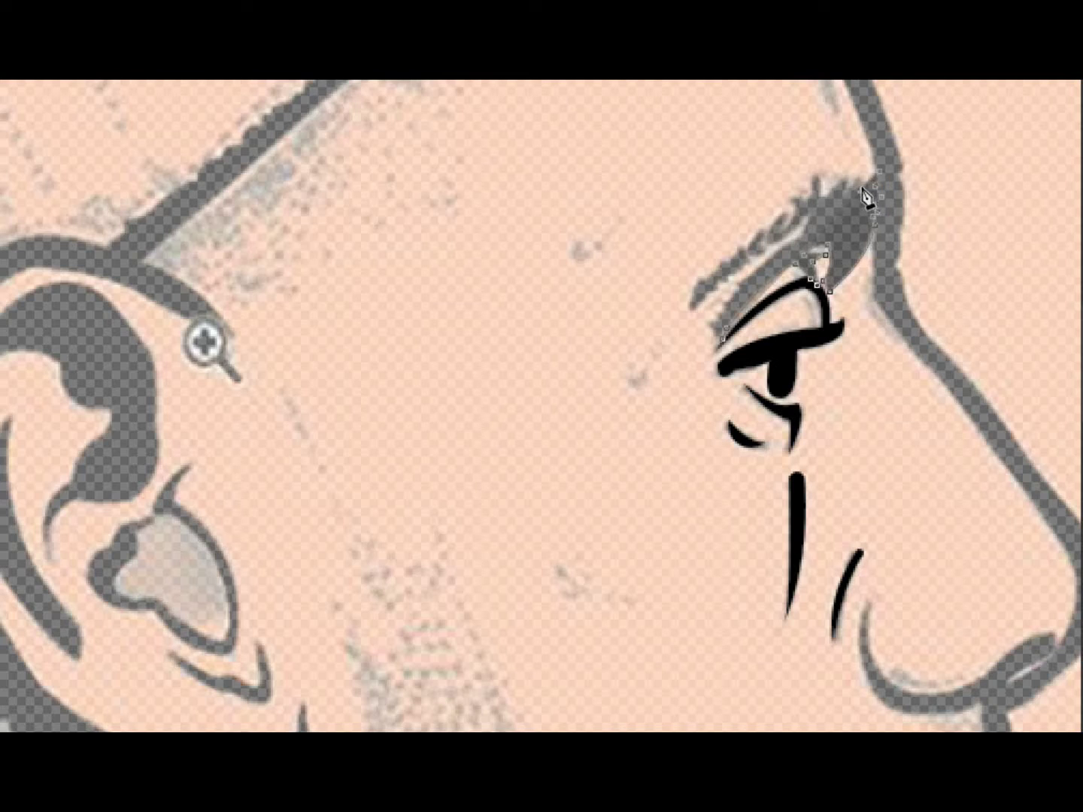
{"action": "mouse_move", "coordinate": [870, 199]}
{"action": "left_mouse_down"}
{"action": "mouse_move", "coordinate": [860, 176]}
{"action": "mouse_move", "coordinate": [818, 180]}
{"action": "left_mouse_up"}
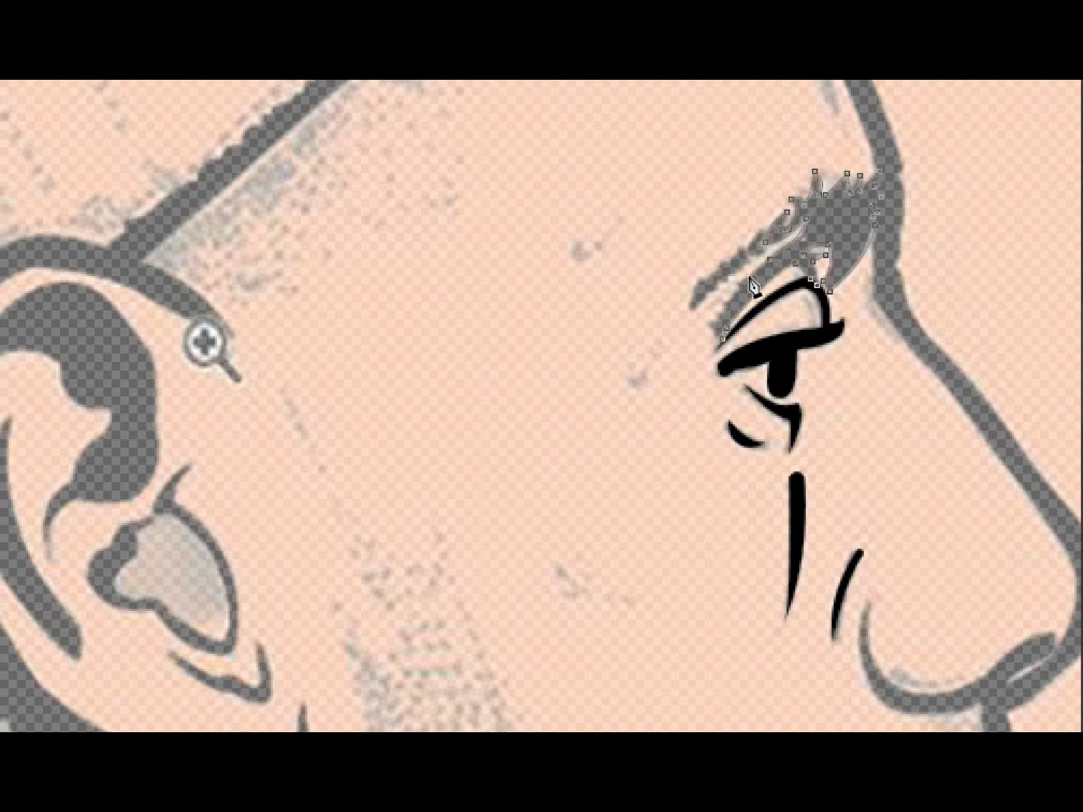
{"action": "left_click", "coordinate": [722, 339]}
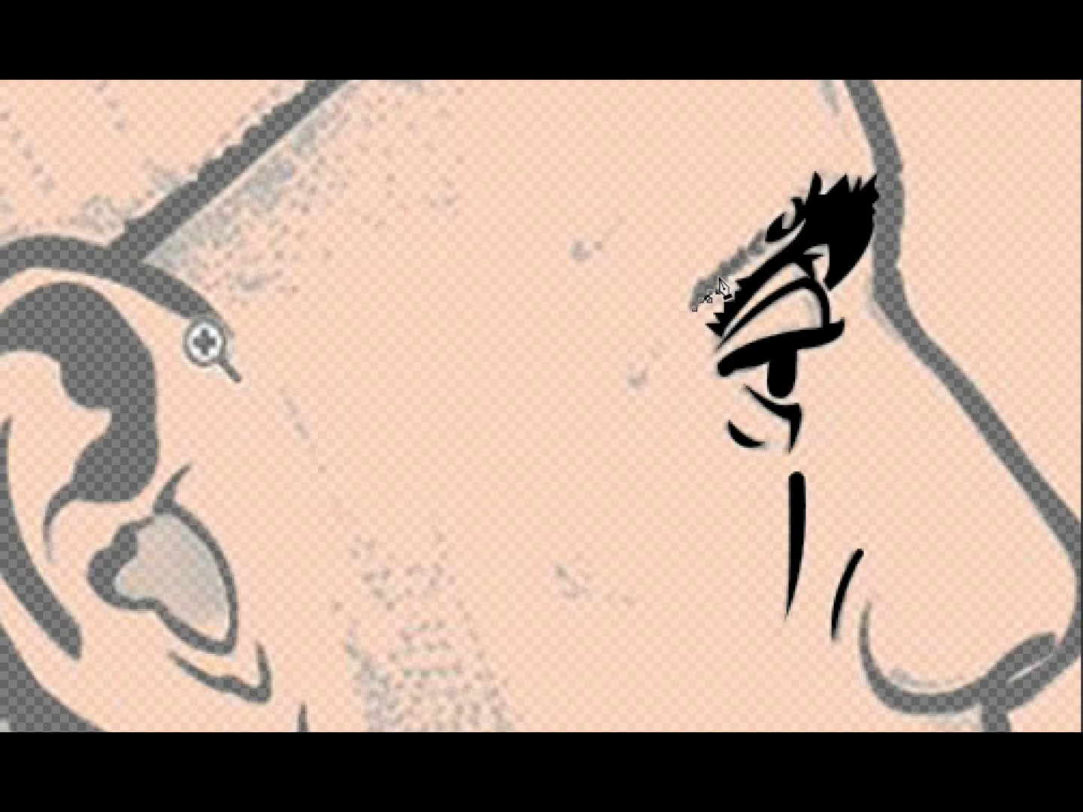
{"action": "left_click_drag", "start_coordinate": [722, 286], "coordinate": [768, 239]}
{"action": "left_click", "coordinate": [691, 321]}
Trace the nostril and finish it as a solid black shape
{"action": "scroll", "coordinate": [874, 430], "scroll_direction": "down", "scroll_amount": 3}
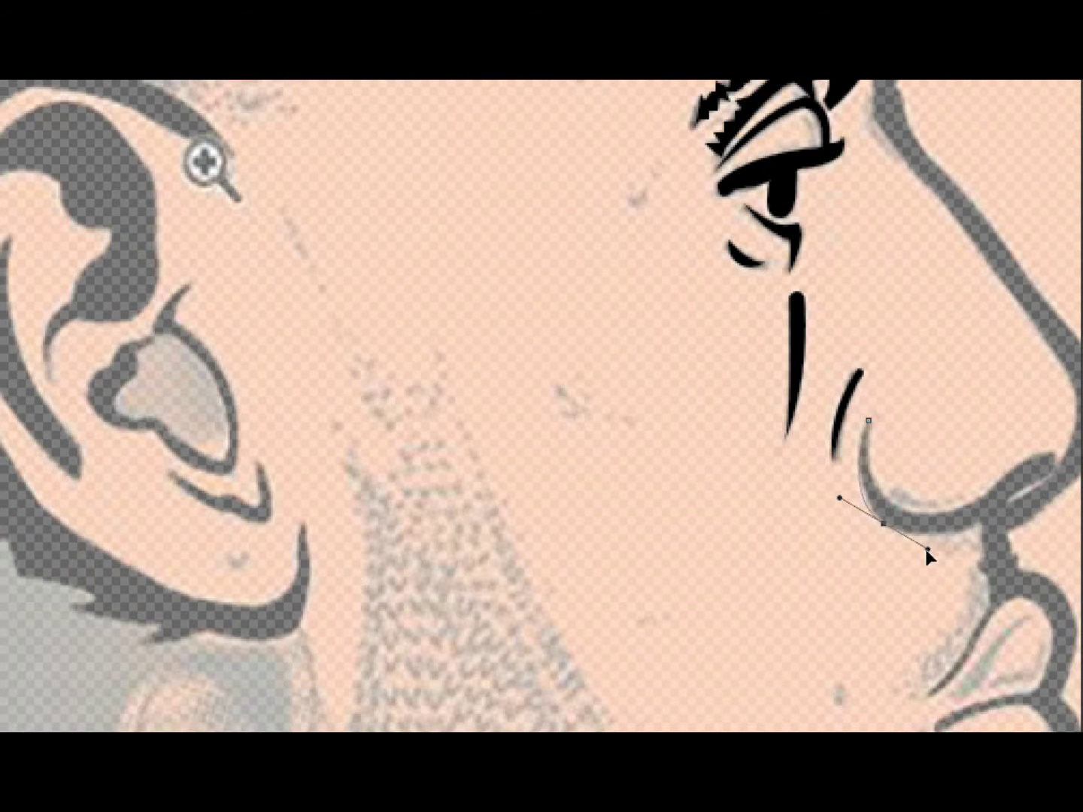
{"action": "left_click_drag", "start_coordinate": [925, 549], "coordinate": [924, 549]}
{"action": "left_click_drag", "start_coordinate": [996, 511], "coordinate": [1001, 526]}
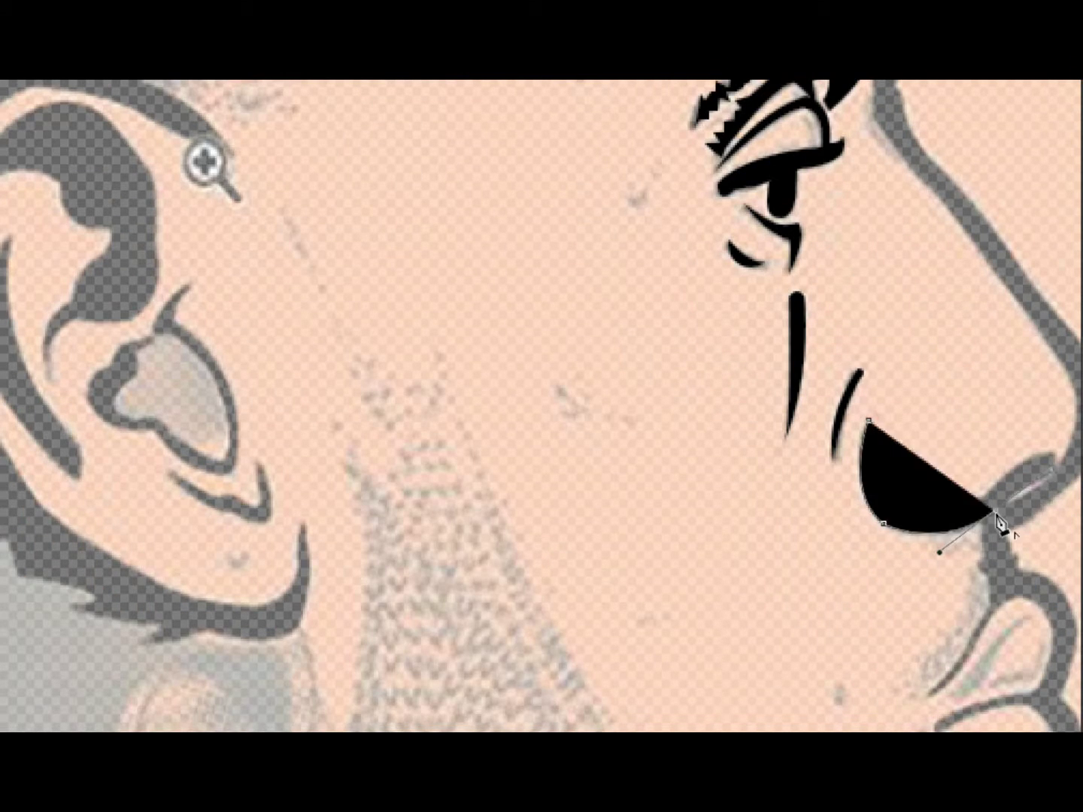
{"action": "left_click_drag", "start_coordinate": [1051, 452], "coordinate": [1012, 481]}
{"action": "key", "text": "2"}
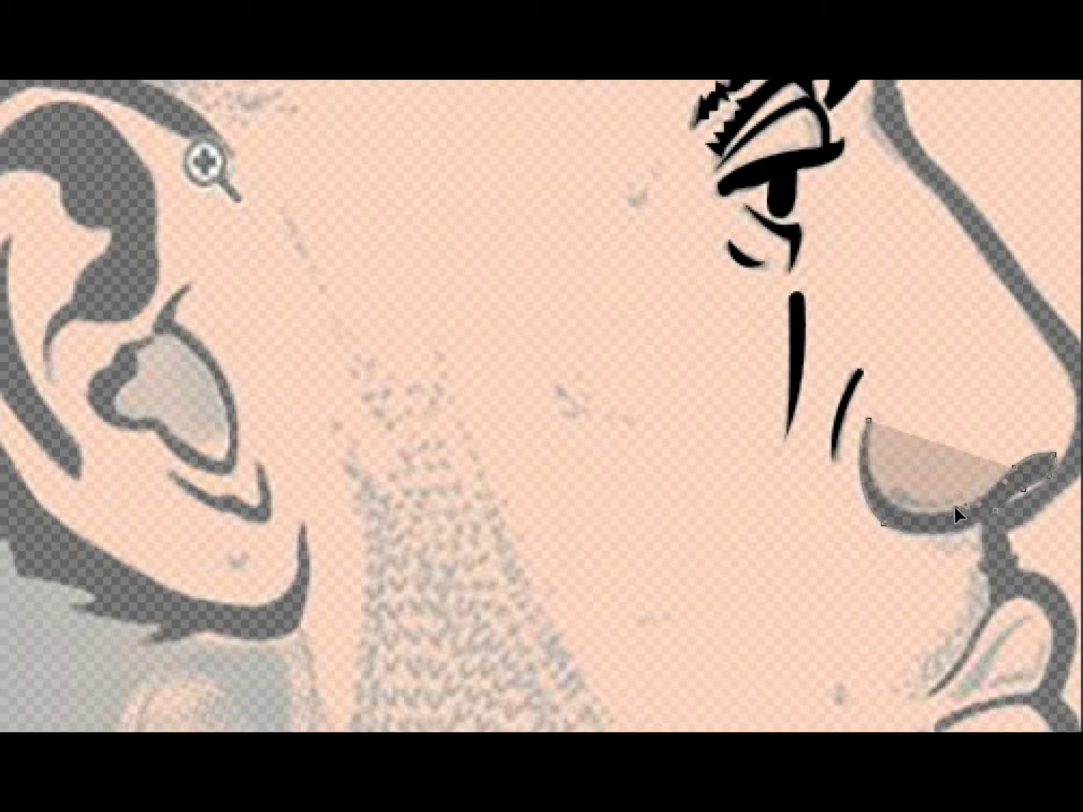
{"action": "left_click", "coordinate": [892, 502]}
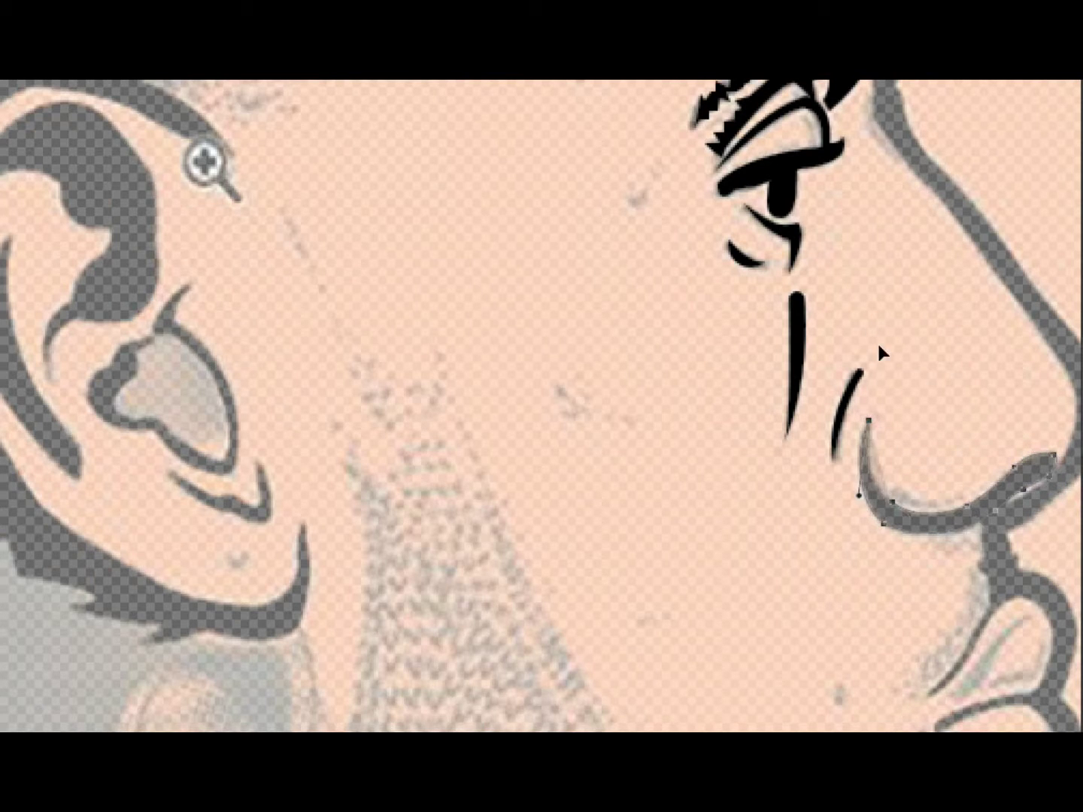
{"action": "key", "text": "Return"}
Start a new path tracing the upper and lower lip contours
{"action": "scroll", "coordinate": [880, 452], "scroll_direction": "right", "scroll_amount": 3}
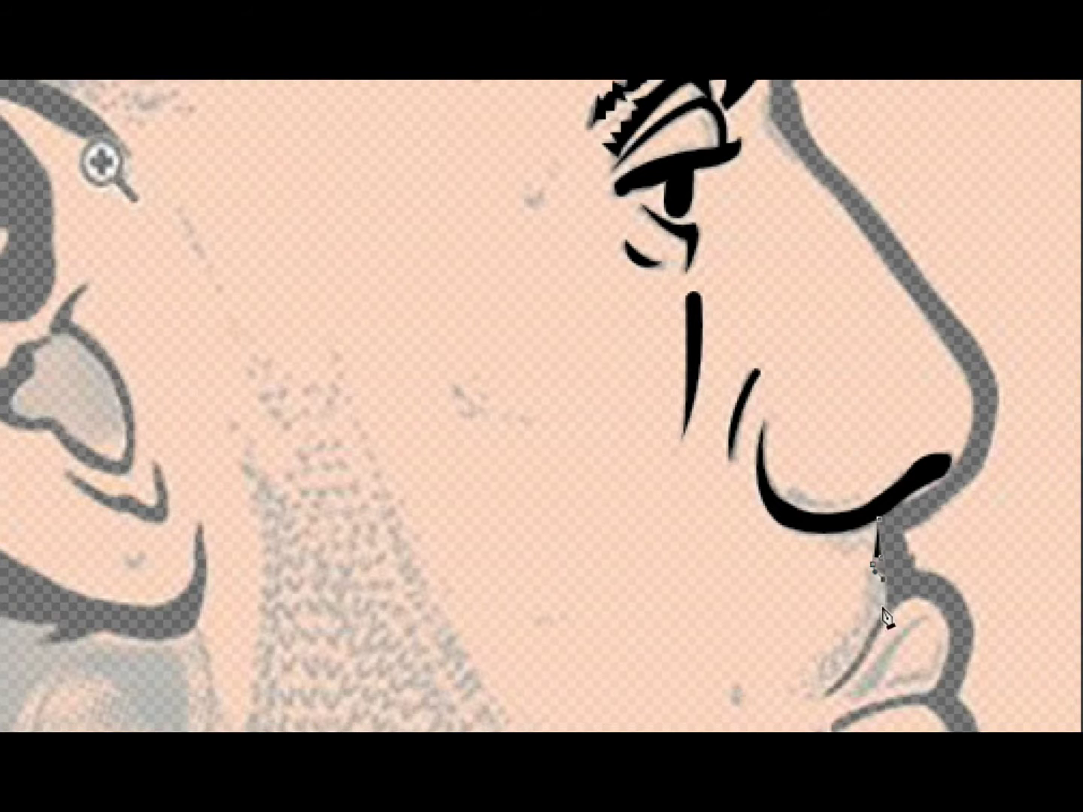
{"action": "left_click", "coordinate": [857, 658]}
{"action": "left_click", "coordinate": [824, 696]}
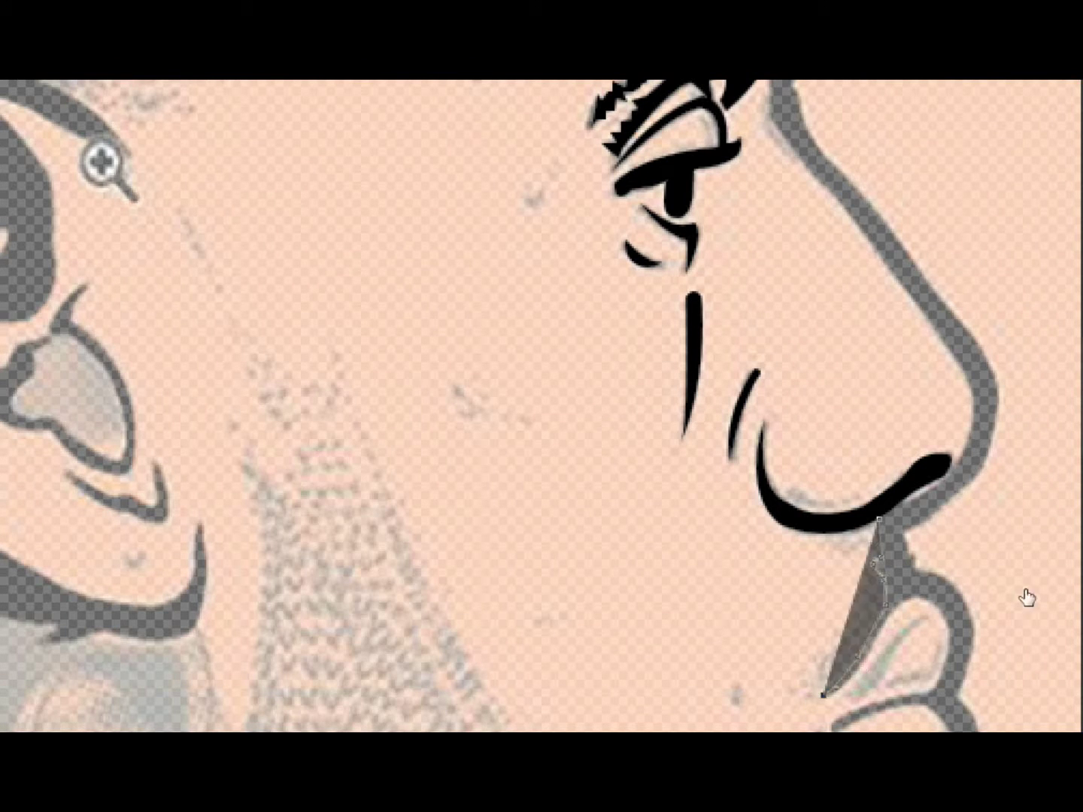
{"action": "left_click_drag", "start_coordinate": [895, 606], "coordinate": [919, 599]}
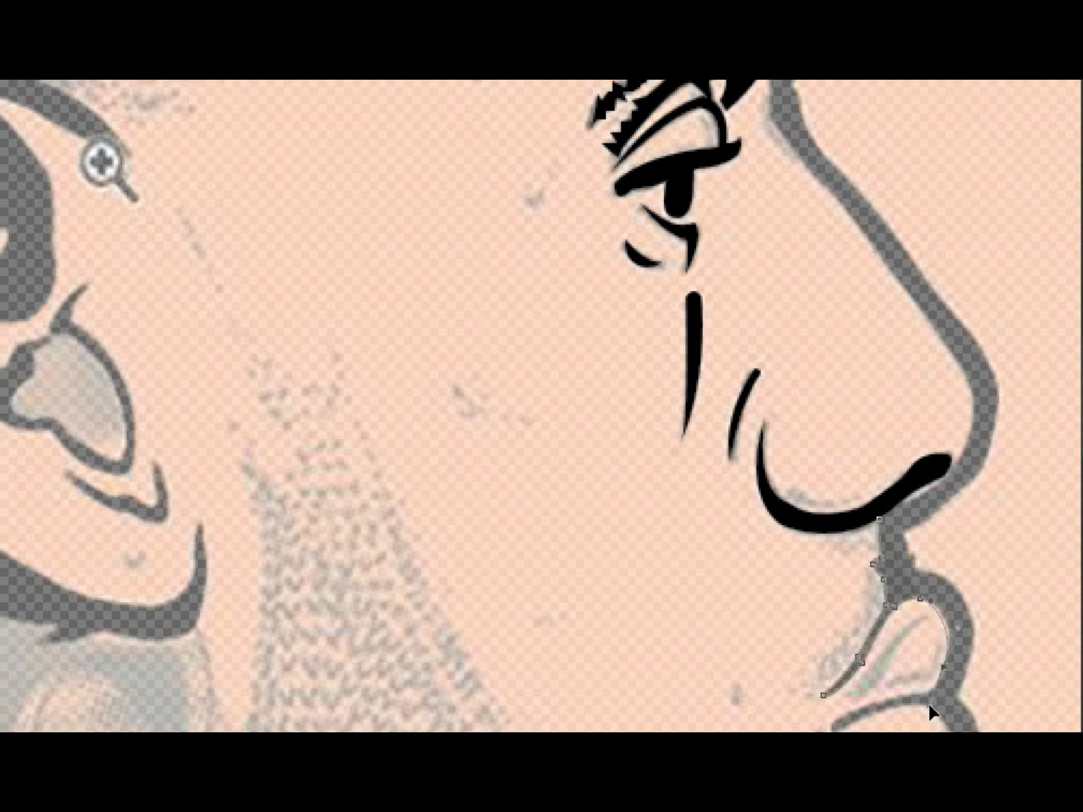
{"action": "left_click", "coordinate": [925, 691]}
{"action": "scroll", "coordinate": [926, 701], "scroll_direction": "down", "scroll_amount": 1}
{"action": "left_click", "coordinate": [831, 686]}
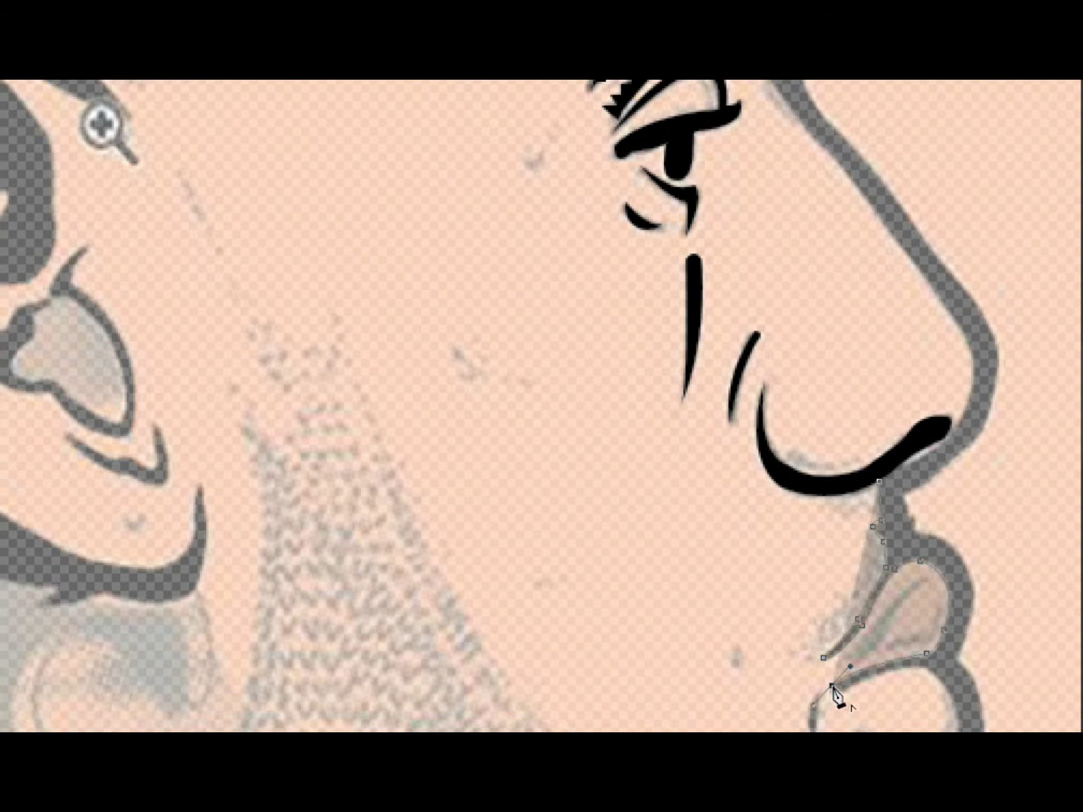
{"action": "left_click", "coordinate": [911, 667]}
{"action": "scroll", "coordinate": [956, 661], "scroll_direction": "down", "scroll_amount": 3}
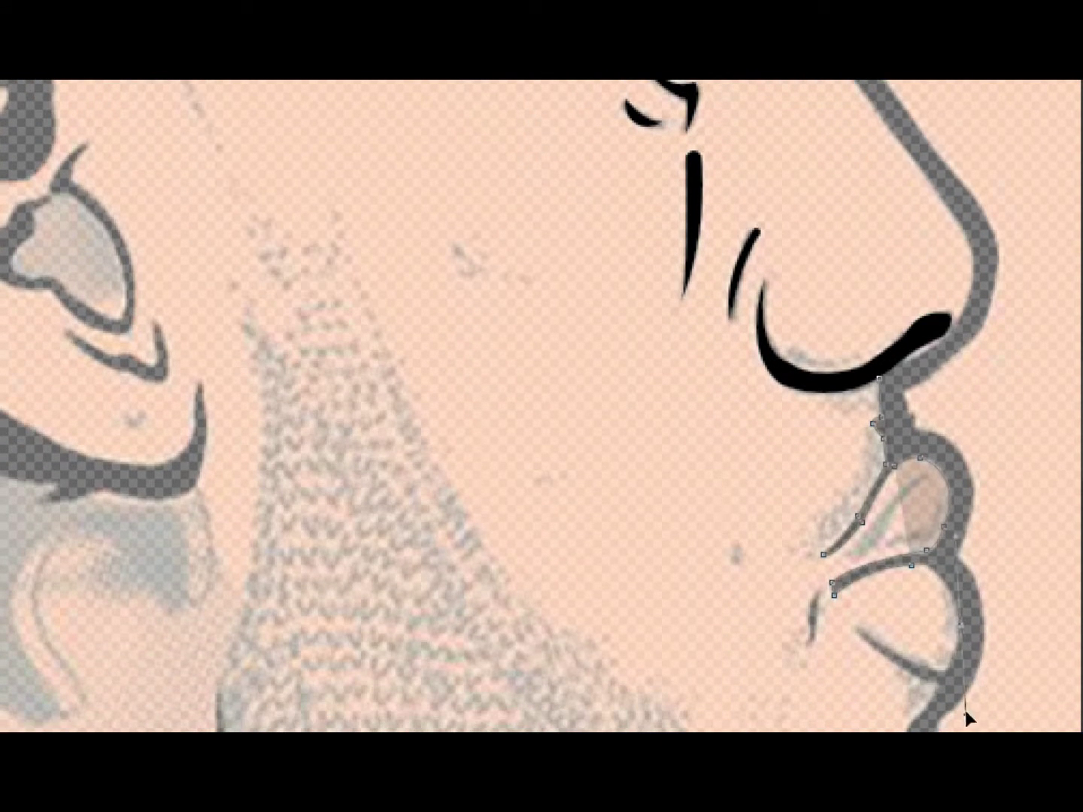
{"action": "left_click", "coordinate": [948, 670]}
{"action": "left_click", "coordinate": [856, 627], "text": "alt"}
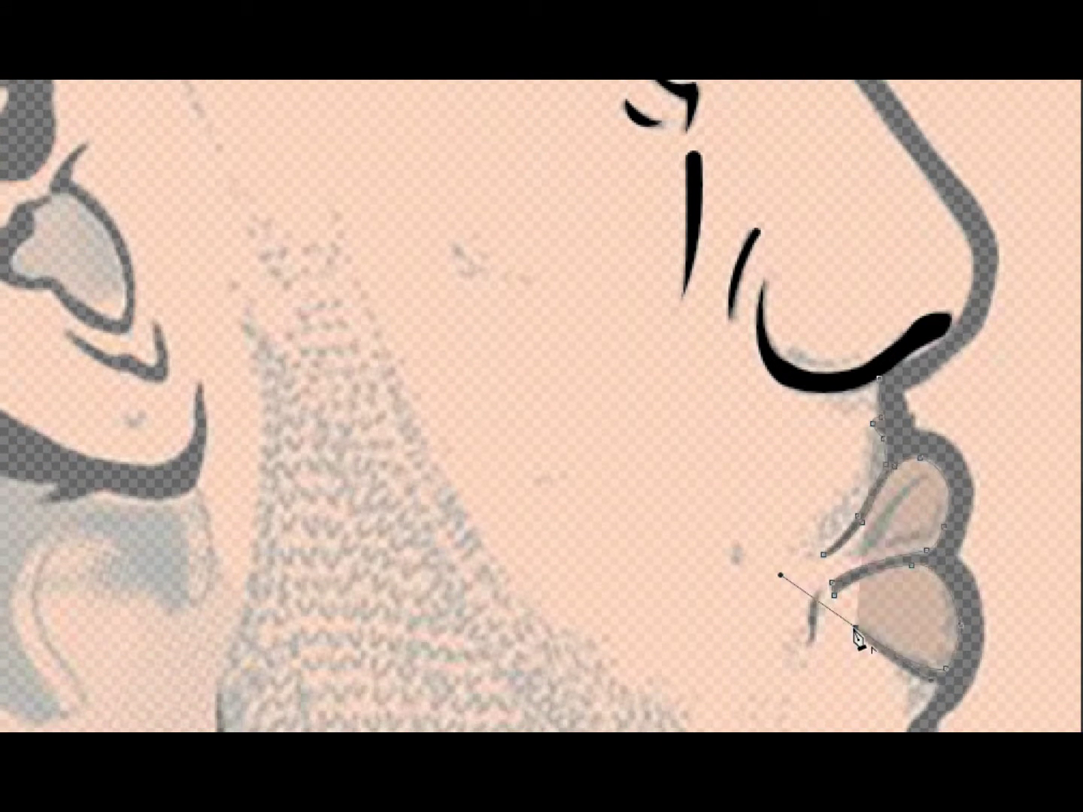
Extend the lip path down along the chin outline
{"action": "scroll", "coordinate": [986, 700], "scroll_direction": "down", "scroll_amount": 3}
{"action": "scroll", "coordinate": [933, 681], "scroll_direction": "down", "scroll_amount": 3}
{"action": "left_click", "coordinate": [910, 534]}
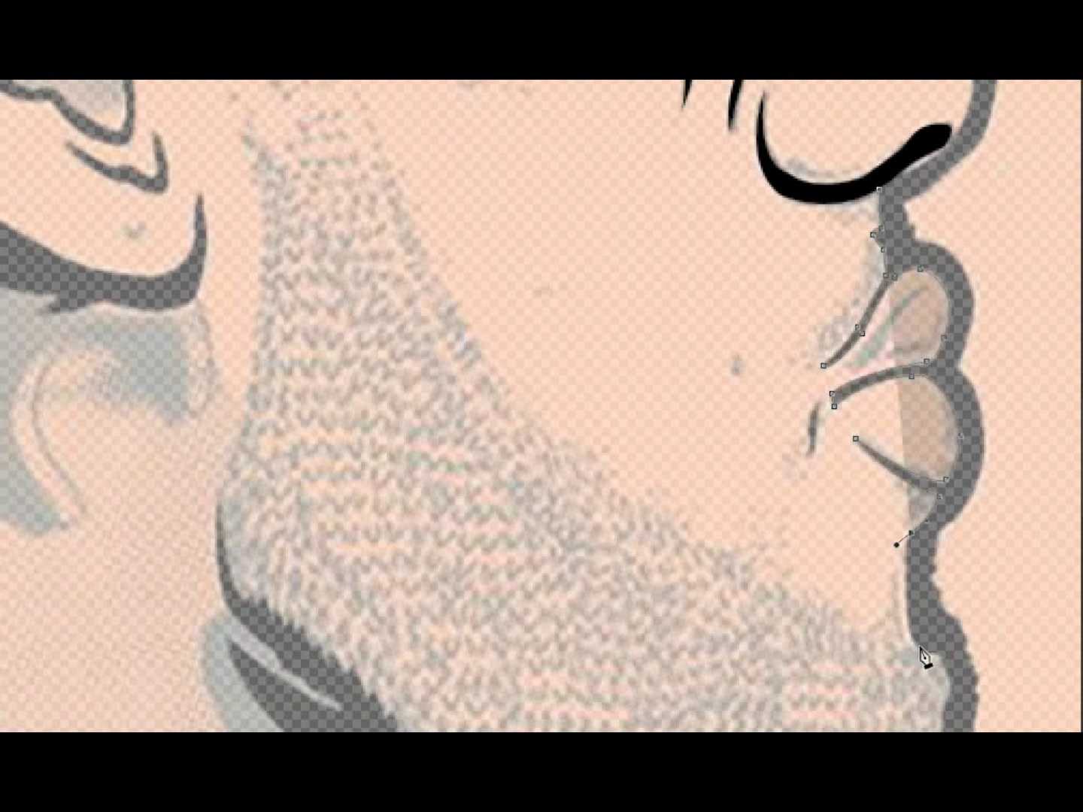
{"action": "left_click_drag", "start_coordinate": [929, 654], "coordinate": [937, 655]}
Trace the path down and along the bottom of the chin toward the jaw
{"action": "left_click", "coordinate": [951, 680]}
{"action": "scroll", "coordinate": [969, 715], "scroll_direction": "down", "scroll_amount": 3}
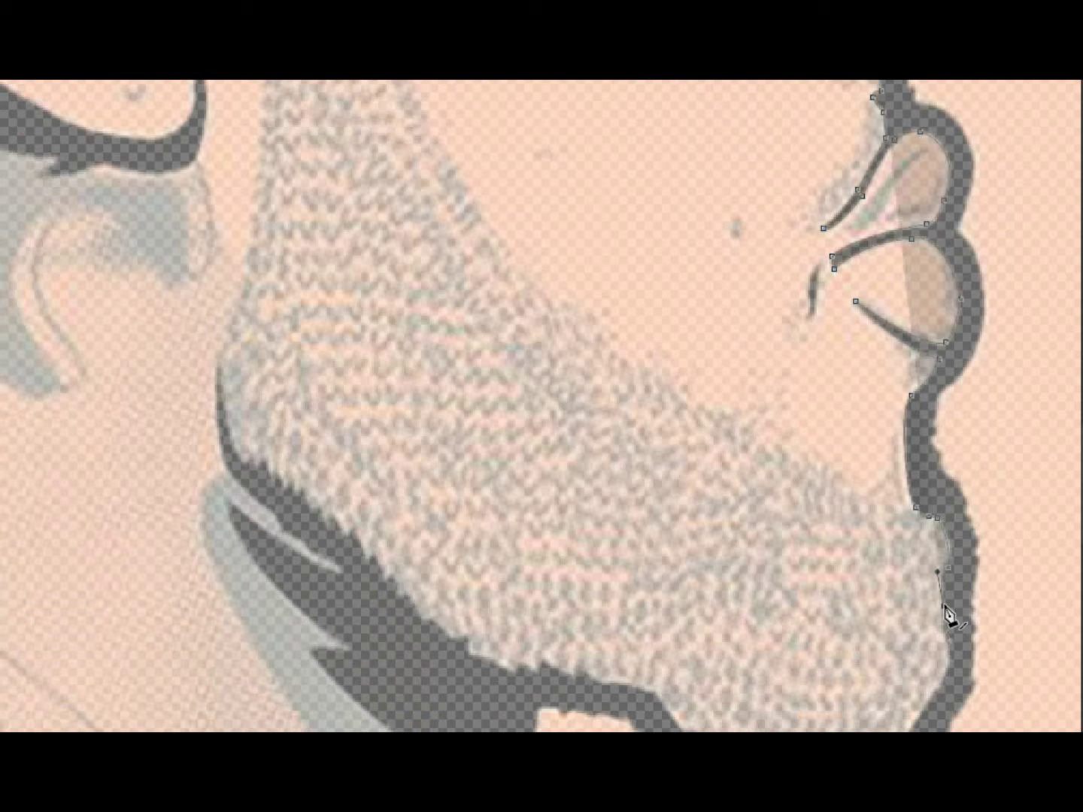
{"action": "scroll", "coordinate": [950, 657], "scroll_direction": "down", "scroll_amount": 2}
{"action": "left_click", "coordinate": [883, 698]}
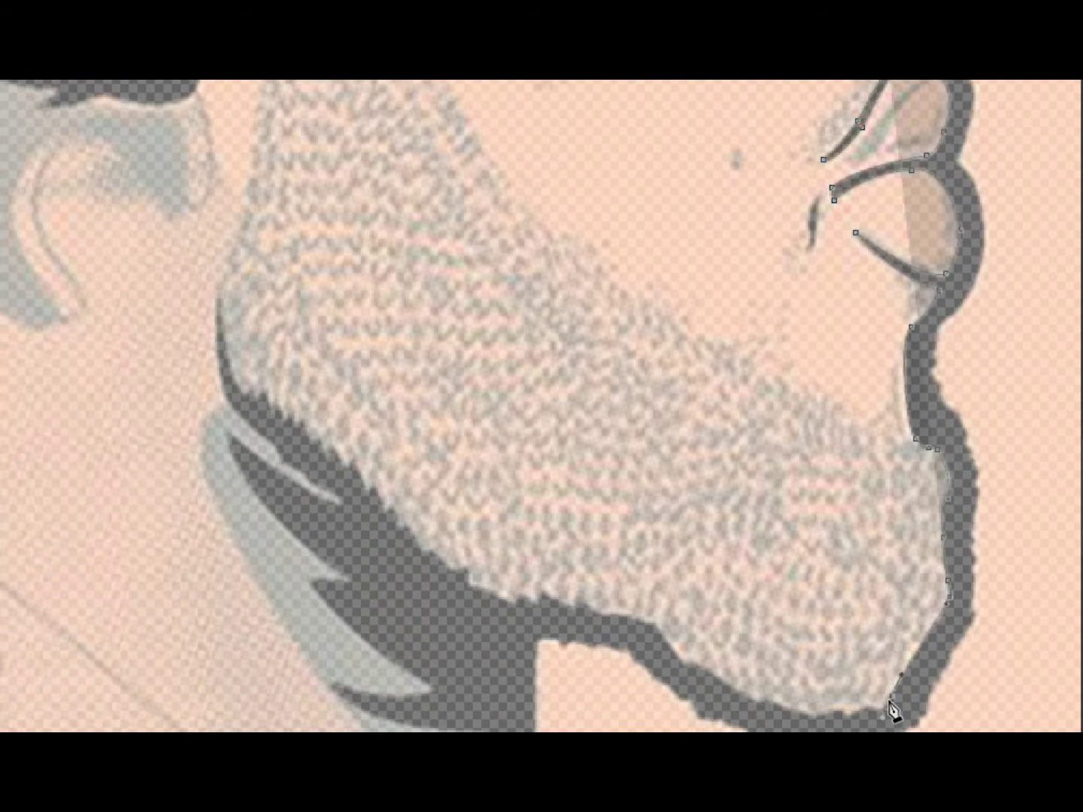
{"action": "left_click", "coordinate": [845, 705]}
{"action": "left_click", "coordinate": [785, 707]}
{"action": "left_click", "coordinate": [762, 703]}
{"action": "left_click", "coordinate": [693, 662]}
{"action": "left_click", "coordinate": [643, 620]}
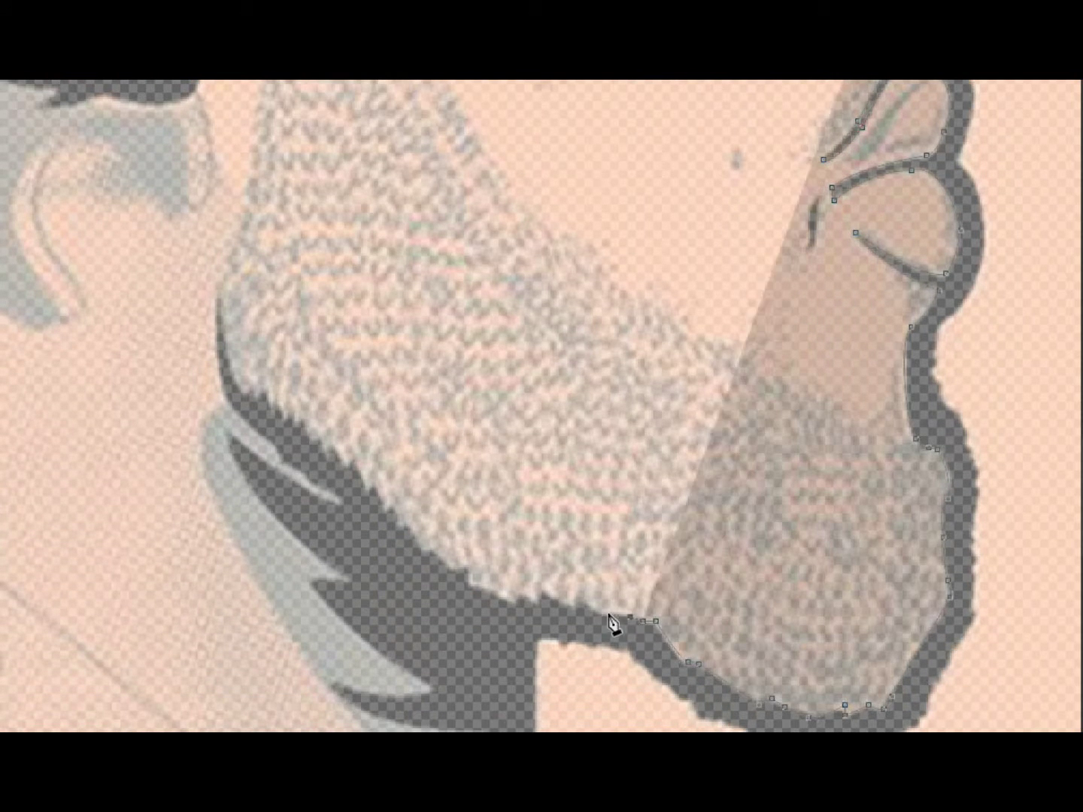
{"action": "left_click", "coordinate": [604, 615]}
Continue the outline up the jawline shadow to the side of the face
{"action": "left_click", "coordinate": [542, 590]}
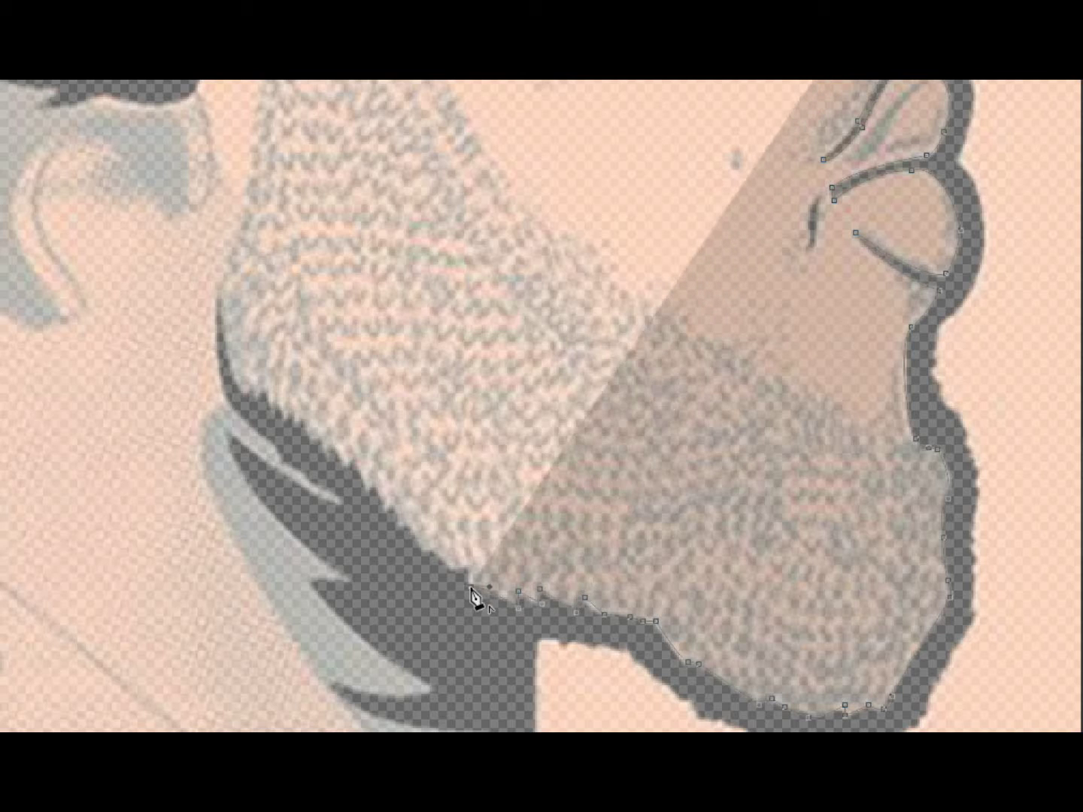
{"action": "left_click", "coordinate": [467, 565]}
{"action": "left_click", "coordinate": [433, 549]}
{"action": "left_click", "coordinate": [393, 503]}
{"action": "left_click", "coordinate": [331, 441]}
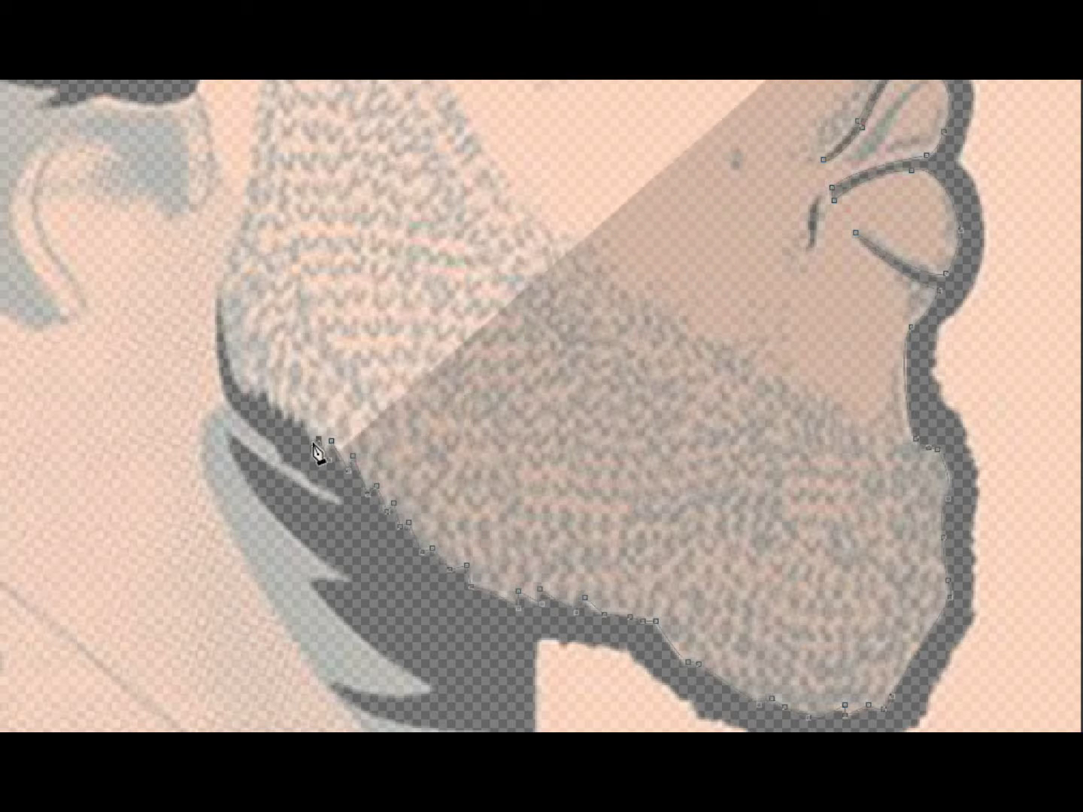
{"action": "left_click", "coordinate": [302, 418]}
{"action": "left_click", "coordinate": [293, 408]}
{"action": "left_click", "coordinate": [268, 388]}
{"action": "left_click", "coordinate": [254, 387]}
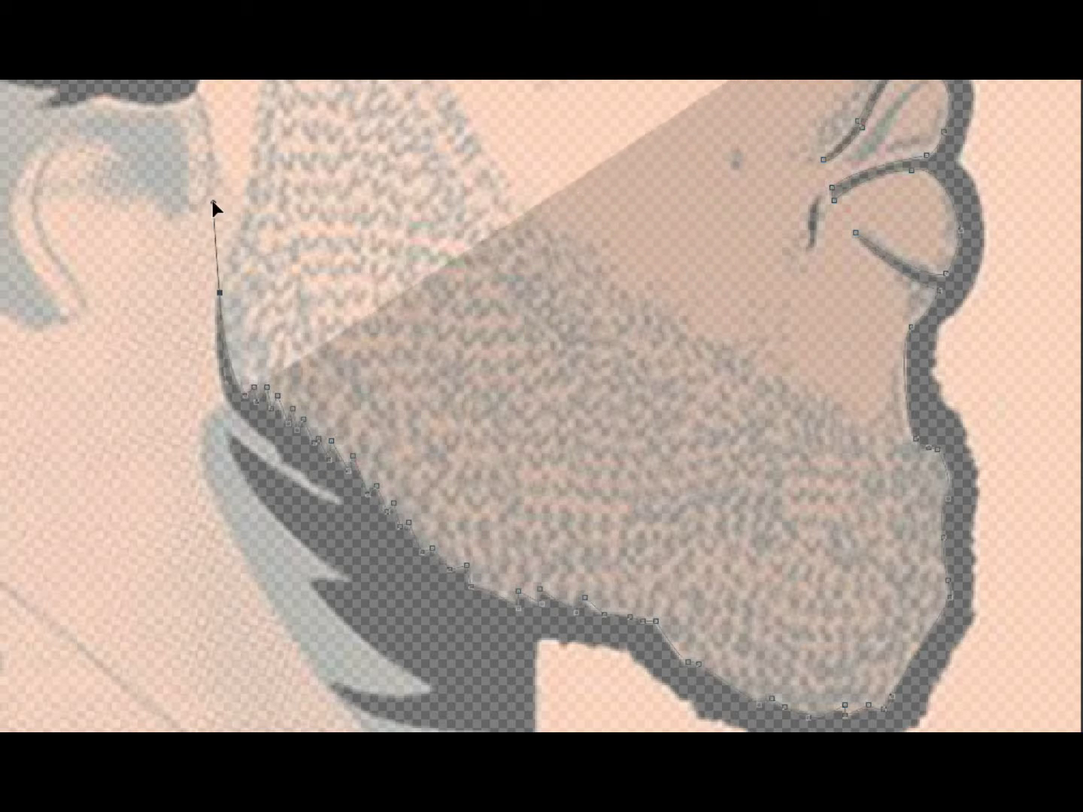
{"action": "left_click_drag", "start_coordinate": [221, 293], "coordinate": [214, 210]}
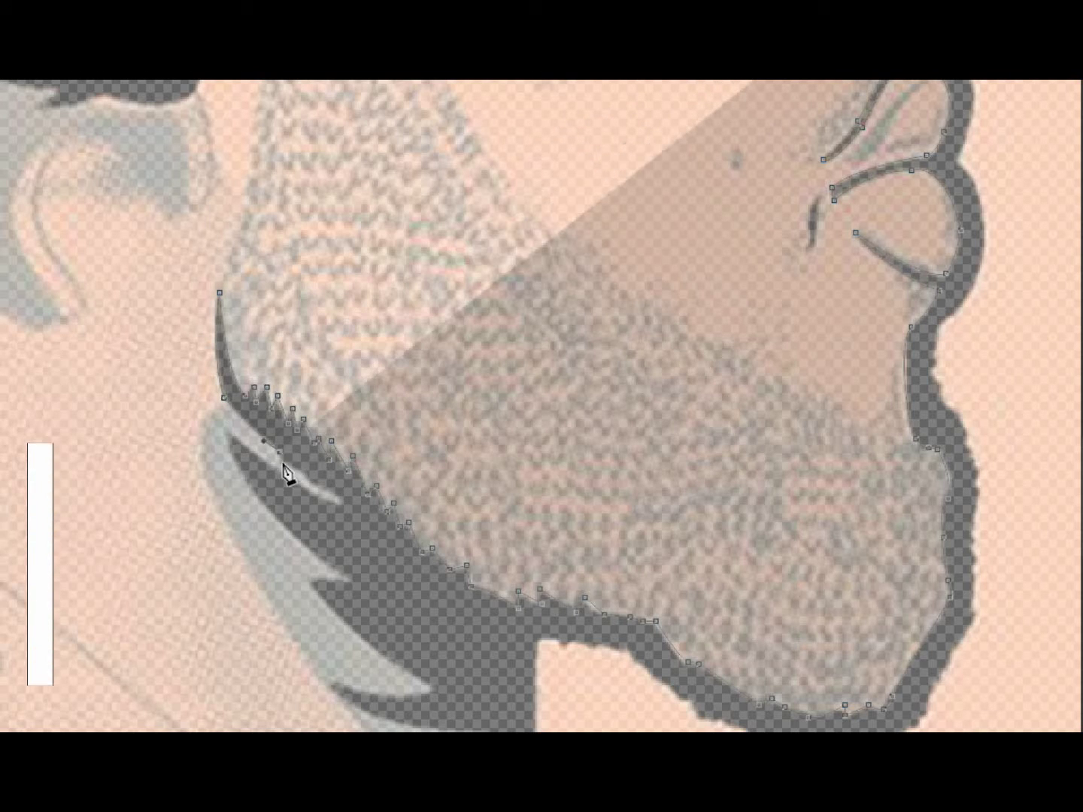
Trace back along the neck and jaw shadow edge
{"action": "left_click", "coordinate": [224, 429]}
{"action": "left_click_drag", "start_coordinate": [351, 583], "coordinate": [460, 652]}
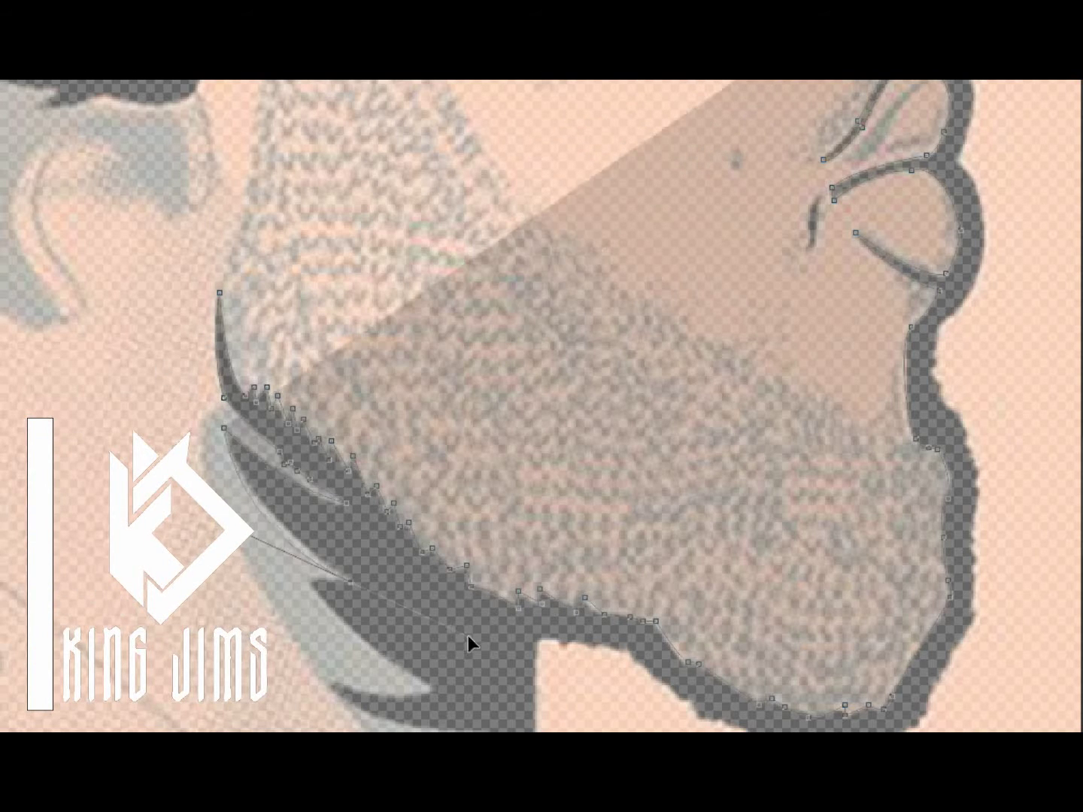
{"action": "left_click", "coordinate": [304, 577]}
{"action": "left_click", "coordinate": [434, 688]}
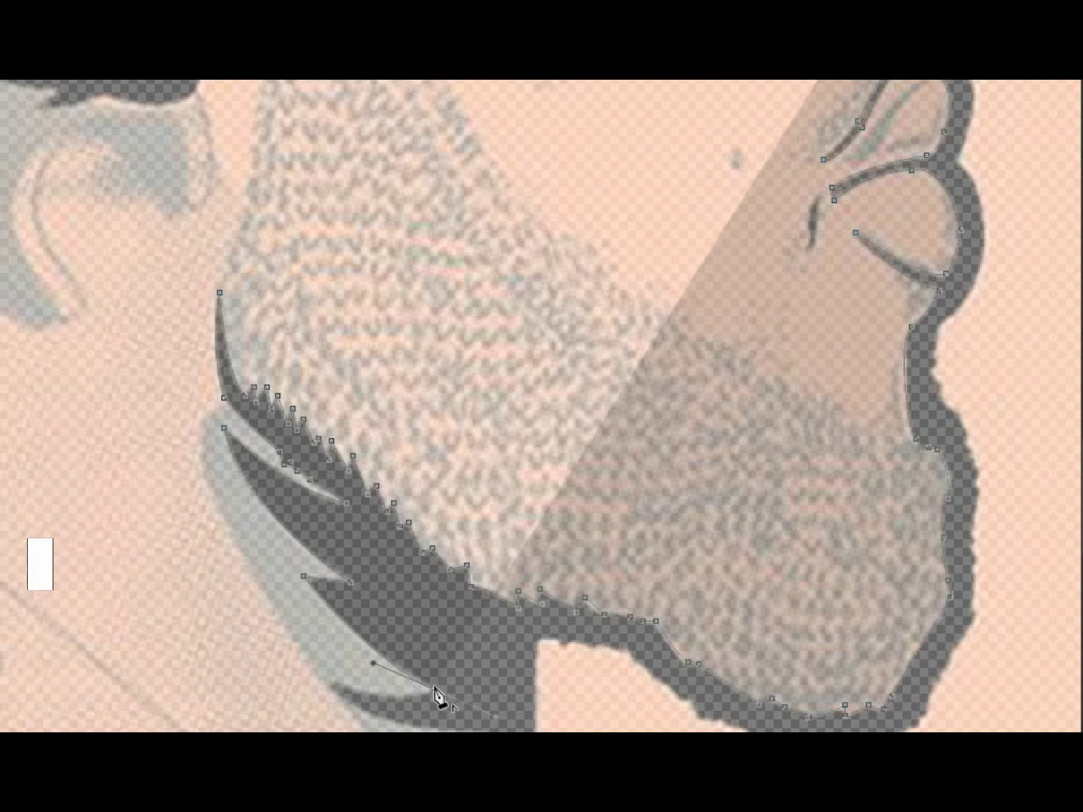
{"action": "left_click_drag", "start_coordinate": [319, 677], "coordinate": [274, 652]}
{"action": "scroll", "coordinate": [899, 542], "scroll_direction": "down", "scroll_amount": 5}
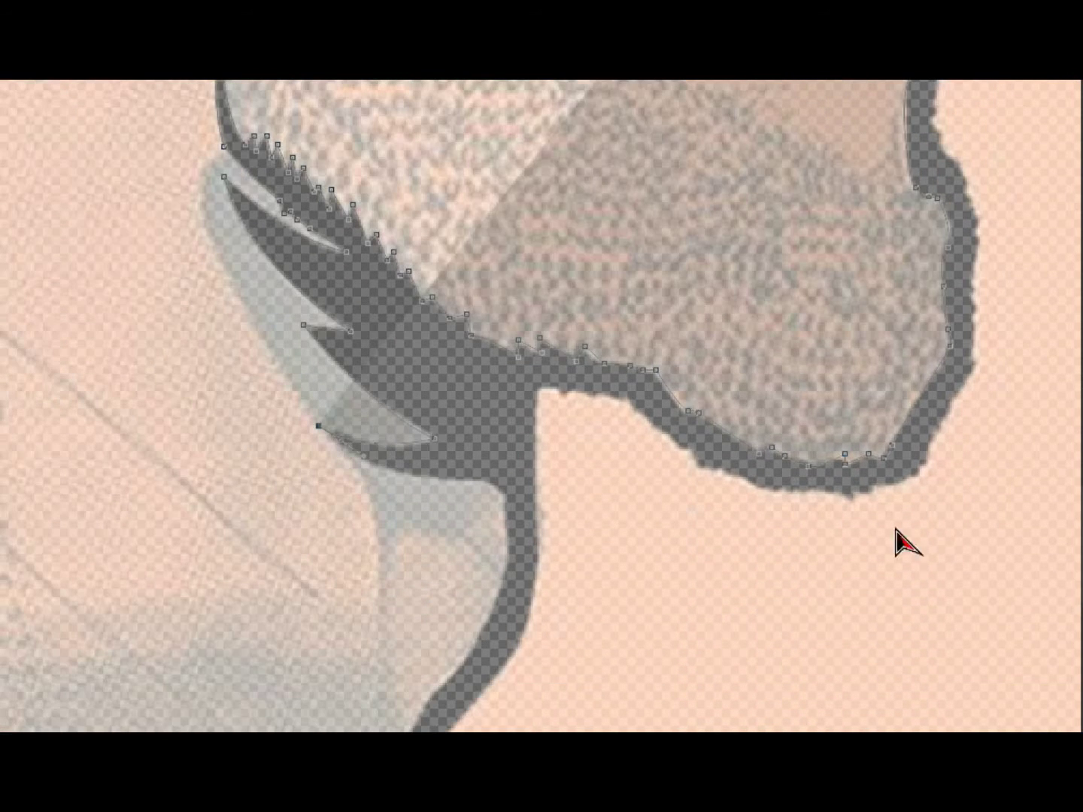
Outline the front of the neck down and back up the throat
{"action": "left_click", "coordinate": [493, 486]}
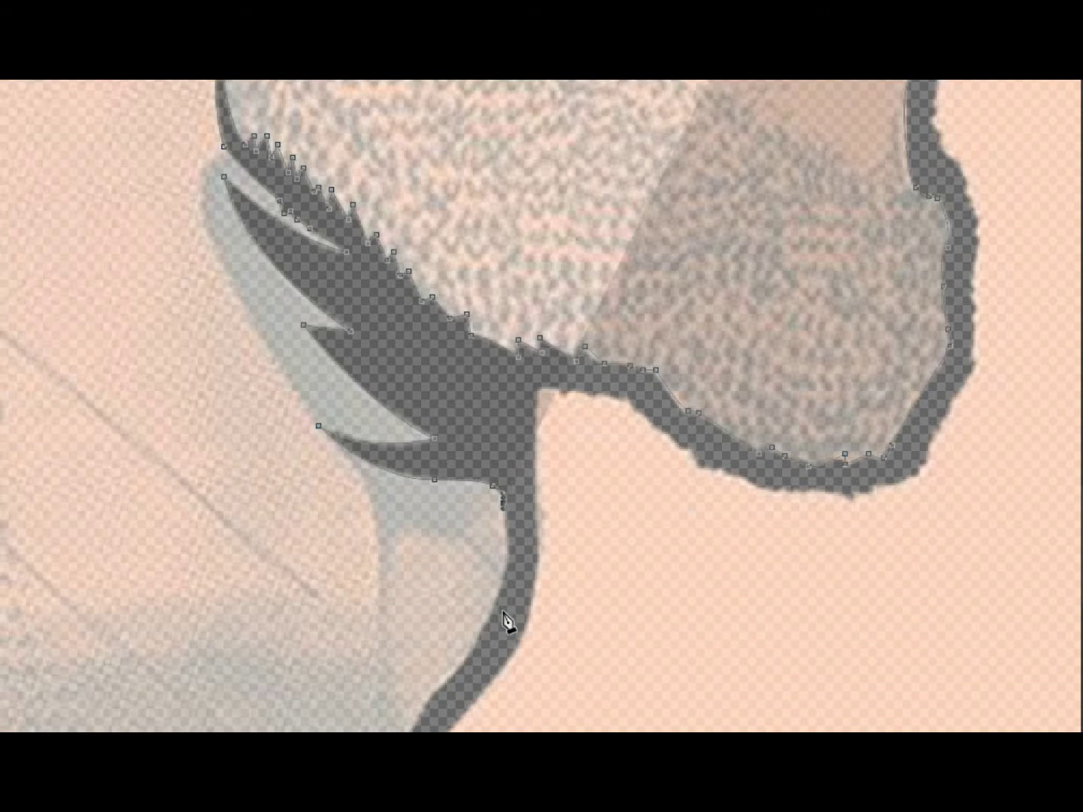
{"action": "left_click", "coordinate": [461, 667]}
{"action": "left_click", "coordinate": [428, 696]}
{"action": "scroll", "coordinate": [421, 692], "scroll_direction": "down", "scroll_amount": 2}
{"action": "left_click_drag", "start_coordinate": [385, 669], "coordinate": [430, 682]}
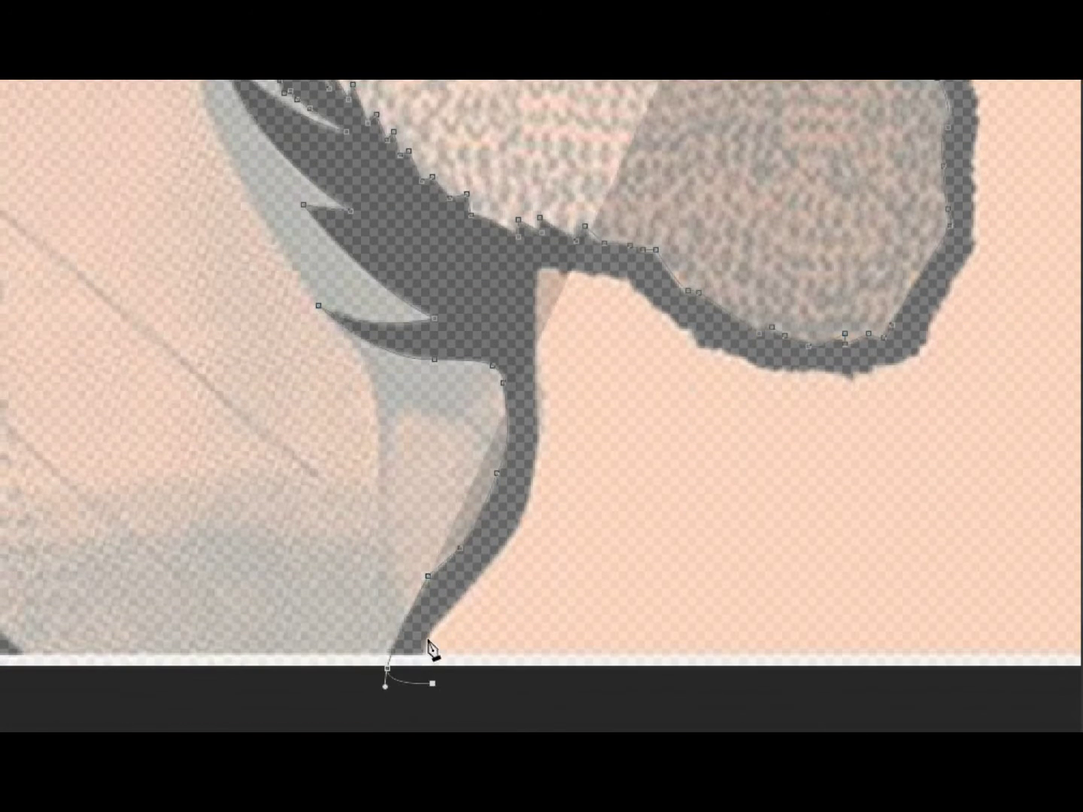
{"action": "left_click", "coordinate": [435, 625]}
{"action": "left_click", "coordinate": [520, 526]}
{"action": "left_click_drag", "start_coordinate": [535, 385], "coordinate": [546, 442]}
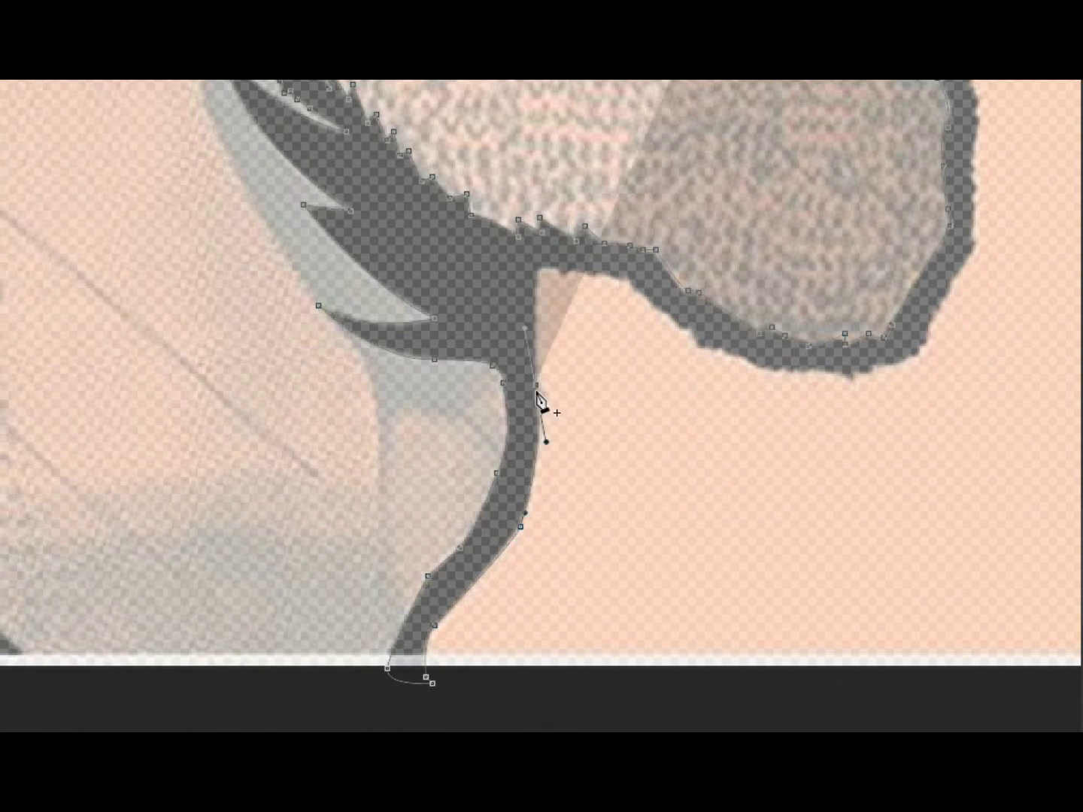
Trace along the beard's underside to the corner of the chin
{"action": "left_click", "coordinate": [537, 269]}
{"action": "left_click", "coordinate": [599, 279]}
{"action": "left_click", "coordinate": [633, 291]}
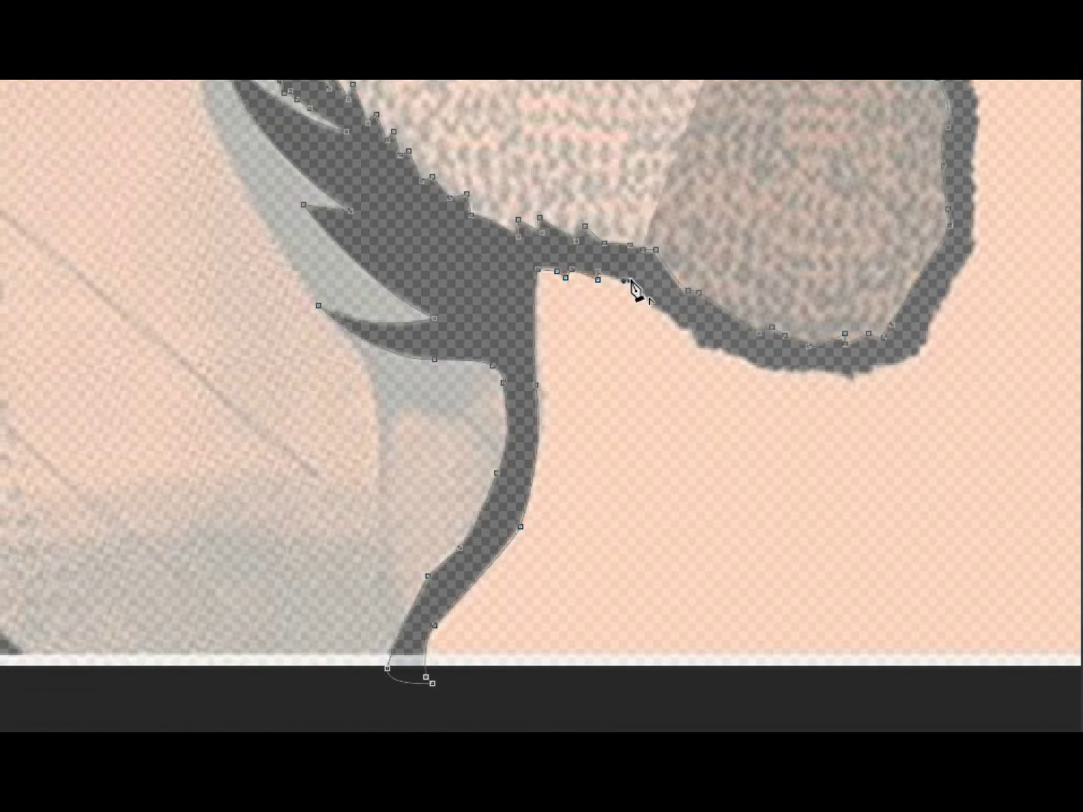
{"action": "left_click", "coordinate": [665, 312]}
{"action": "left_click", "coordinate": [692, 341]}
{"action": "left_click", "coordinate": [729, 356]}
{"action": "left_click", "coordinate": [748, 358]}
{"action": "left_click", "coordinate": [758, 371]}
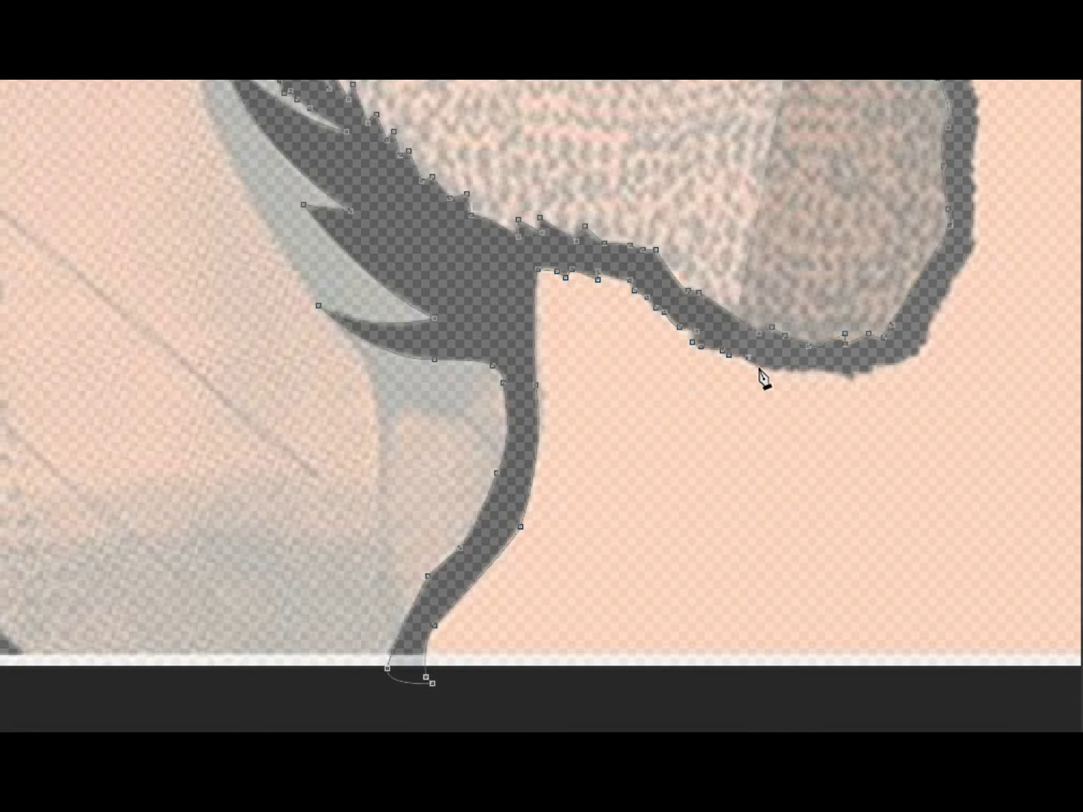
{"action": "left_click", "coordinate": [795, 370]}
{"action": "left_click", "coordinate": [829, 371]}
{"action": "left_click", "coordinate": [850, 378]}
{"action": "left_click", "coordinate": [910, 359]}
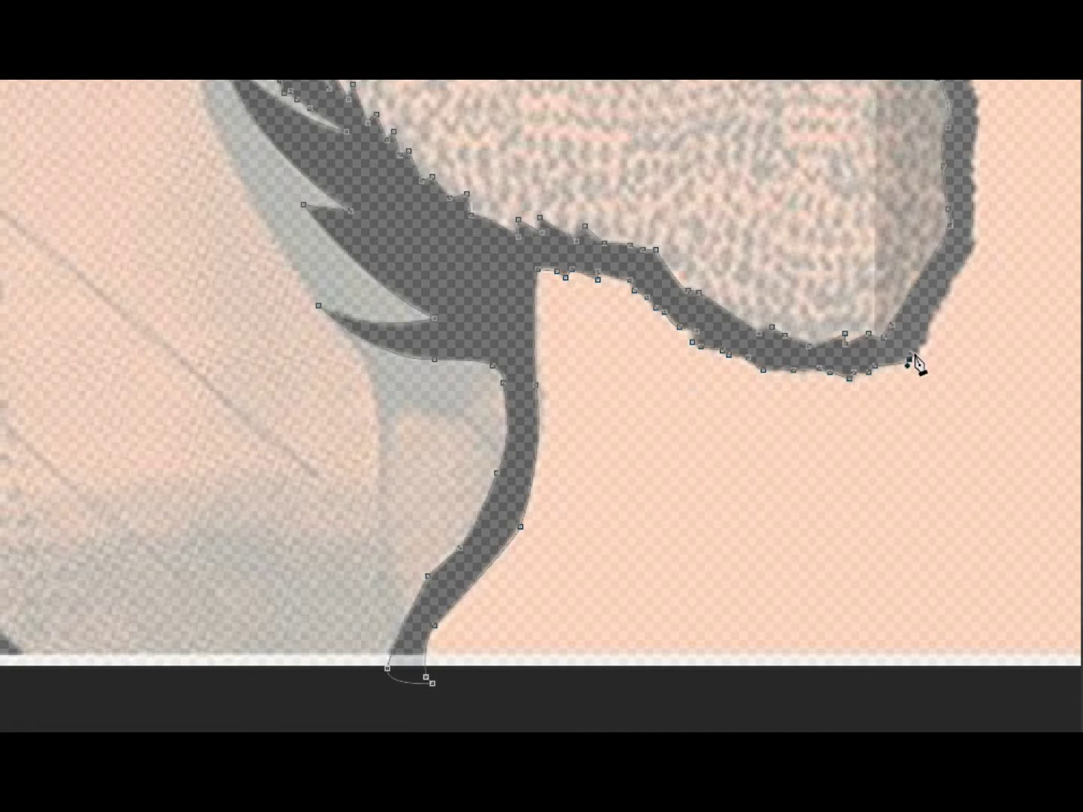
Continue the path up the front of the chin and beard toward the lower lip
{"action": "left_click", "coordinate": [932, 342]}
{"action": "left_click", "coordinate": [952, 295]}
{"action": "left_click", "coordinate": [977, 241]}
{"action": "scroll", "coordinate": [976, 455], "scroll_direction": "up", "scroll_amount": 3}
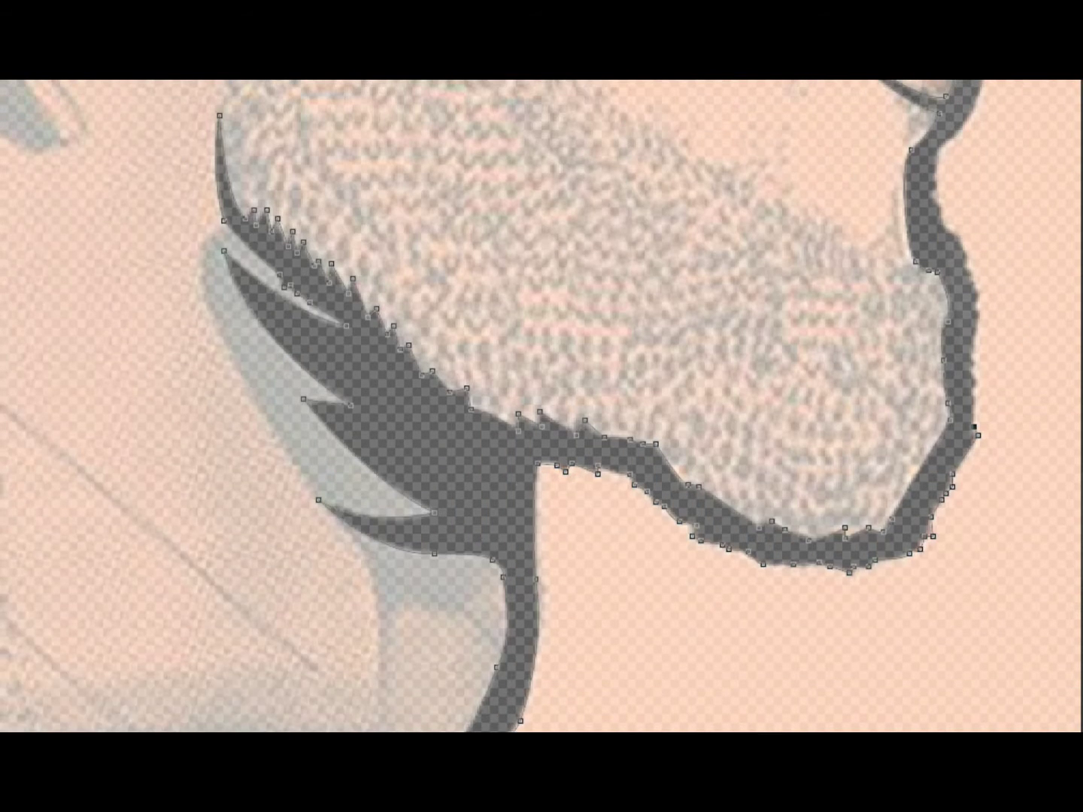
{"action": "left_click", "coordinate": [976, 446]}
{"action": "left_click", "coordinate": [976, 413]}
{"action": "left_click", "coordinate": [977, 384]}
{"action": "left_click", "coordinate": [978, 358]}
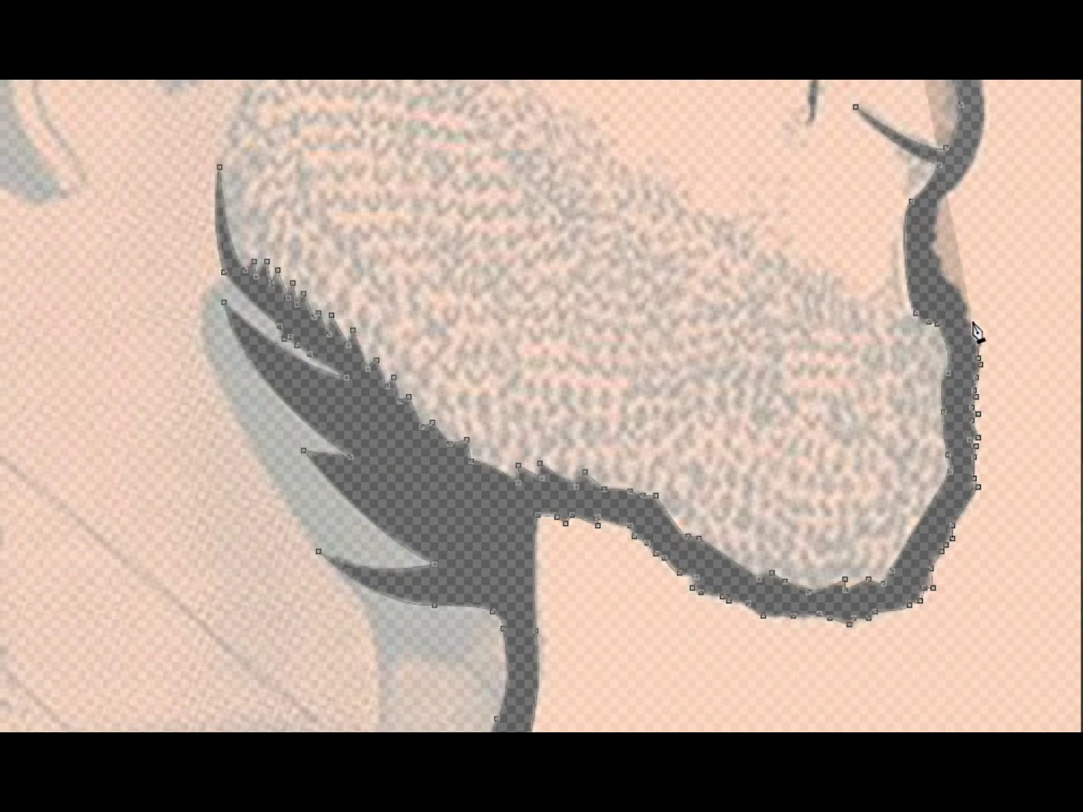
{"action": "left_click", "coordinate": [970, 310]}
{"action": "left_click", "coordinate": [944, 267]}
{"action": "left_click", "coordinate": [938, 240]}
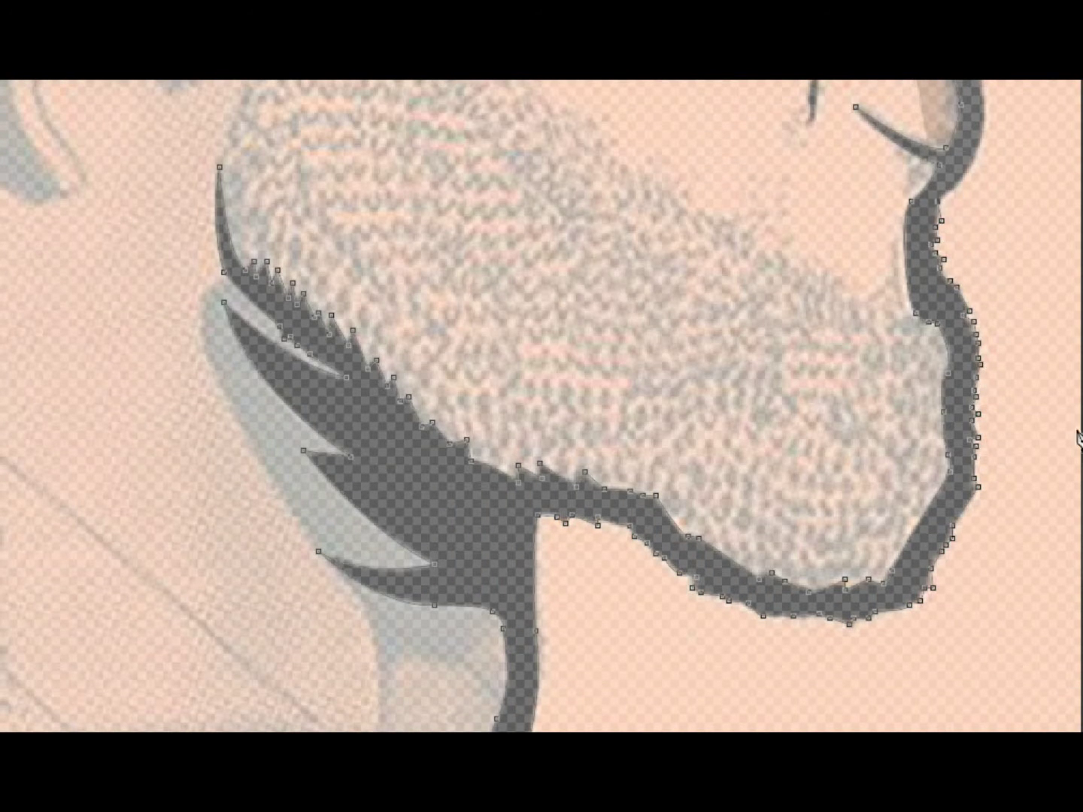
Curve the outline around the lower and upper lips up to the nose tip
{"action": "scroll", "coordinate": [992, 414], "scroll_direction": "up", "scroll_amount": 3}
{"action": "left_click_drag", "start_coordinate": [959, 304], "coordinate": [921, 286]}
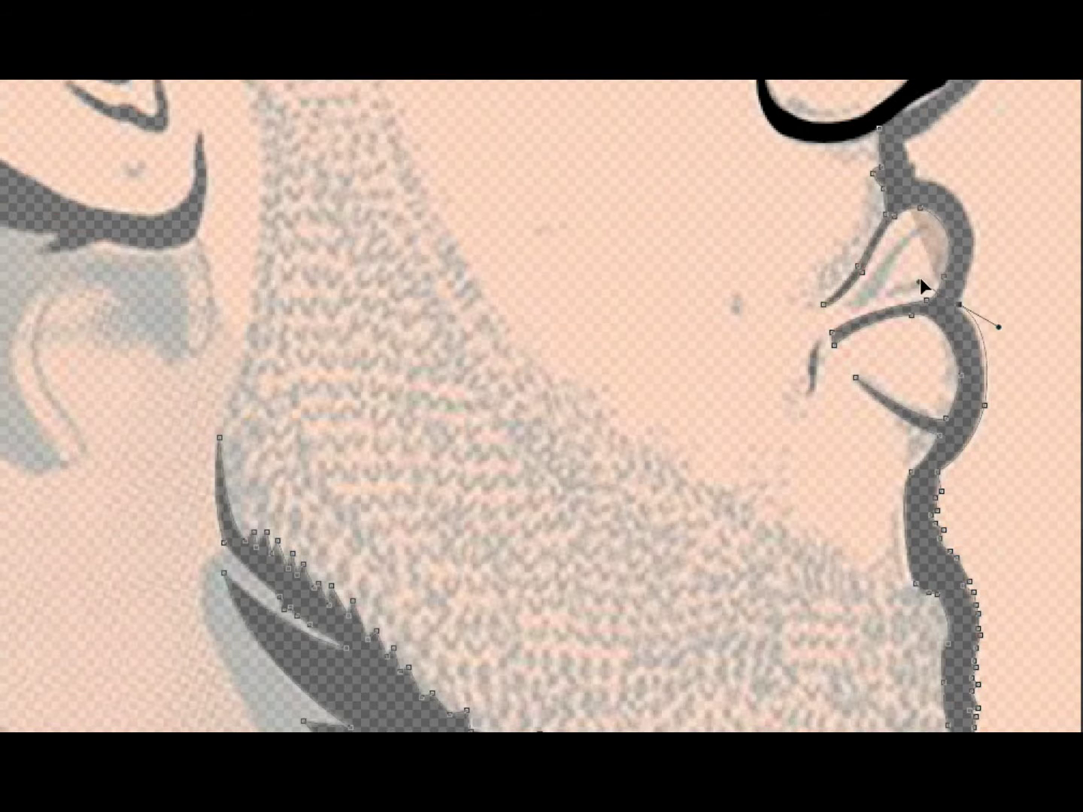
{"action": "left_click_drag", "start_coordinate": [971, 218], "coordinate": [956, 184]}
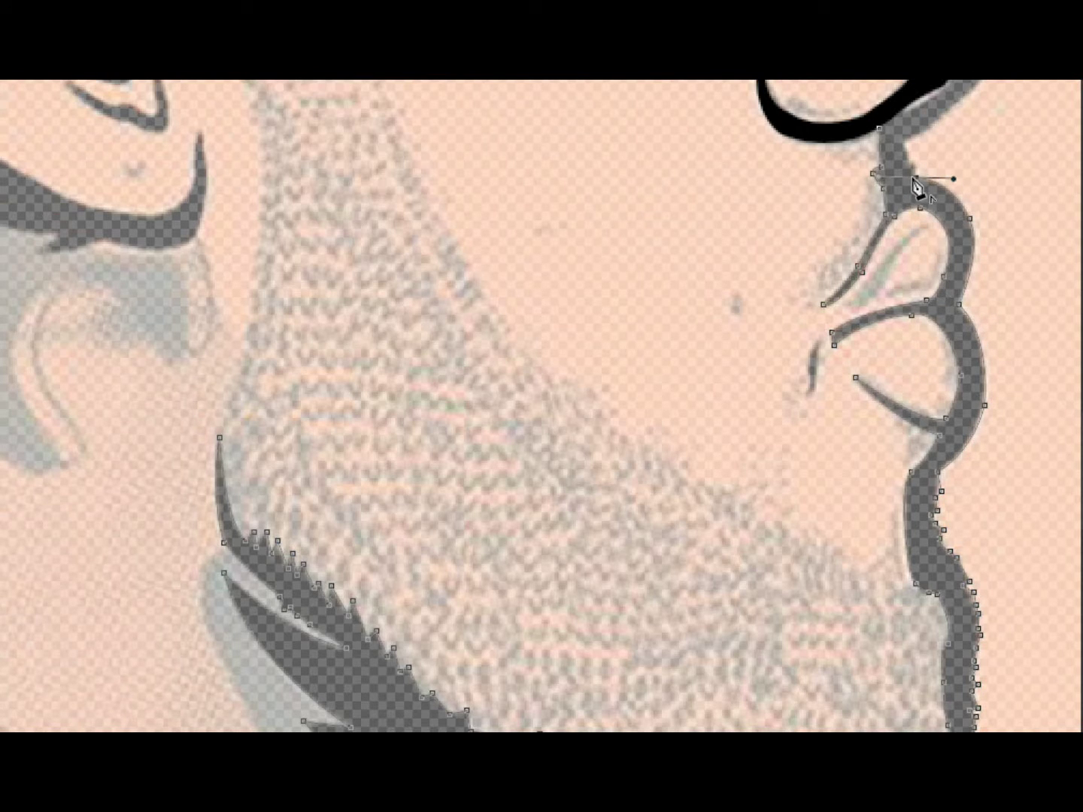
{"action": "scroll", "coordinate": [908, 157], "scroll_direction": "up", "scroll_amount": 3}
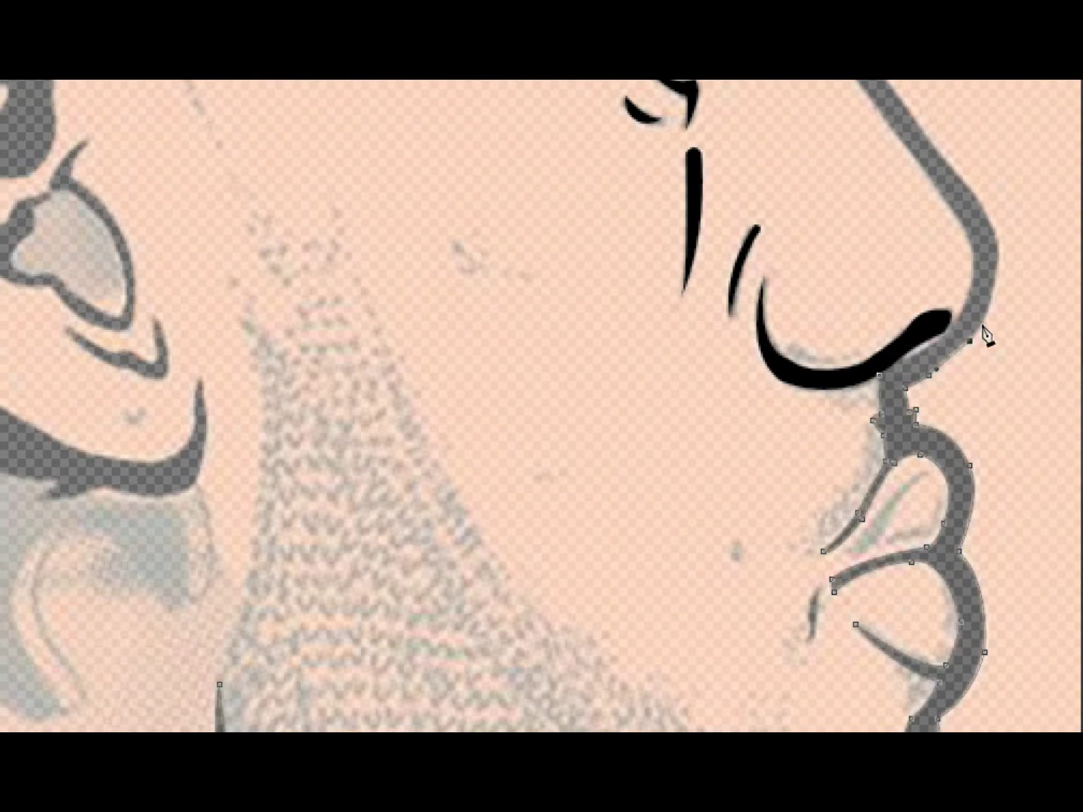
{"action": "left_click_drag", "start_coordinate": [999, 257], "coordinate": [997, 198]}
{"action": "left_click", "coordinate": [948, 155]}
{"action": "scroll", "coordinate": [883, 457], "scroll_direction": "up", "scroll_amount": 5}
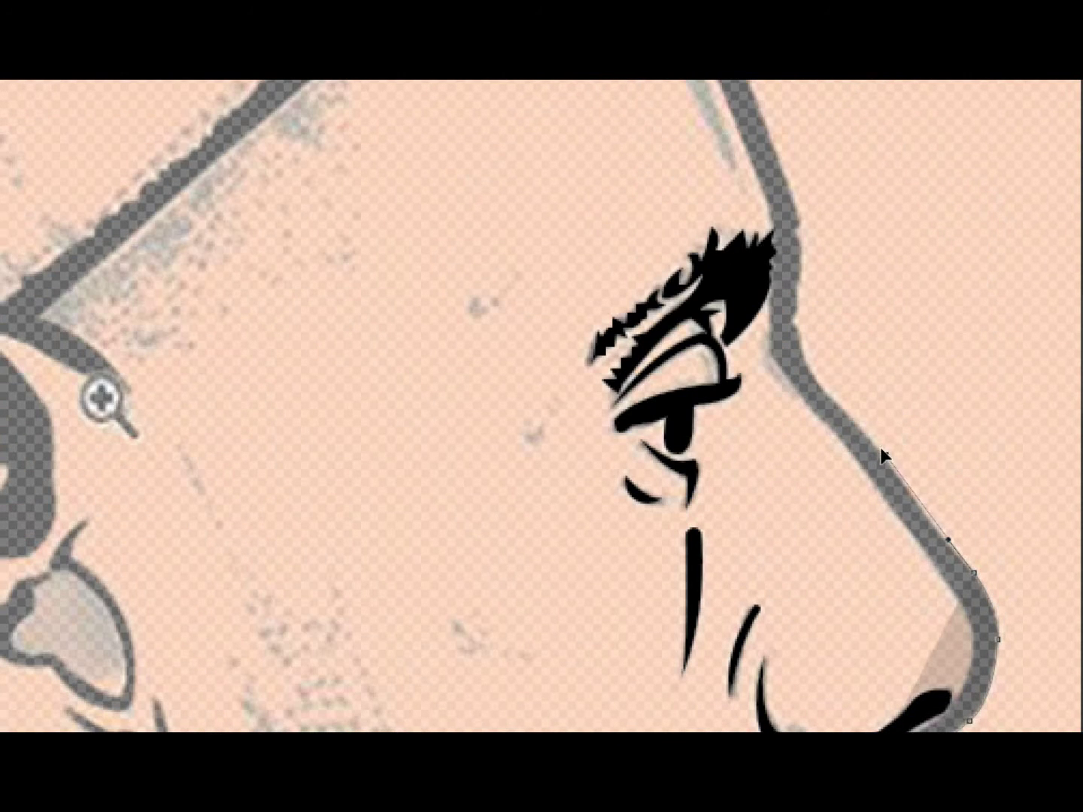
Trace up the nose bridge to where the brow meets the headband
{"action": "left_click", "coordinate": [885, 456]}
{"action": "left_click", "coordinate": [820, 385]}
{"action": "left_click", "coordinate": [797, 321]}
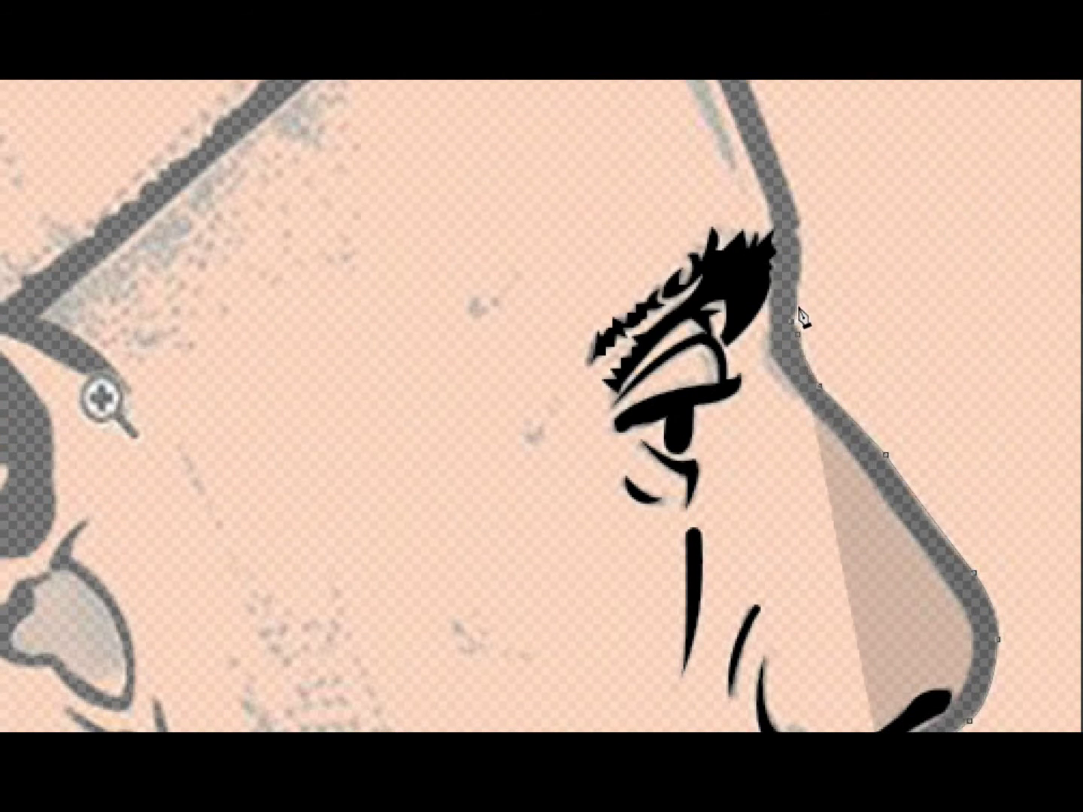
{"action": "left_click", "coordinate": [800, 232]}
{"action": "scroll", "coordinate": [802, 218], "scroll_direction": "up", "scroll_amount": 2}
{"action": "scroll", "coordinate": [802, 206], "scroll_direction": "up", "scroll_amount": 2}
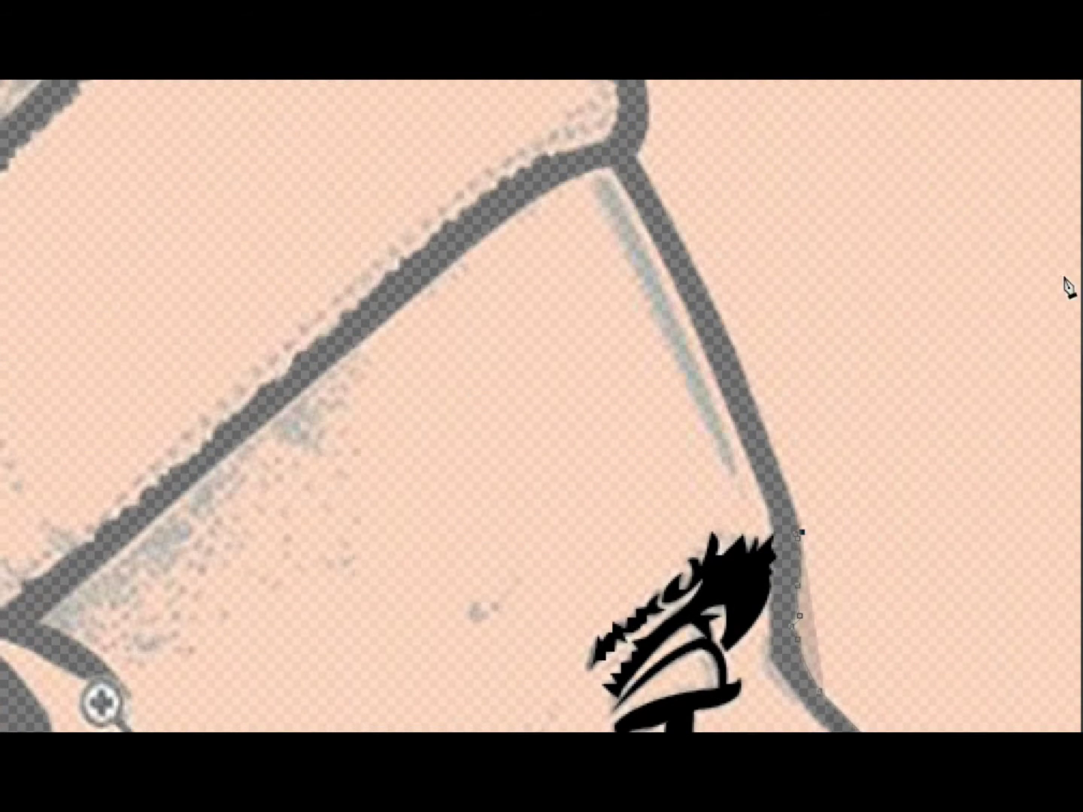
{"action": "left_click", "coordinate": [634, 164]}
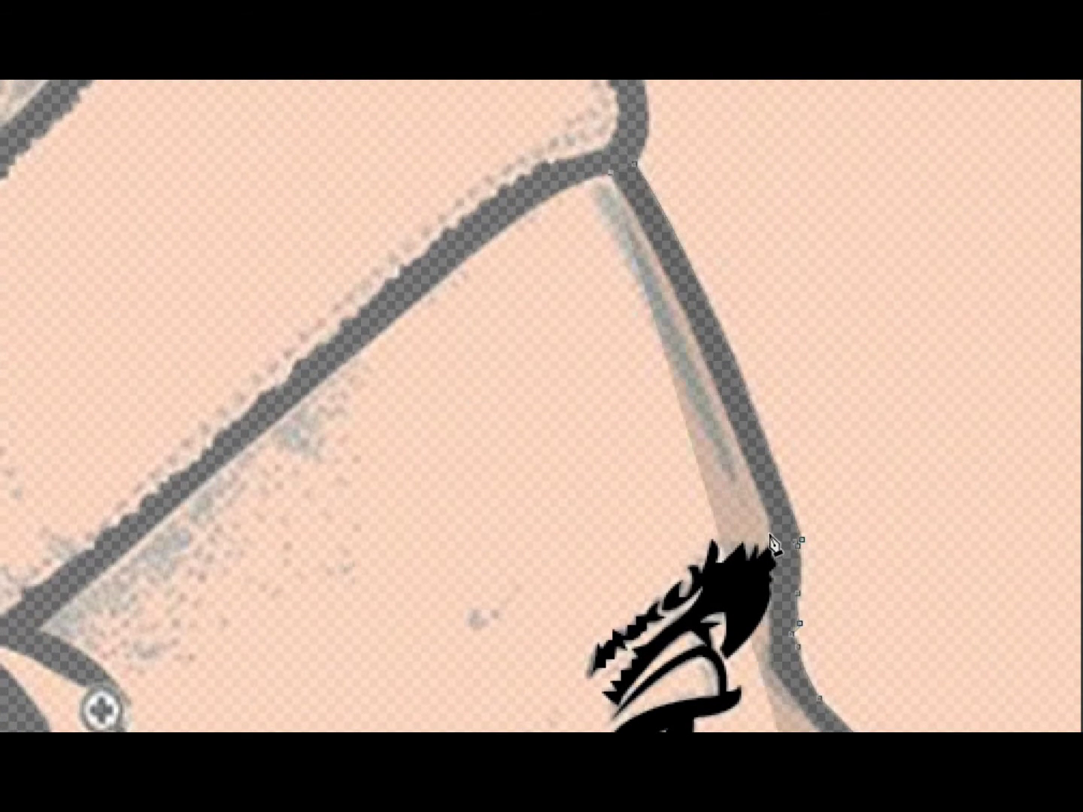
{"action": "left_click", "coordinate": [780, 591]}
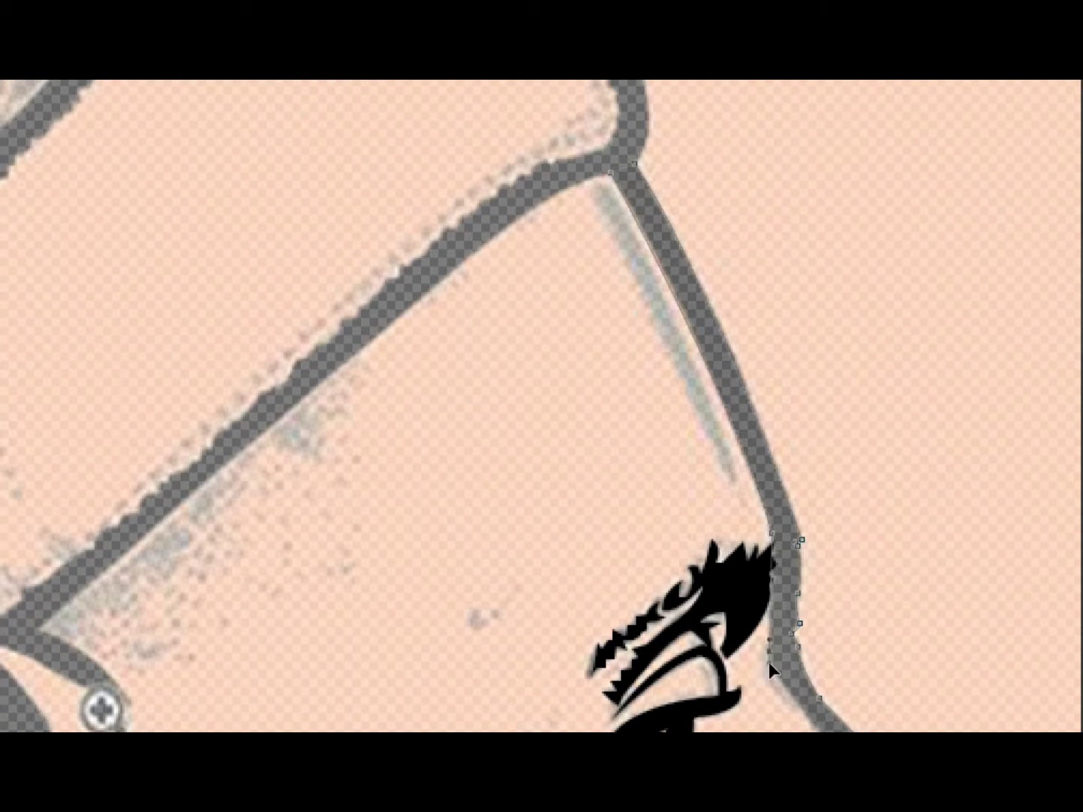
Bring the path back down the nose edge to the nose tip, completing the black outline
{"action": "scroll", "coordinate": [821, 652], "scroll_direction": "down", "scroll_amount": 3}
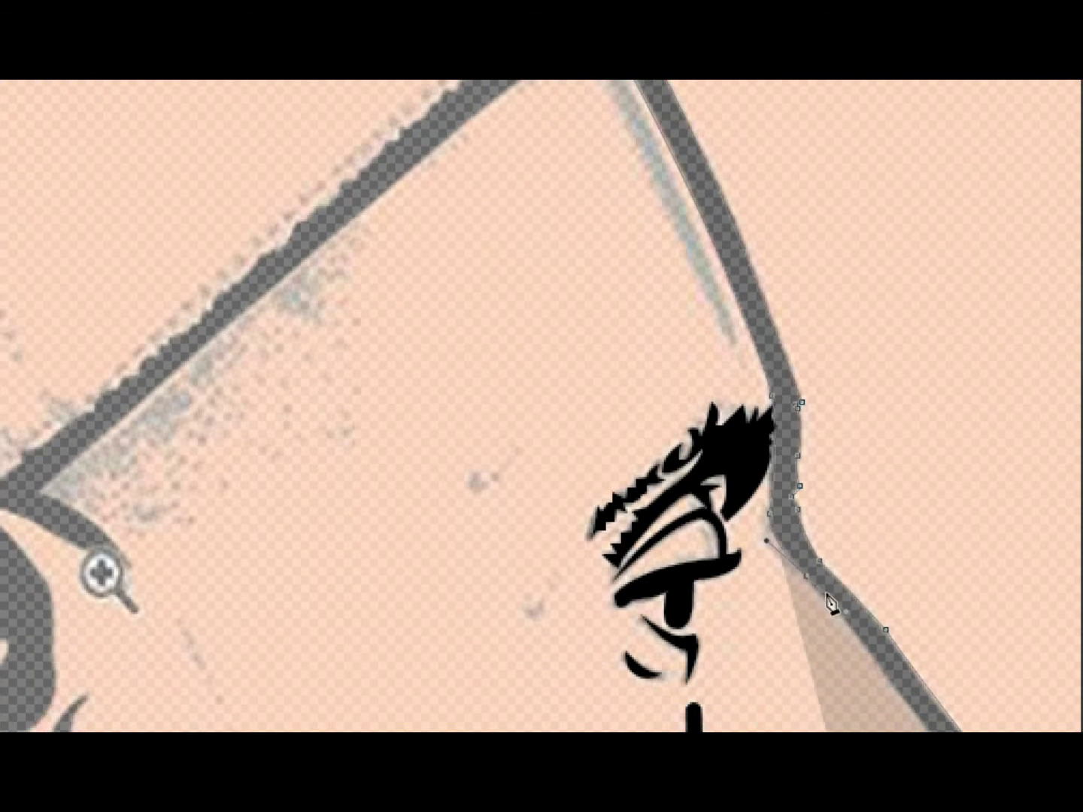
{"action": "scroll", "coordinate": [834, 604], "scroll_direction": "down", "scroll_amount": 2}
{"action": "left_click", "coordinate": [974, 710]}
{"action": "scroll", "coordinate": [902, 545], "scroll_direction": "down", "scroll_amount": 3}
{"action": "left_click", "coordinate": [977, 653]}
{"action": "scroll", "coordinate": [972, 708], "scroll_direction": "down", "scroll_amount": 1}
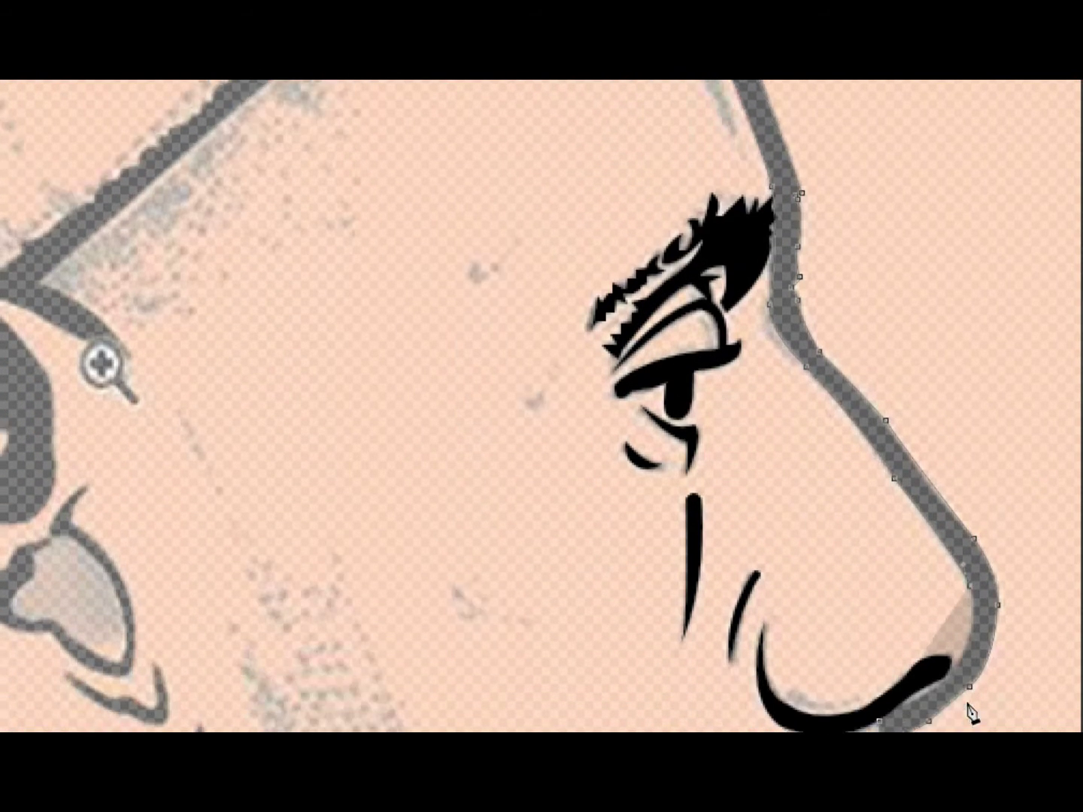
{"action": "scroll", "coordinate": [956, 596], "scroll_direction": "down", "scroll_amount": 2}
{"action": "left_click", "coordinate": [949, 596]}
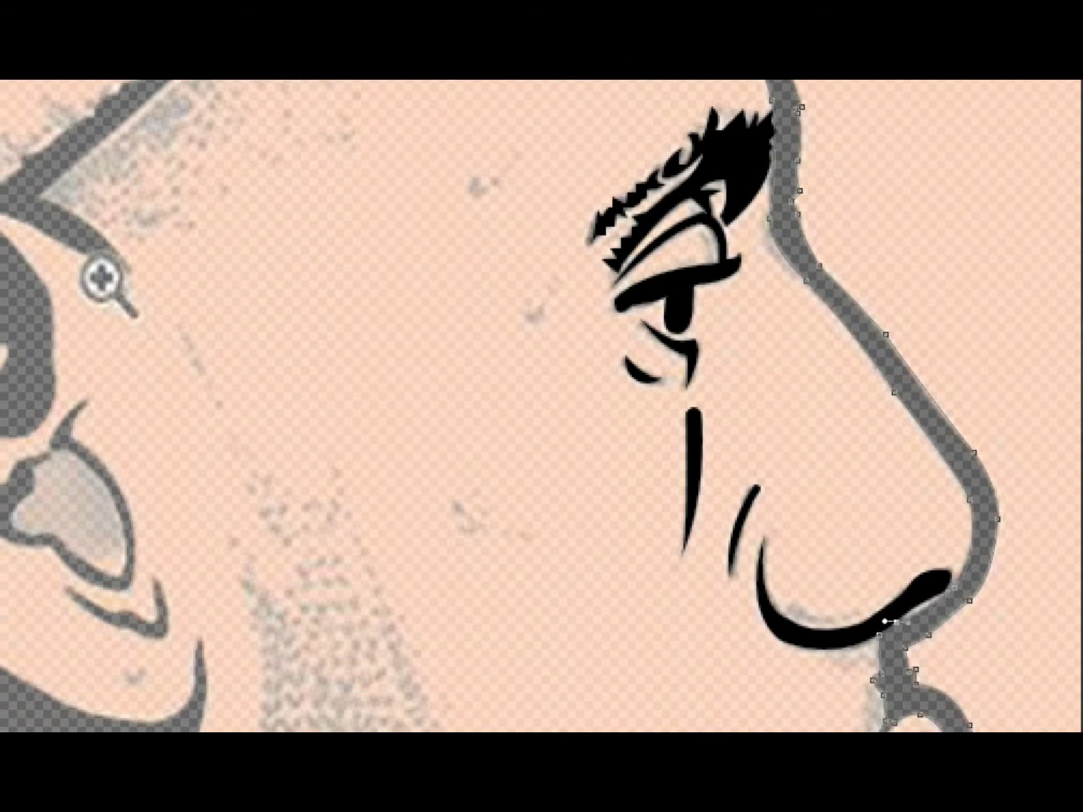
{"action": "scroll", "coordinate": [955, 495], "scroll_direction": "down", "scroll_amount": 2}
{"action": "scroll", "coordinate": [899, 572], "scroll_direction": "up", "scroll_amount": 2}
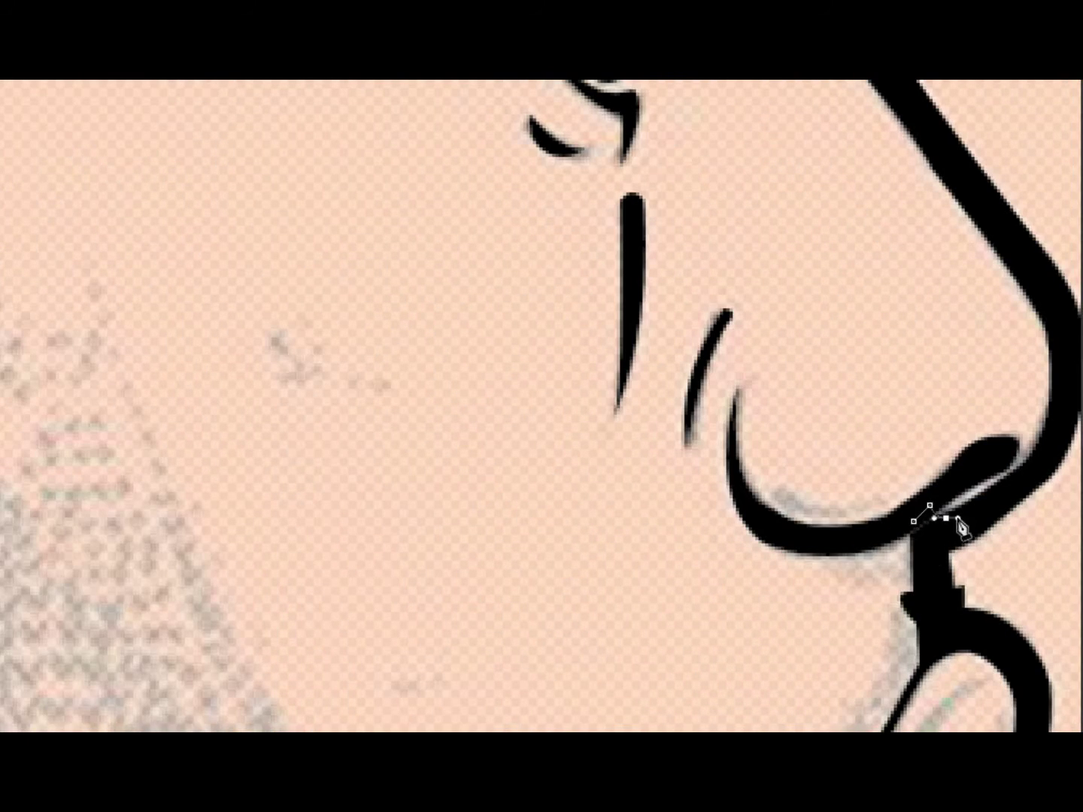
{"action": "scroll", "coordinate": [913, 534], "scroll_direction": "up", "scroll_amount": 2}
{"action": "scroll", "coordinate": [981, 580], "scroll_direction": "up", "scroll_amount": 2}
Extend a Pen path along the headband's lower edge and curve it around the front corner
{"action": "scroll", "coordinate": [570, 383], "scroll_direction": "down", "scroll_amount": 3}
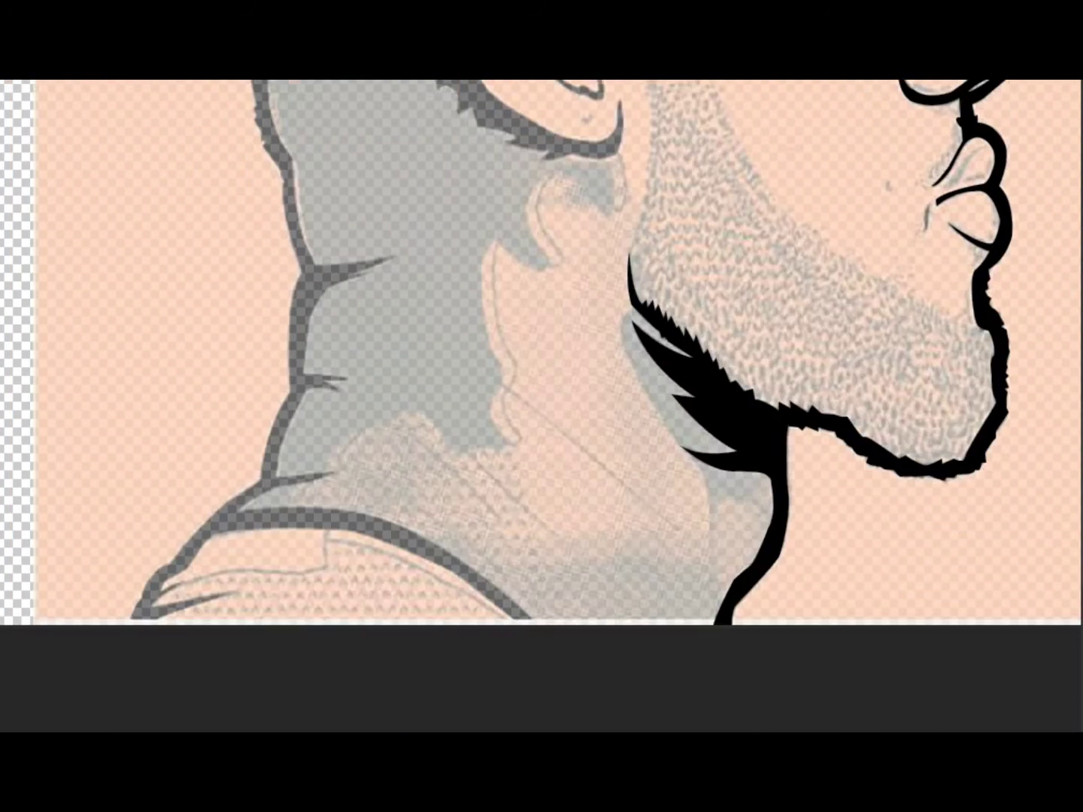
{"action": "scroll", "coordinate": [568, 417], "scroll_direction": "up", "scroll_amount": 3}
{"action": "scroll", "coordinate": [544, 429], "scroll_direction": "up", "scroll_amount": 2}
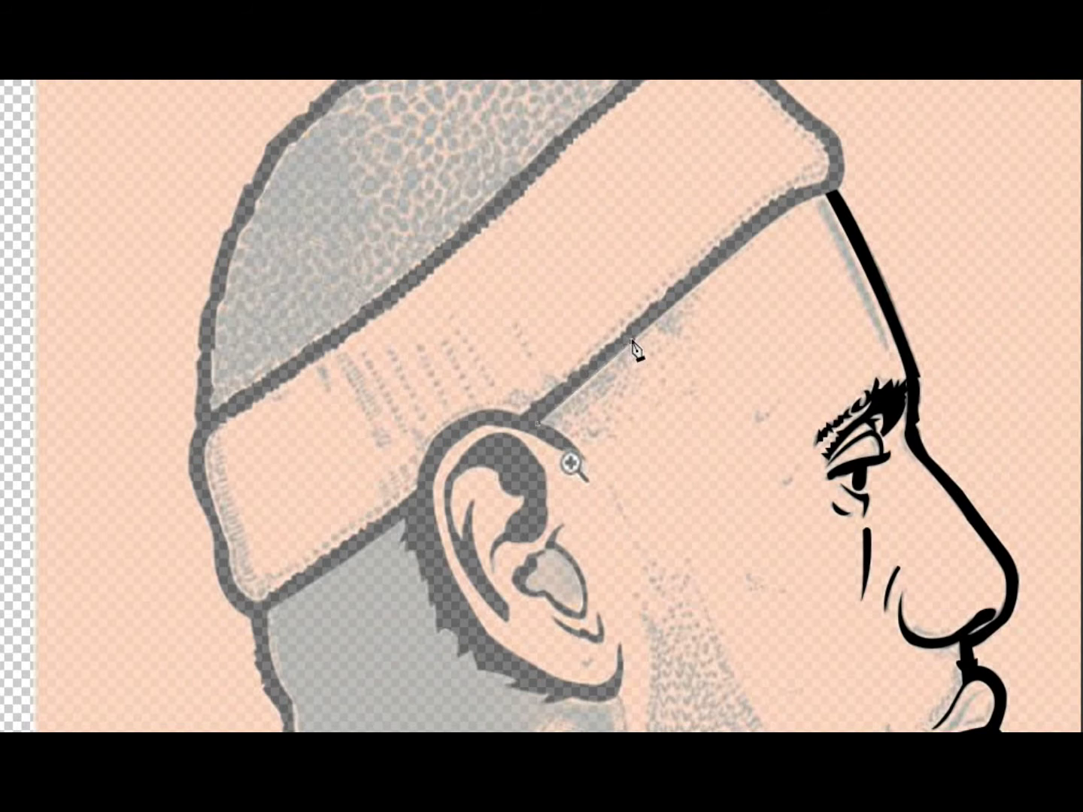
{"action": "left_click", "coordinate": [747, 246]}
{"action": "scroll", "coordinate": [573, 462], "scroll_direction": "down", "scroll_amount": 1}
{"action": "scroll", "coordinate": [838, 203], "scroll_direction": "up", "scroll_amount": 3}
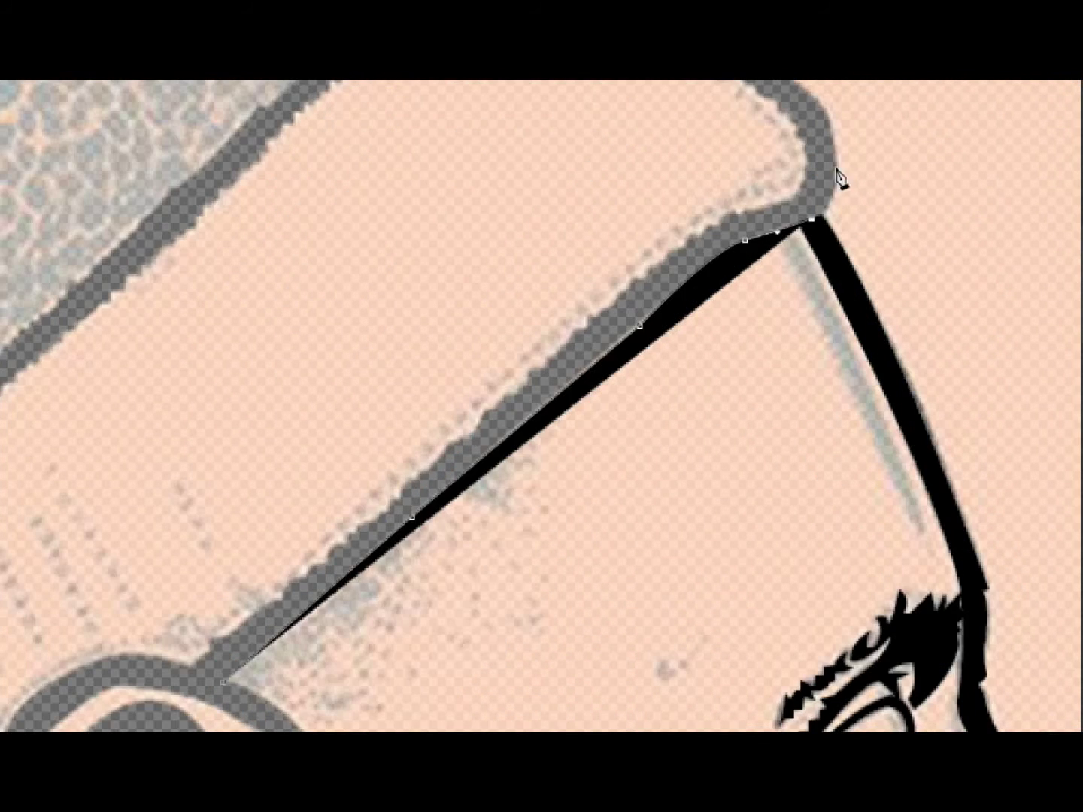
{"action": "left_click_drag", "start_coordinate": [834, 175], "coordinate": [836, 250]}
{"action": "scroll", "coordinate": [835, 250], "scroll_direction": "up", "scroll_amount": 1}
{"action": "left_click_drag", "start_coordinate": [802, 203], "coordinate": [768, 185]}
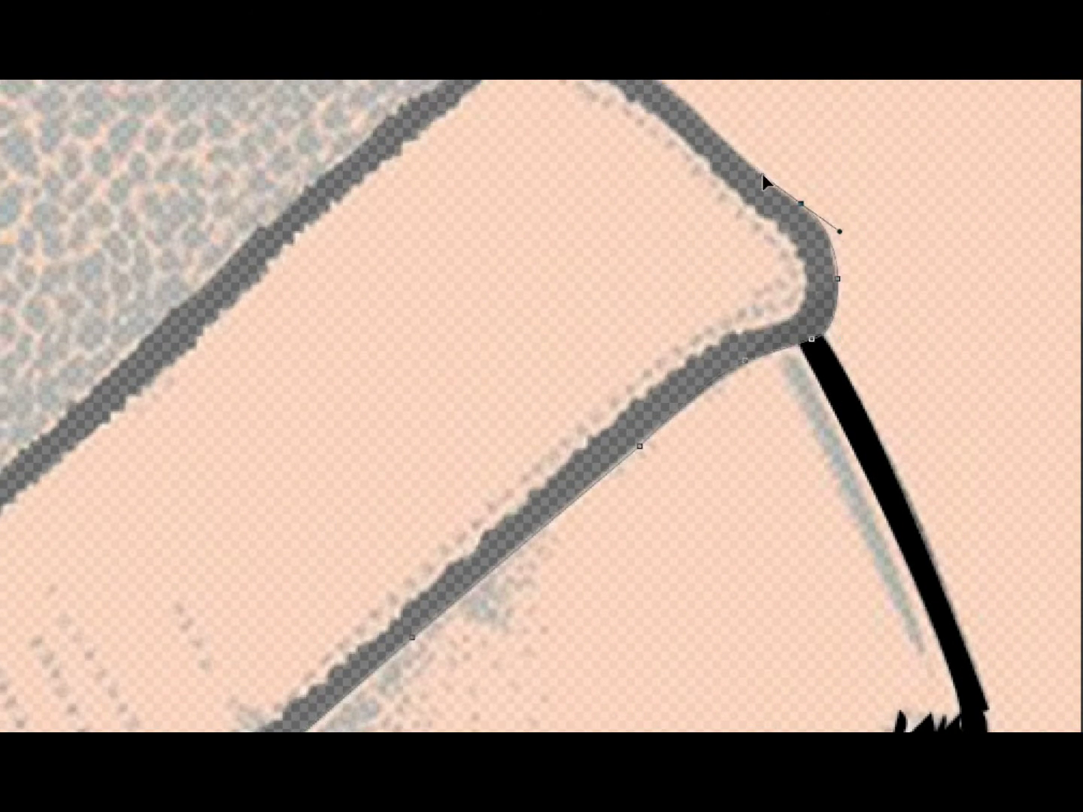
Continue the path back along the headband's top edge with curved and corner anchors
{"action": "scroll", "coordinate": [710, 264], "scroll_direction": "up", "scroll_amount": 2}
{"action": "left_click", "coordinate": [707, 255]}
{"action": "left_click_drag", "start_coordinate": [590, 163], "coordinate": [562, 152]}
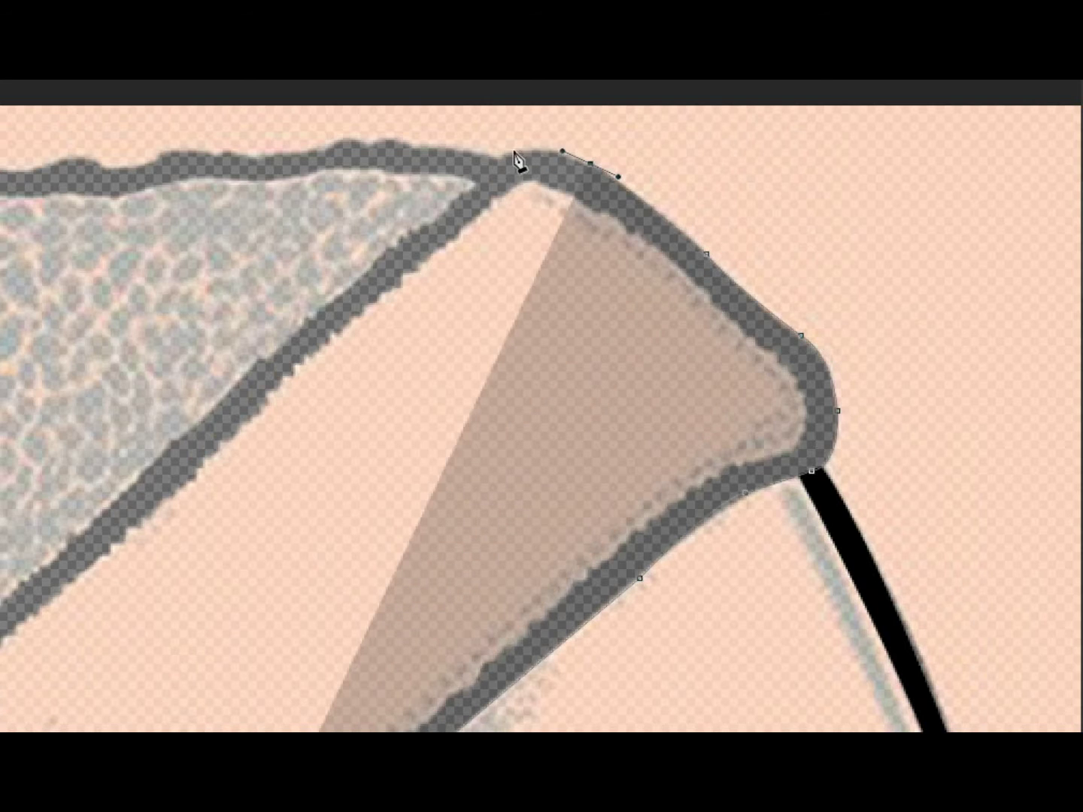
{"action": "mouse_move", "coordinate": [515, 188]}
{"action": "left_mouse_down"}
{"action": "mouse_move", "coordinate": [573, 206]}
{"action": "mouse_move", "coordinate": [726, 315]}
{"action": "mouse_move", "coordinate": [802, 392]}
{"action": "mouse_move", "coordinate": [803, 445]}
{"action": "left_mouse_up"}
{"action": "left_click", "coordinate": [770, 457]}
{"action": "left_click", "coordinate": [710, 475]}
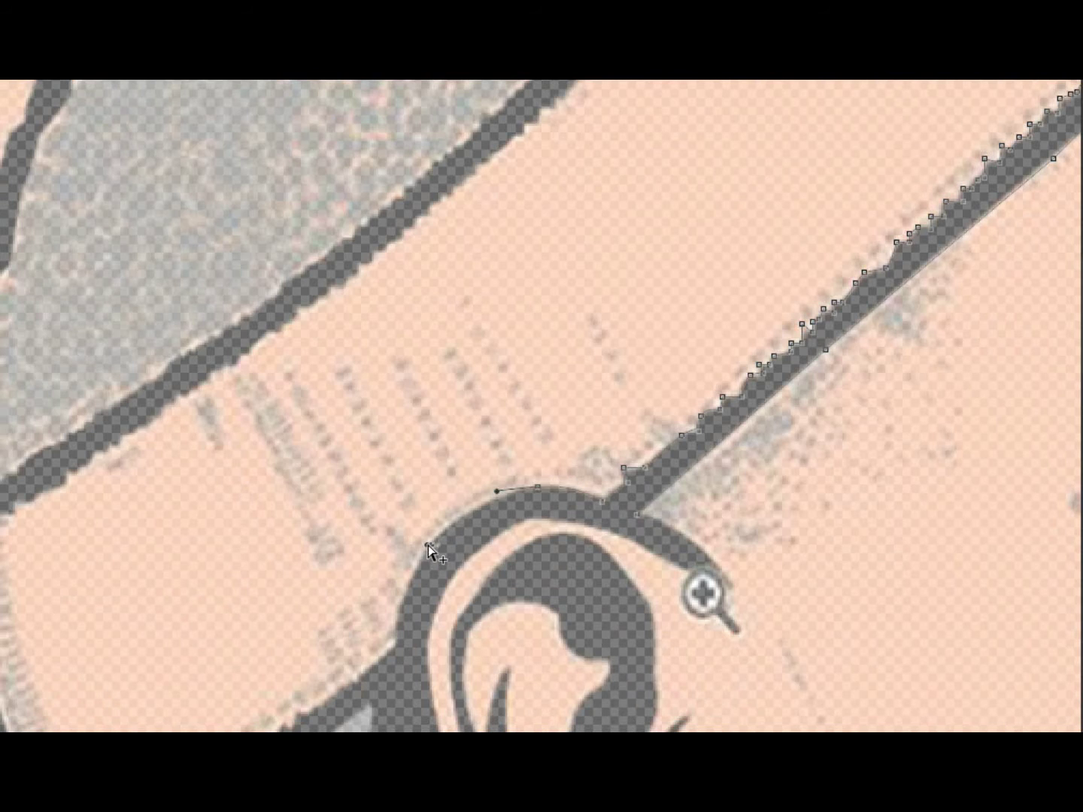
Trace the path over the top of the ear and down its back edge
{"action": "left_click", "coordinate": [394, 600]}
{"action": "left_click", "coordinate": [396, 647]}
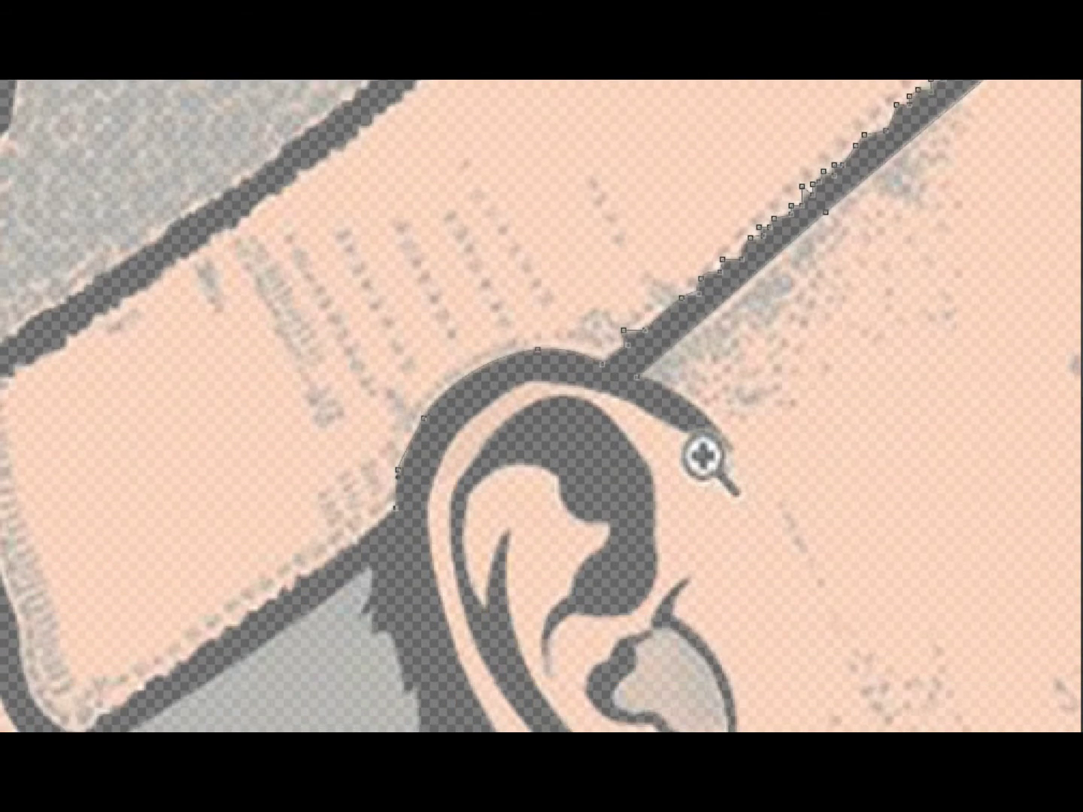
{"action": "left_click_drag", "start_coordinate": [355, 606], "coordinate": [335, 617]}
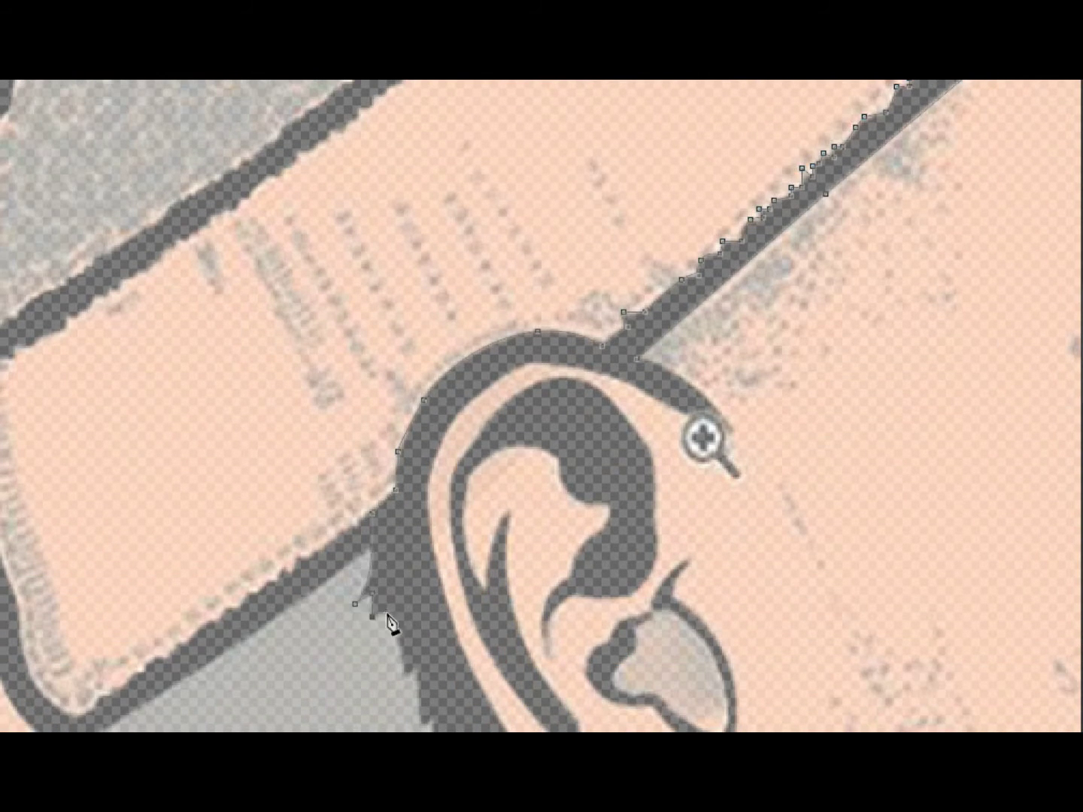
{"action": "scroll", "coordinate": [579, 624], "scroll_direction": "down", "scroll_amount": 5}
Add anchors and curves along the ear's lower edge
{"action": "left_click", "coordinate": [402, 484]}
{"action": "left_click", "coordinate": [419, 533]}
{"action": "left_click_drag", "start_coordinate": [432, 588], "coordinate": [464, 581]}
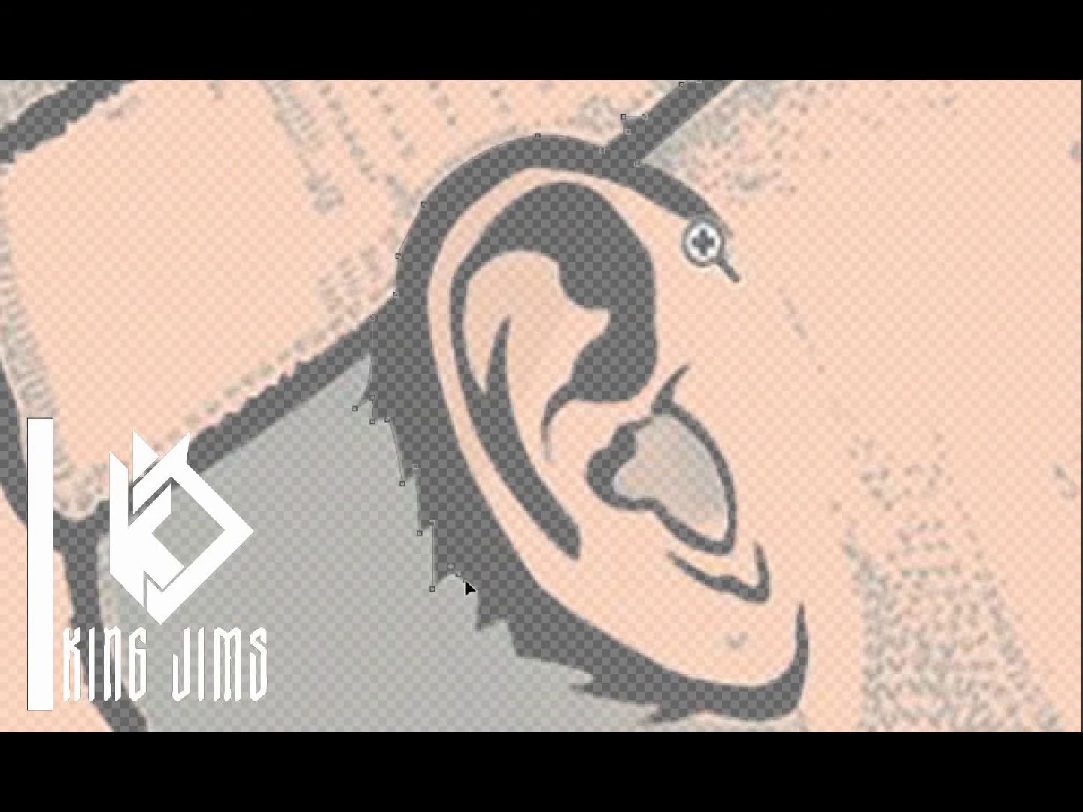
{"action": "left_click", "coordinate": [504, 621]}
{"action": "left_click", "coordinate": [516, 657]}
{"action": "left_click", "coordinate": [566, 683]}
{"action": "left_click", "coordinate": [597, 678]}
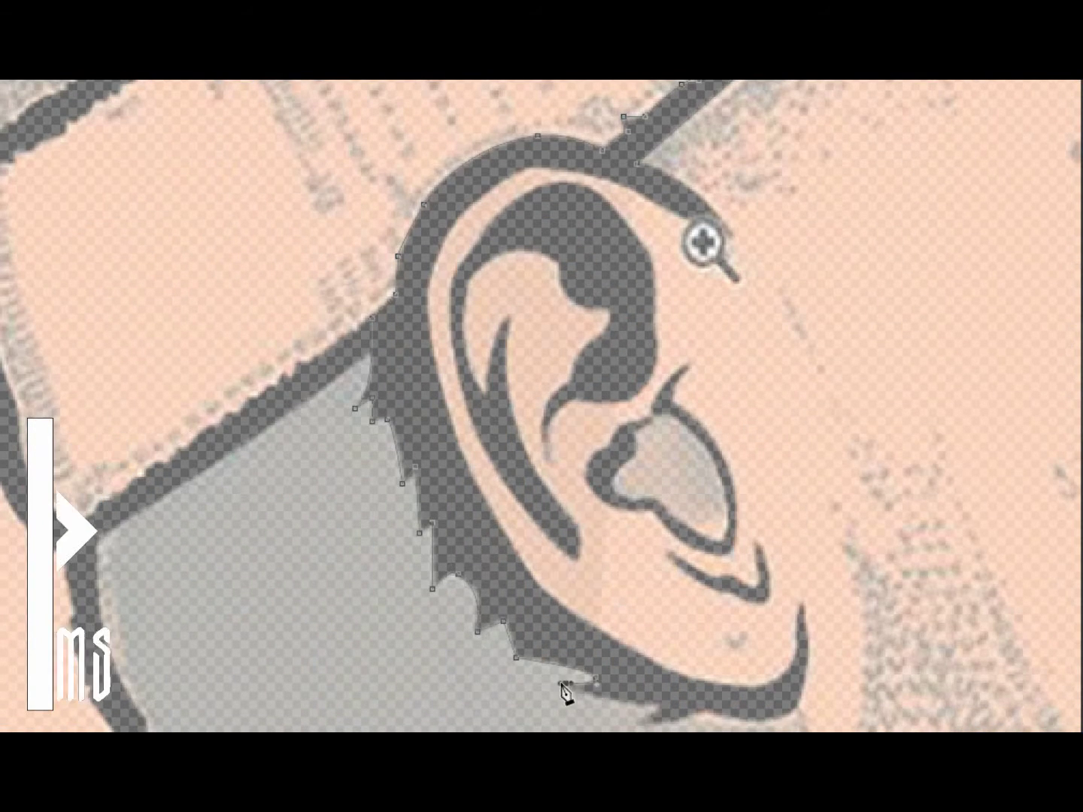
{"action": "left_click_drag", "start_coordinate": [648, 706], "coordinate": [669, 711]}
Outline the ear's bottom edge and curve around its bottom tip
{"action": "left_click", "coordinate": [632, 727]}
{"action": "left_click", "coordinate": [699, 711]}
{"action": "left_click", "coordinate": [775, 720]}
{"action": "left_click", "coordinate": [793, 712]}
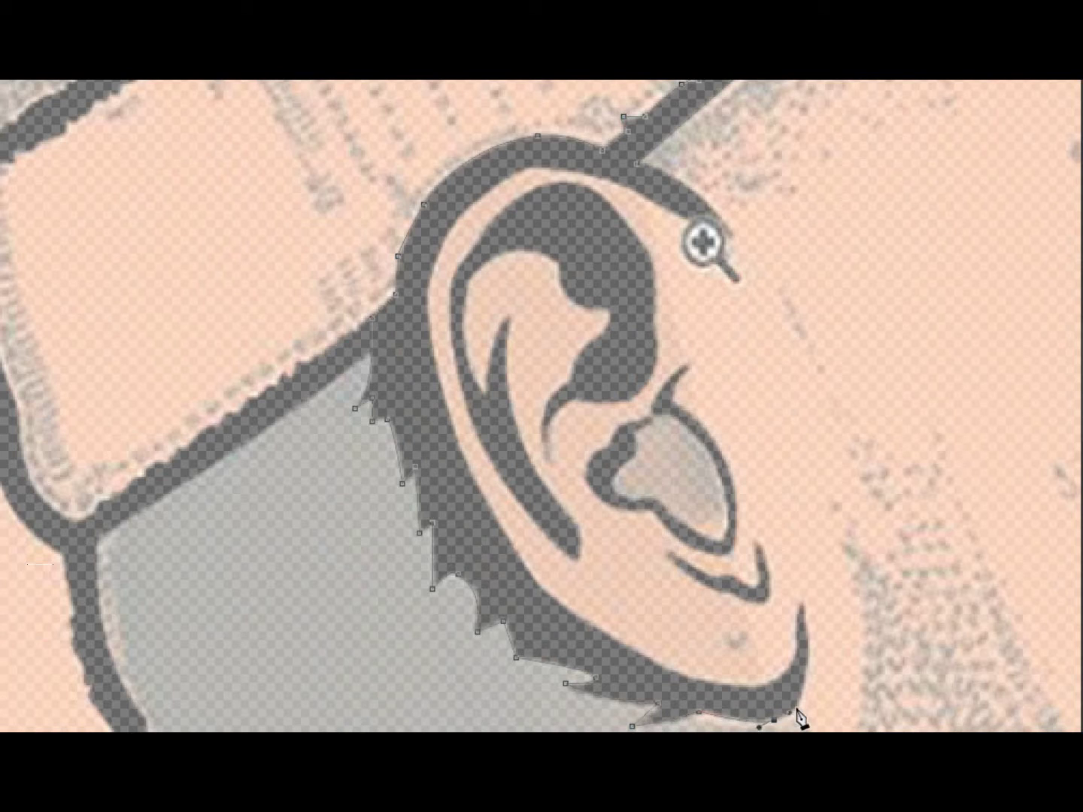
{"action": "left_click_drag", "start_coordinate": [804, 602], "coordinate": [788, 529]}
{"action": "left_click", "coordinate": [796, 634]}
{"action": "left_click", "coordinate": [757, 685]}
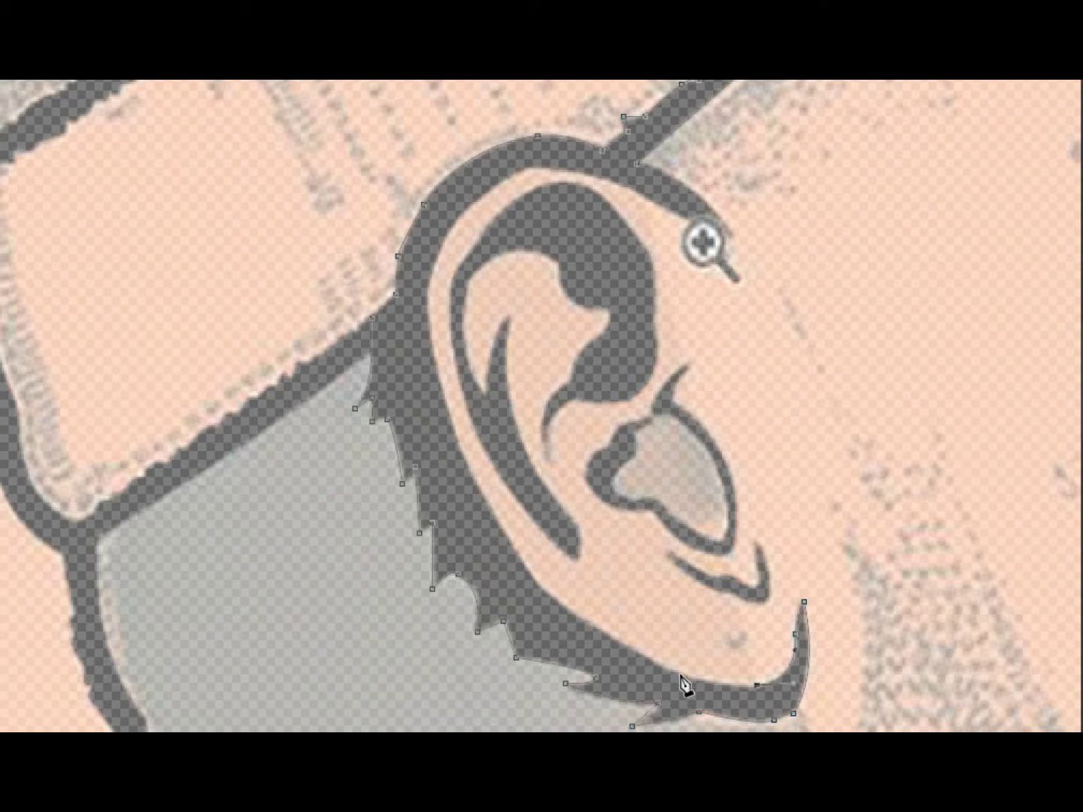
Trace up the ear's outer edge and upper rim, close the black shape, and zoom out
{"action": "left_click", "coordinate": [553, 596]}
{"action": "left_click", "coordinate": [459, 452]}
{"action": "left_click", "coordinate": [433, 264]}
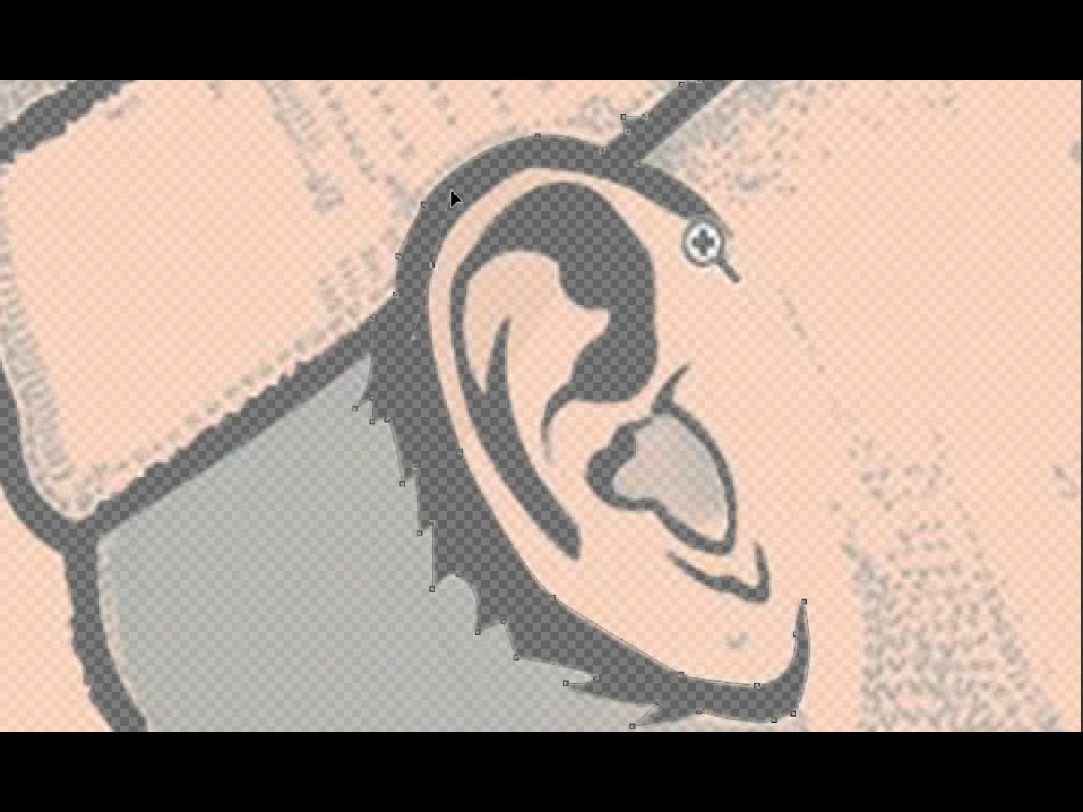
{"action": "left_click", "coordinate": [478, 183]}
{"action": "left_click", "coordinate": [528, 170]}
{"action": "left_click", "coordinate": [638, 194]}
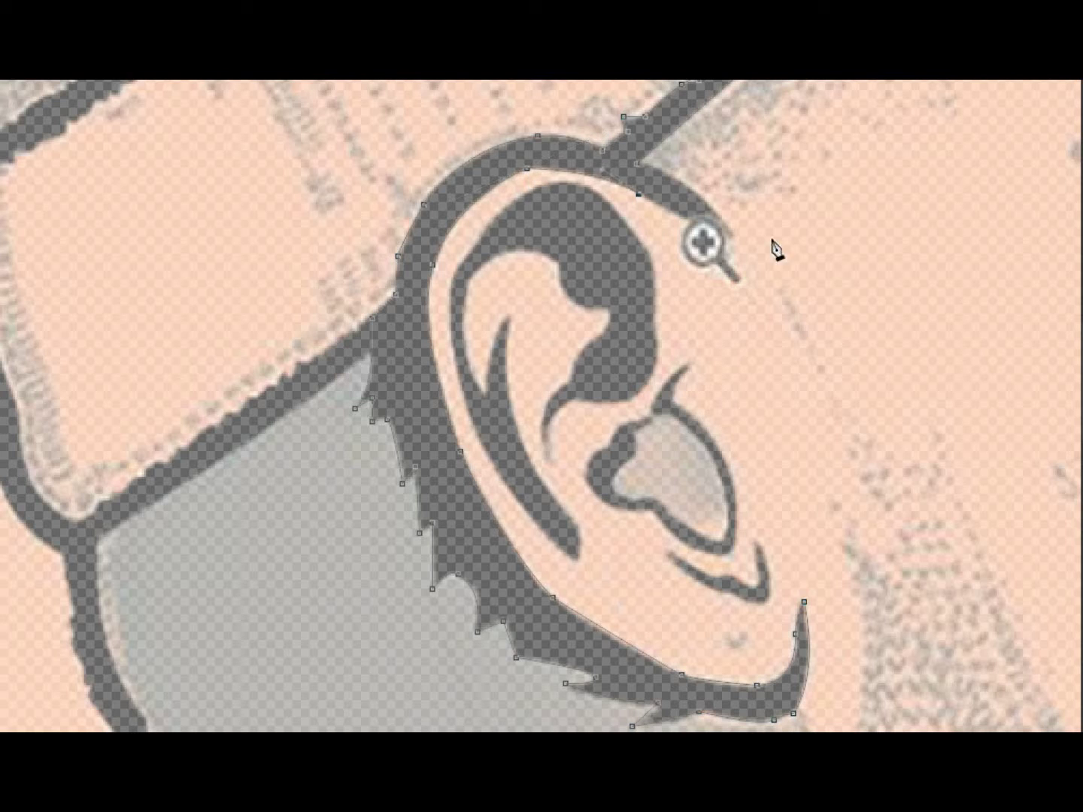
{"action": "left_click", "coordinate": [606, 181]}
{"action": "left_click", "coordinate": [814, 482], "text": "alt"}
Zoom in and outline the headband's lower and left edges as a closed black path
{"action": "left_click", "coordinate": [514, 407]}
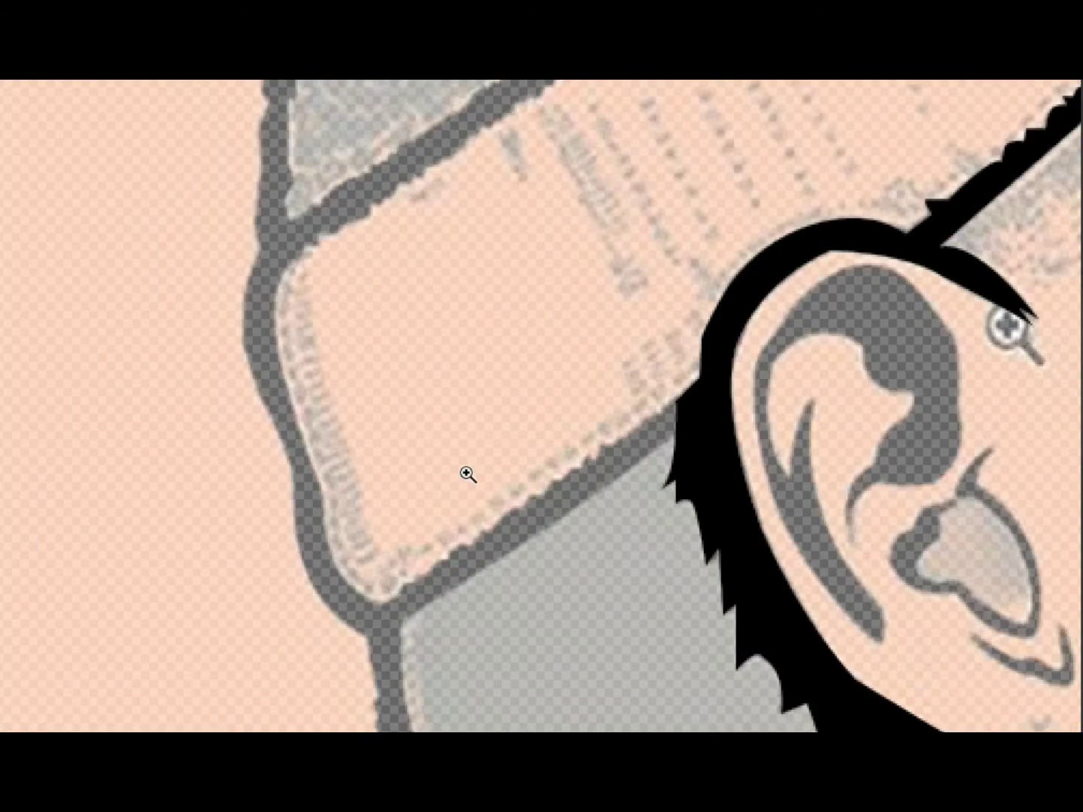
{"action": "mouse_move", "coordinate": [634, 445]}
{"action": "left_mouse_down"}
{"action": "mouse_move", "coordinate": [586, 447]}
{"action": "mouse_move", "coordinate": [477, 552]}
{"action": "mouse_move", "coordinate": [376, 609]}
{"action": "left_mouse_up"}
{"action": "left_click_drag", "start_coordinate": [324, 498], "coordinate": [323, 452]}
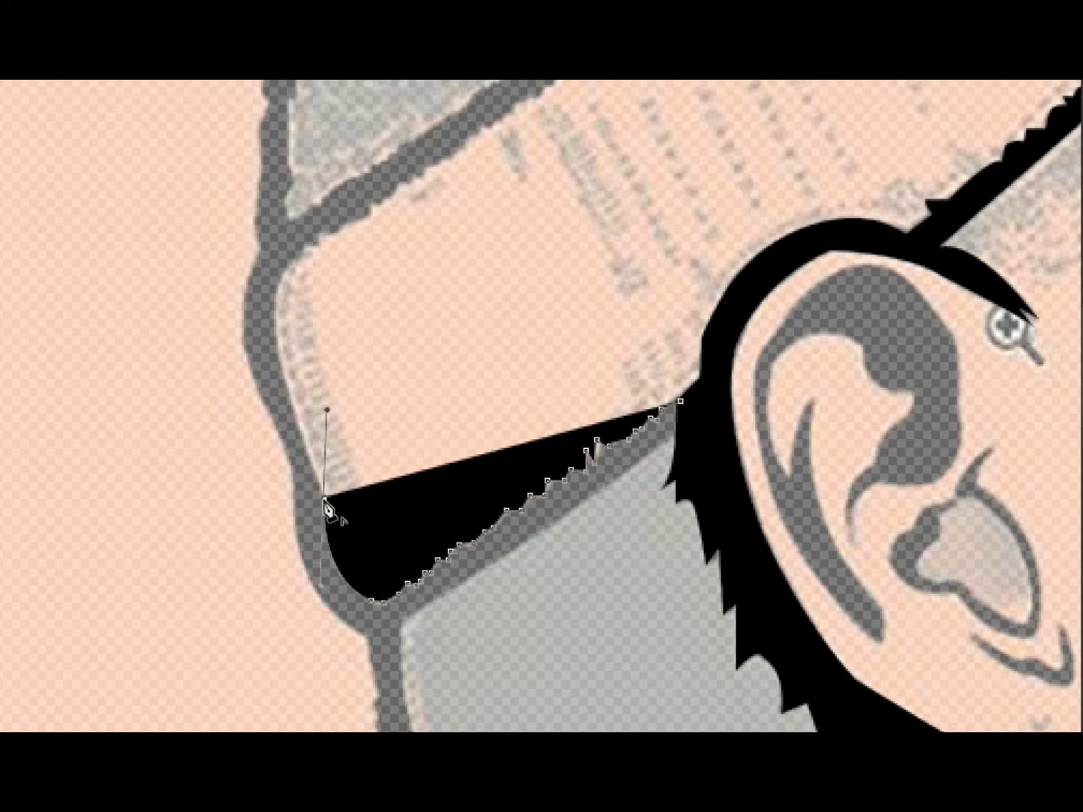
{"action": "mouse_move", "coordinate": [292, 396]}
{"action": "left_mouse_down"}
{"action": "mouse_move", "coordinate": [290, 354]}
{"action": "mouse_move", "coordinate": [260, 392]}
{"action": "left_mouse_up"}
{"action": "left_click", "coordinate": [290, 269]}
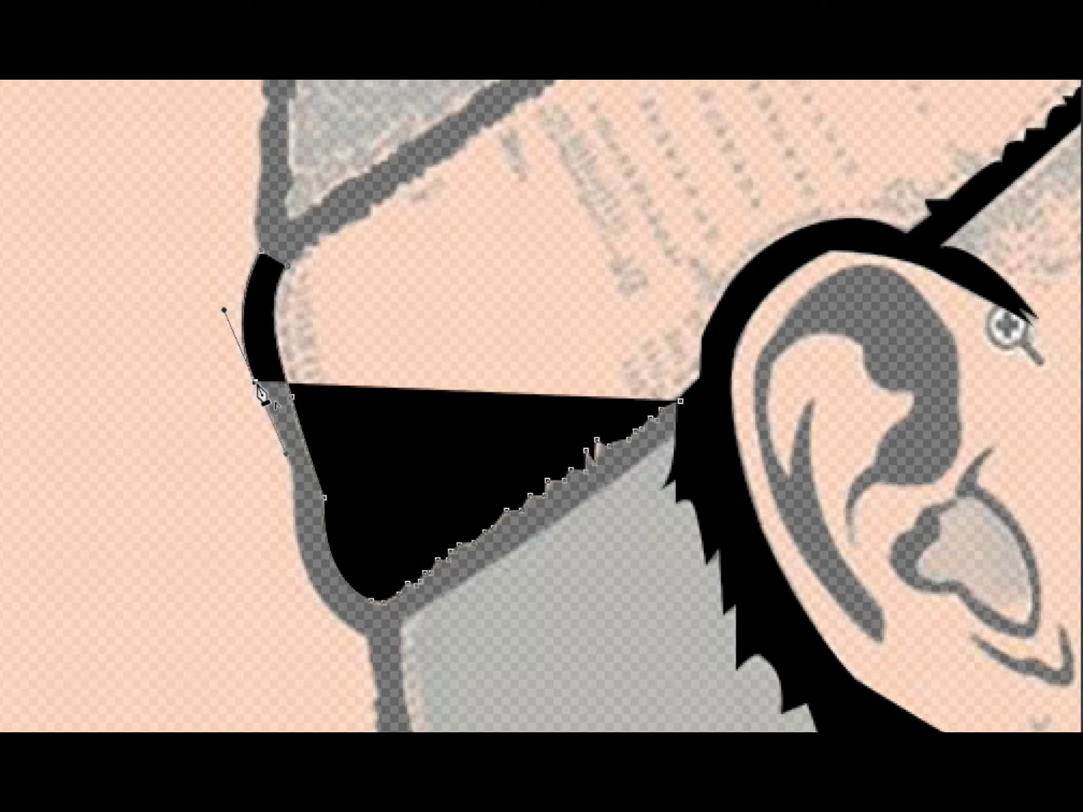
{"action": "left_click", "coordinate": [288, 452]}
{"action": "left_click", "coordinate": [373, 647]}
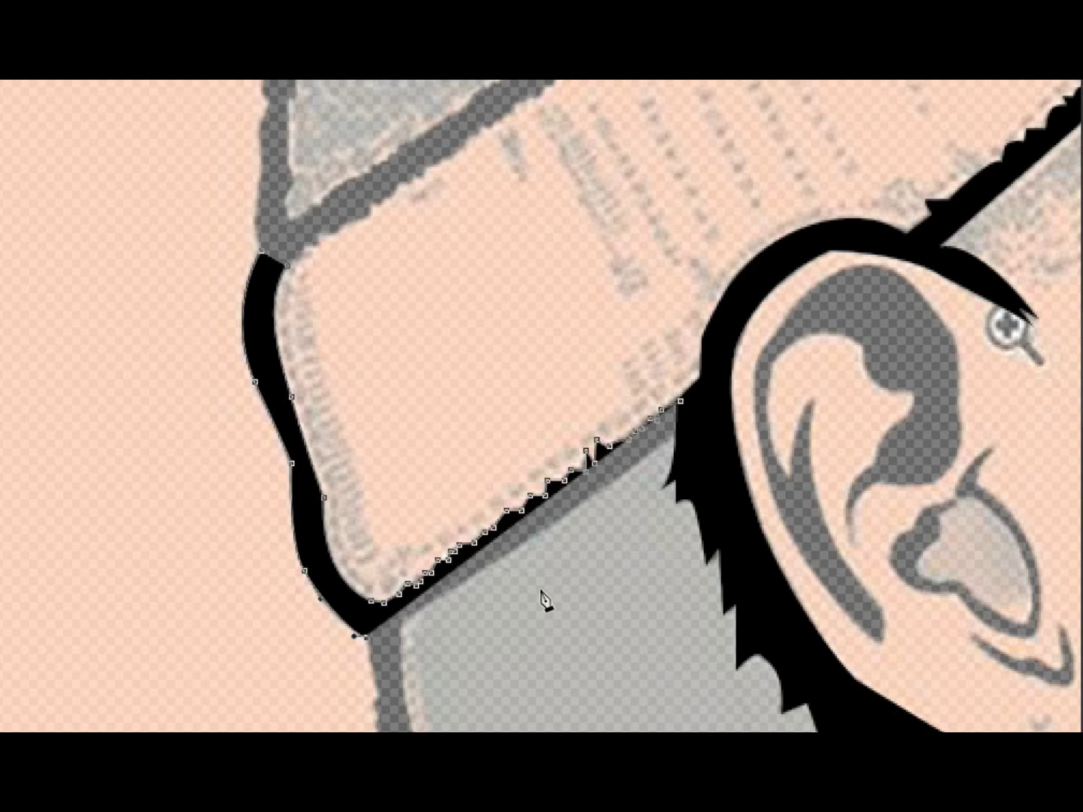
Start a new path down the back of the head below the band
{"action": "scroll", "coordinate": [541, 599], "scroll_direction": "down", "scroll_amount": 5}
{"action": "left_click", "coordinate": [374, 287]}
{"action": "left_click", "coordinate": [386, 315]}
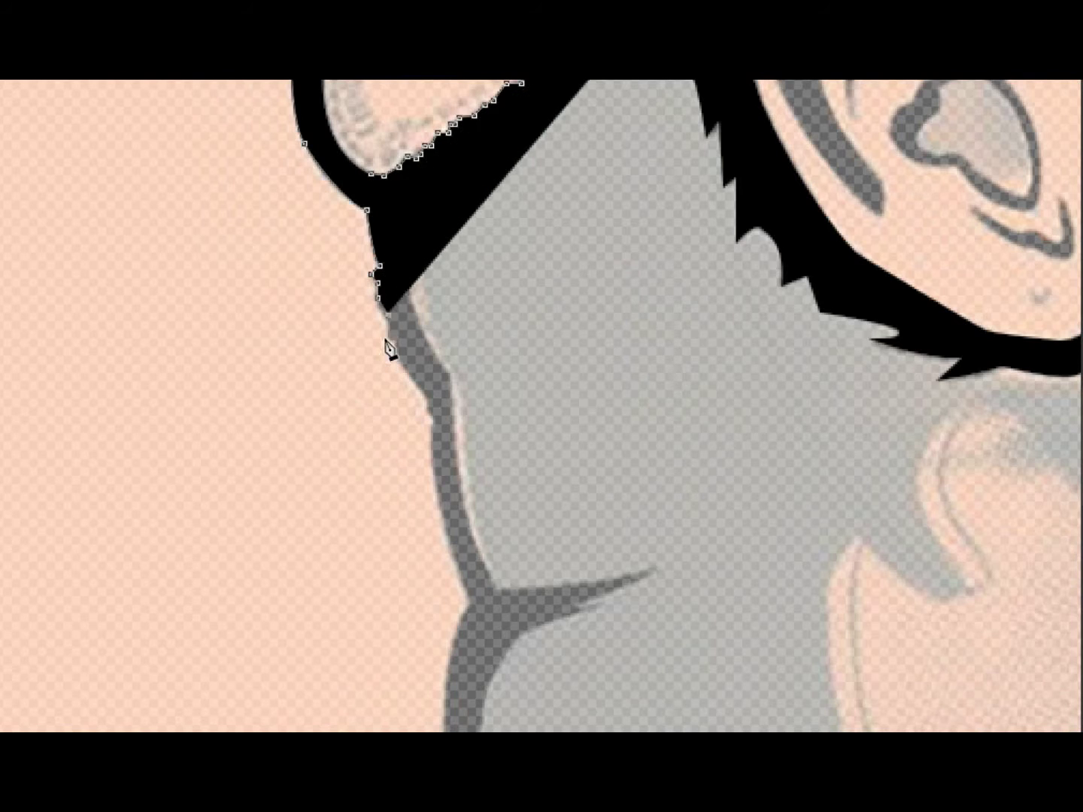
{"action": "left_click", "coordinate": [390, 351]}
{"action": "left_click", "coordinate": [427, 415]}
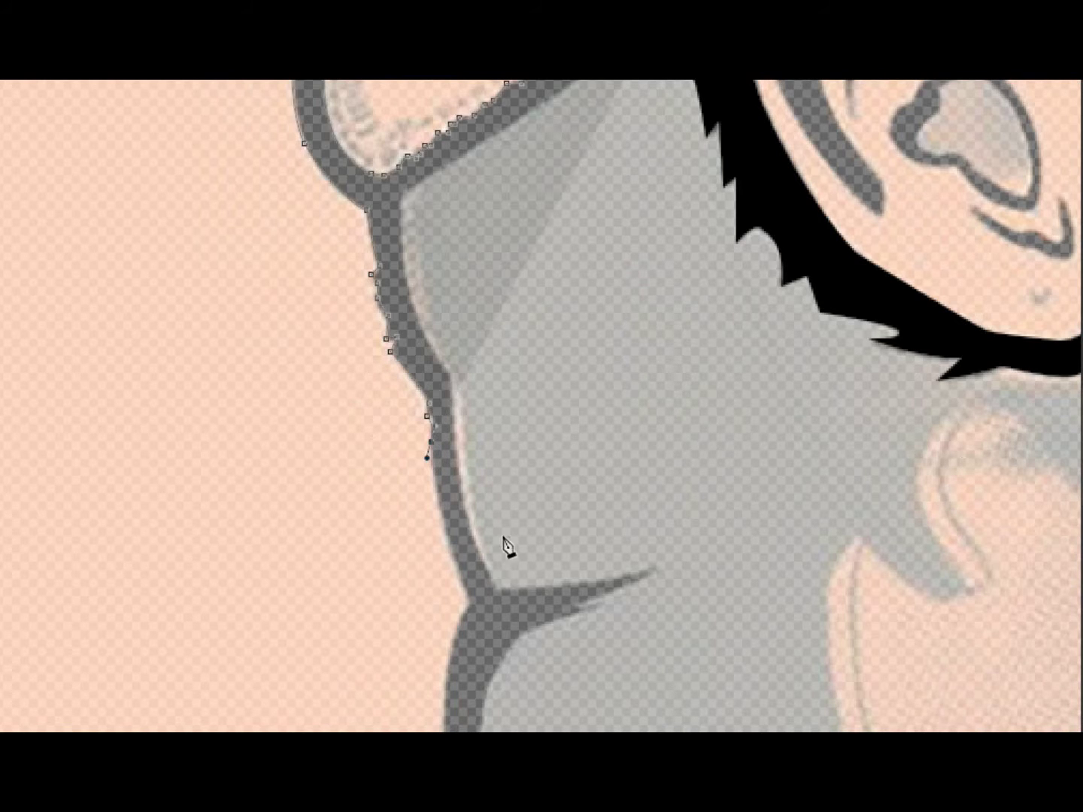
Continue the path with anchors down the back-of-neck outline
{"action": "scroll", "coordinate": [1026, 436], "scroll_direction": "down", "scroll_amount": 5}
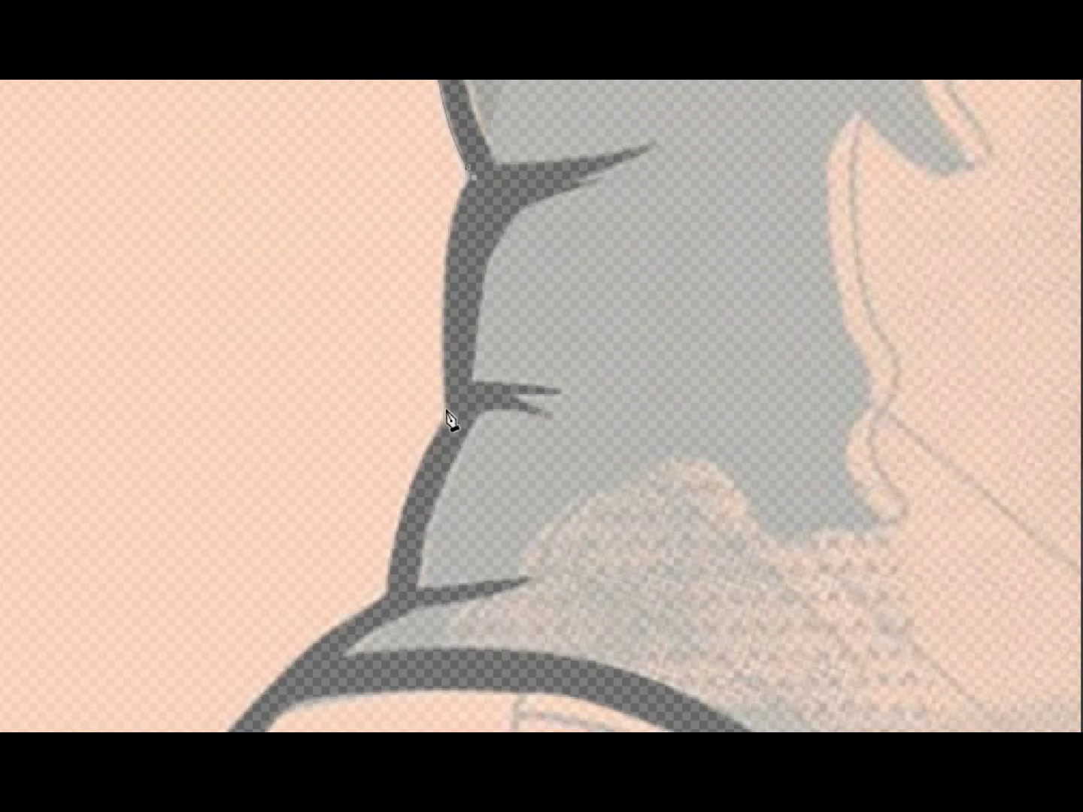
{"action": "mouse_move", "coordinate": [445, 412]}
{"action": "left_mouse_down"}
{"action": "mouse_move", "coordinate": [475, 583]}
{"action": "mouse_move", "coordinate": [462, 607]}
{"action": "left_mouse_up"}
{"action": "left_click_drag", "start_coordinate": [389, 585], "coordinate": [395, 605]}
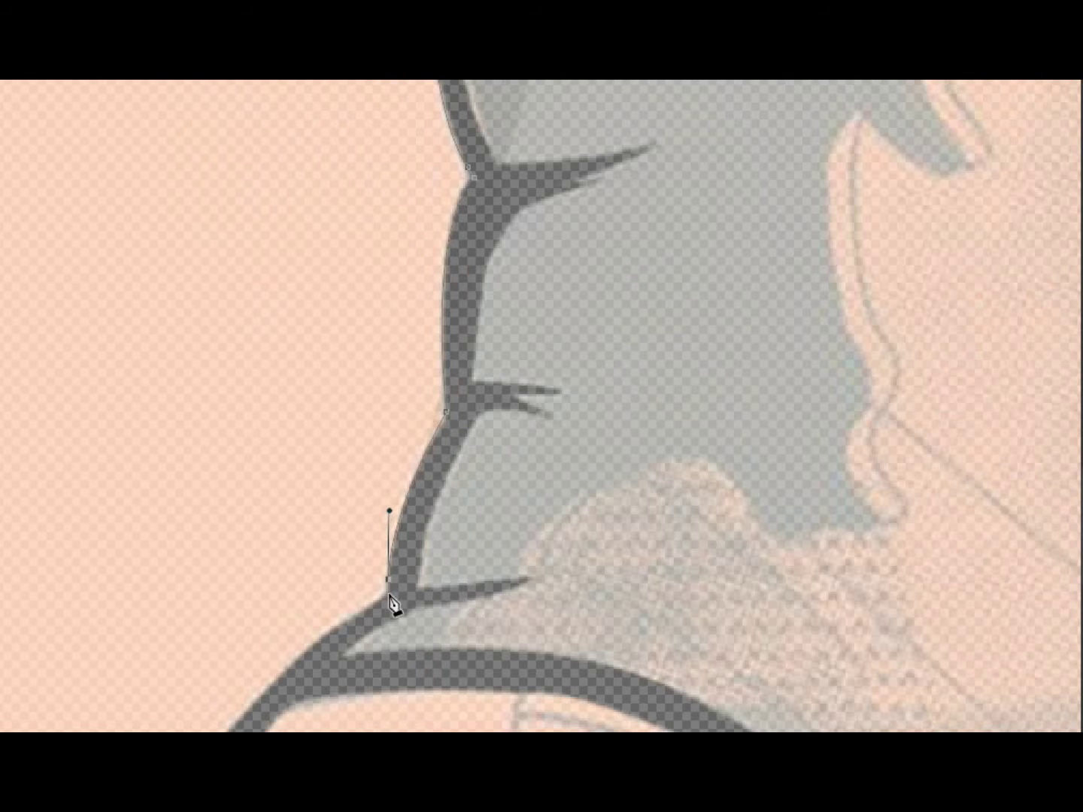
{"action": "scroll", "coordinate": [638, 464], "scroll_direction": "down", "scroll_amount": 3}
{"action": "left_click", "coordinate": [207, 560]}
{"action": "left_click", "coordinate": [166, 586]}
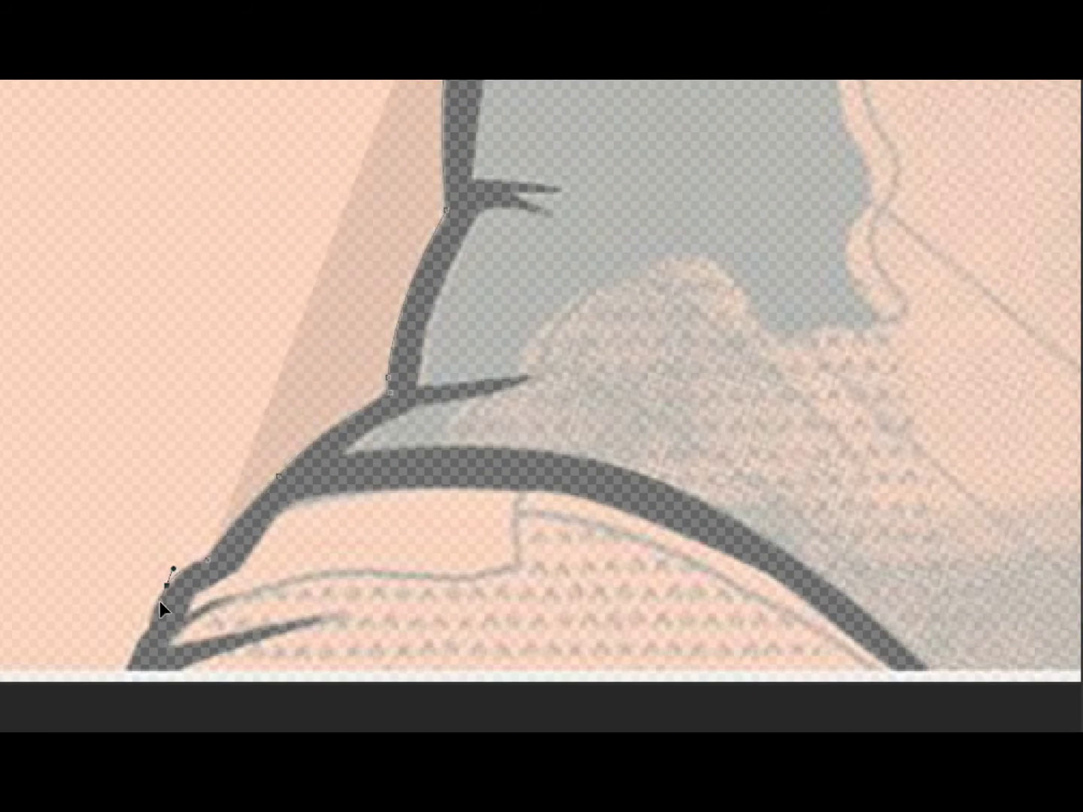
{"action": "left_click", "coordinate": [149, 627]}
{"action": "left_click", "coordinate": [125, 687]}
Trace the small hair branches at the neck's base and climb toward the collar
{"action": "left_click", "coordinate": [160, 688]}
{"action": "left_click", "coordinate": [329, 616]}
{"action": "left_click", "coordinate": [172, 646]}
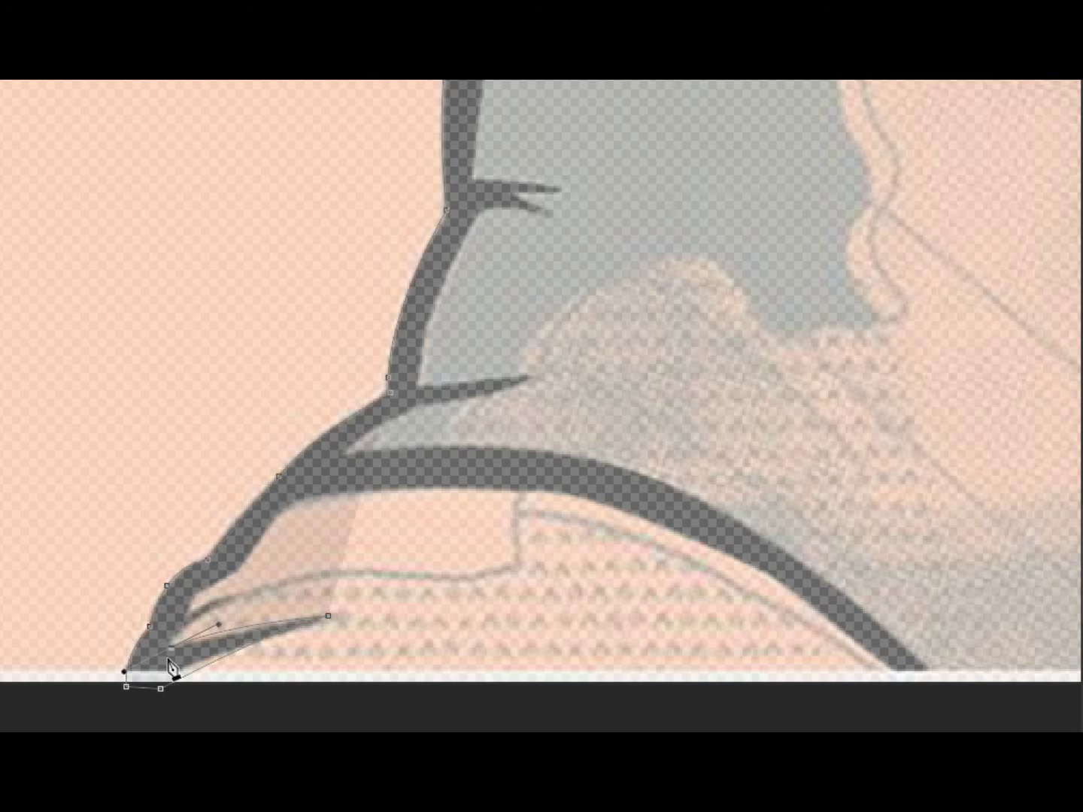
{"action": "left_click", "coordinate": [231, 602]}
{"action": "left_click_drag", "start_coordinate": [187, 609], "coordinate": [179, 623]}
{"action": "left_click", "coordinate": [226, 577]}
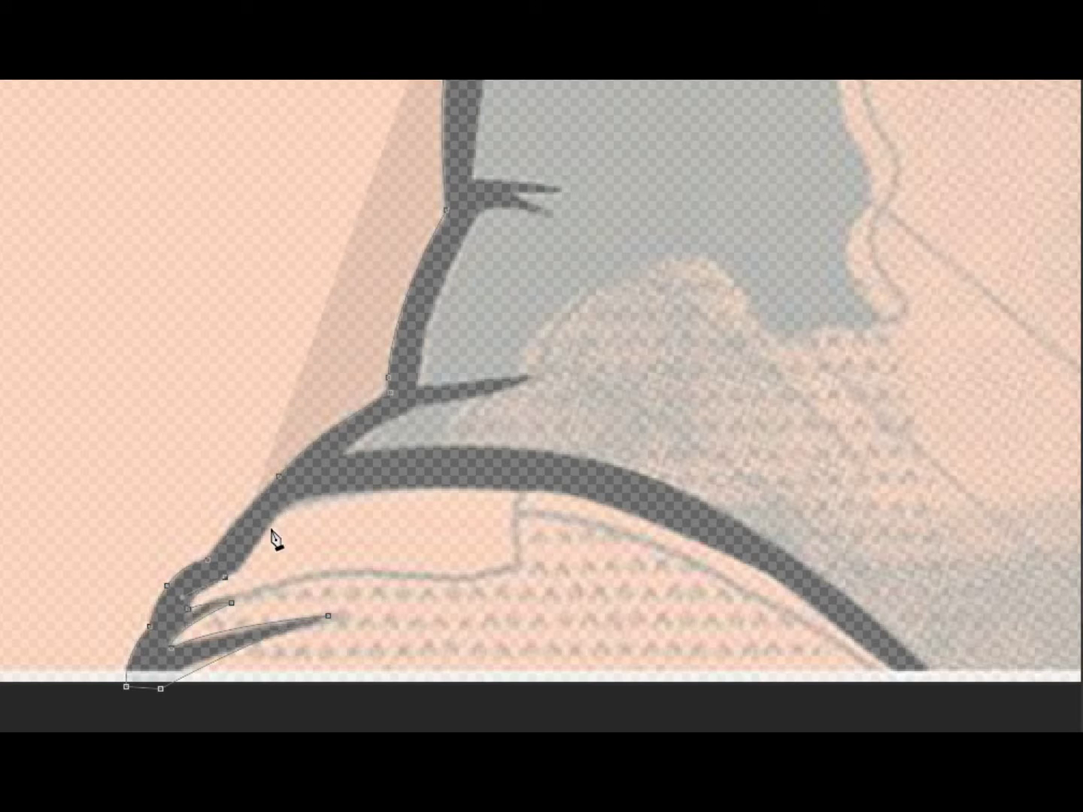
{"action": "left_click", "coordinate": [268, 529]}
Curve the outline out along the collar to its end and back along its upper edge
{"action": "left_click_drag", "start_coordinate": [343, 494], "coordinate": [417, 489]}
{"action": "left_click_drag", "start_coordinate": [644, 520], "coordinate": [756, 566]}
{"action": "left_click", "coordinate": [646, 520], "text": "alt"}
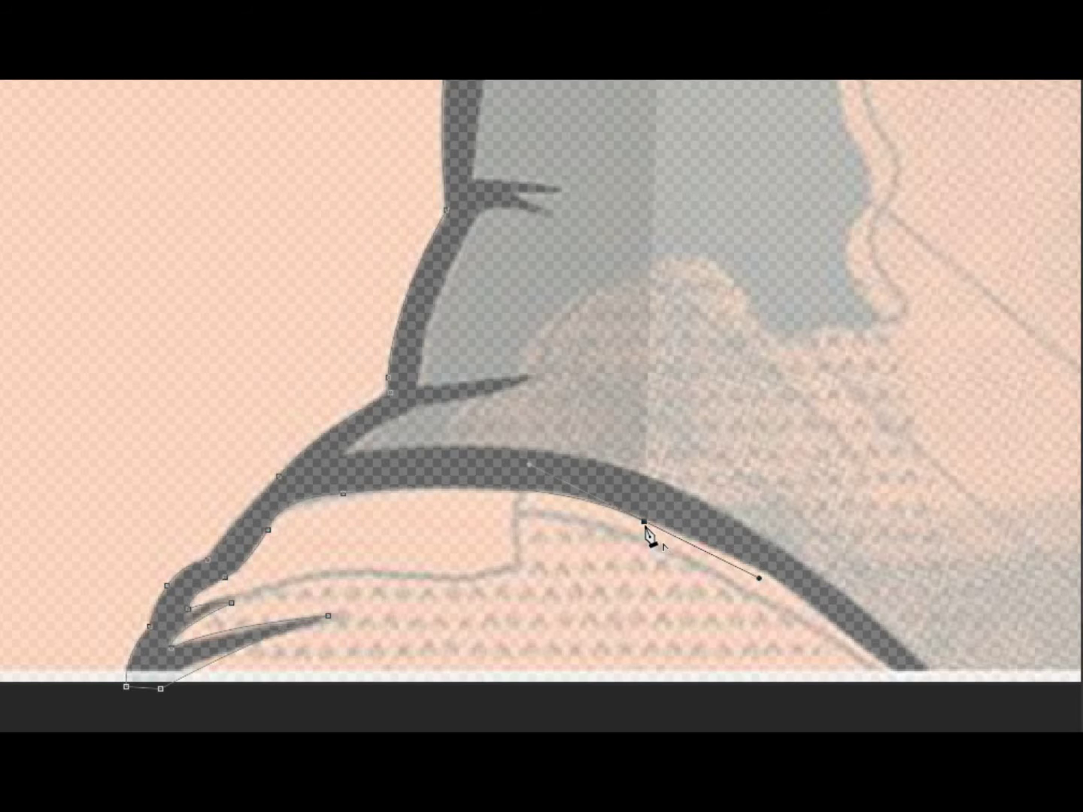
{"action": "mouse_move", "coordinate": [835, 627]}
{"action": "left_mouse_down"}
{"action": "mouse_move", "coordinate": [891, 694]}
{"action": "mouse_move", "coordinate": [951, 686]}
{"action": "left_mouse_up"}
{"action": "left_click", "coordinate": [814, 575]}
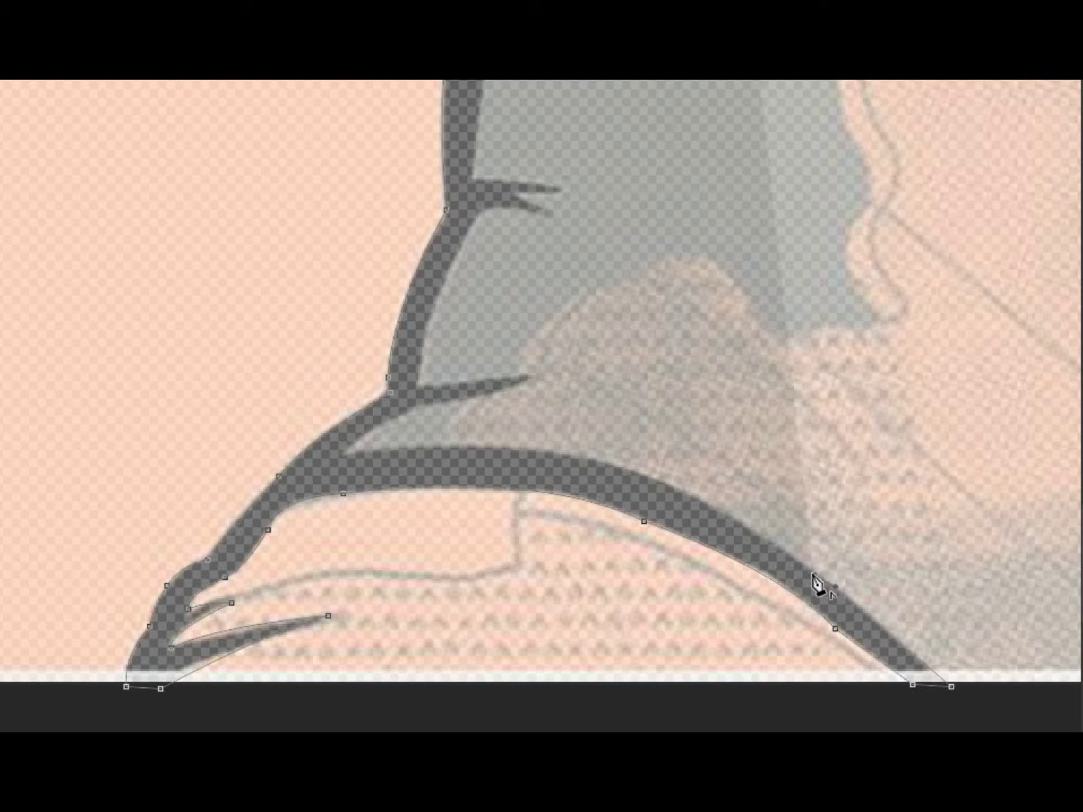
{"action": "left_click_drag", "start_coordinate": [649, 478], "coordinate": [586, 467]}
{"action": "mouse_move", "coordinate": [345, 455]}
{"action": "left_mouse_down"}
{"action": "mouse_move", "coordinate": [189, 493]}
{"action": "mouse_move", "coordinate": [170, 484]}
{"action": "left_mouse_up"}
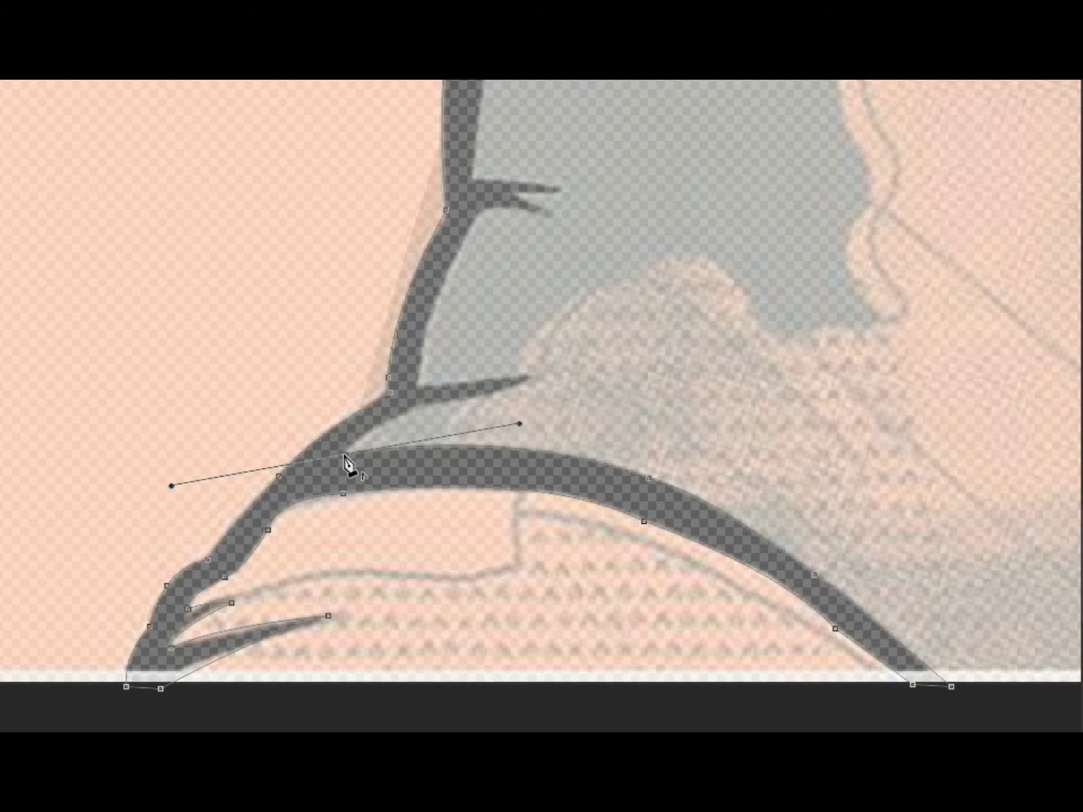
Add anchors along the branch toward the neck and shape the upper spike
{"action": "left_click", "coordinate": [345, 454], "text": "alt"}
{"action": "left_click", "coordinate": [412, 409]}
{"action": "left_click", "coordinate": [538, 376]}
{"action": "left_click", "coordinate": [476, 214]}
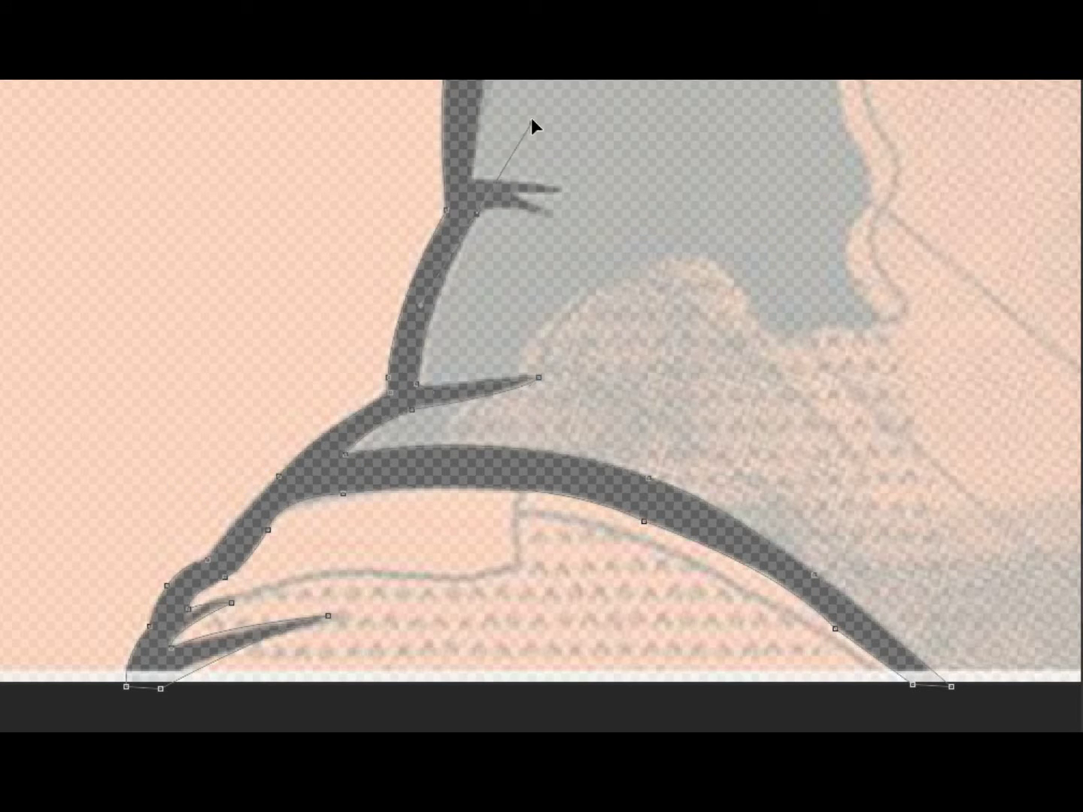
{"action": "left_click_drag", "start_coordinate": [552, 213], "coordinate": [606, 222]}
{"action": "left_click", "coordinate": [515, 197]}
{"action": "left_click", "coordinate": [566, 188]}
{"action": "left_click_drag", "start_coordinate": [471, 179], "coordinate": [498, 174]}
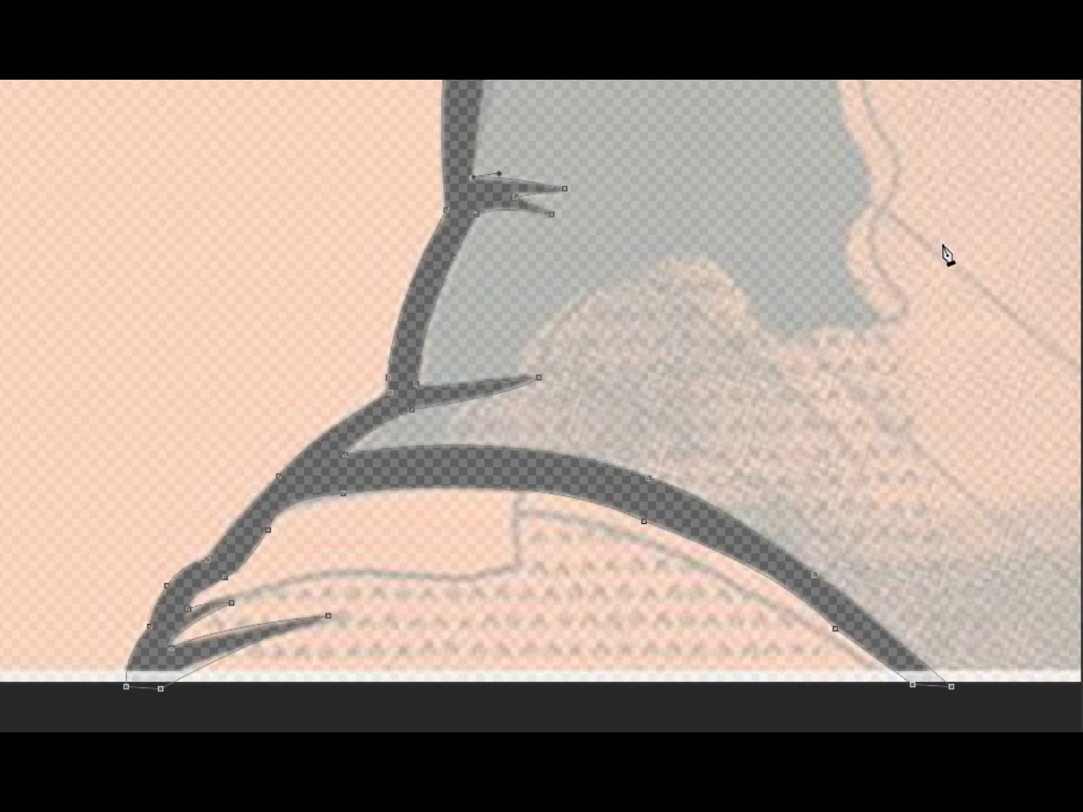
Shape the top spike to its tip and curve the outline up the back of the head
{"action": "scroll", "coordinate": [531, 416], "scroll_direction": "up", "scroll_amount": 5}
{"action": "left_click", "coordinate": [518, 349]}
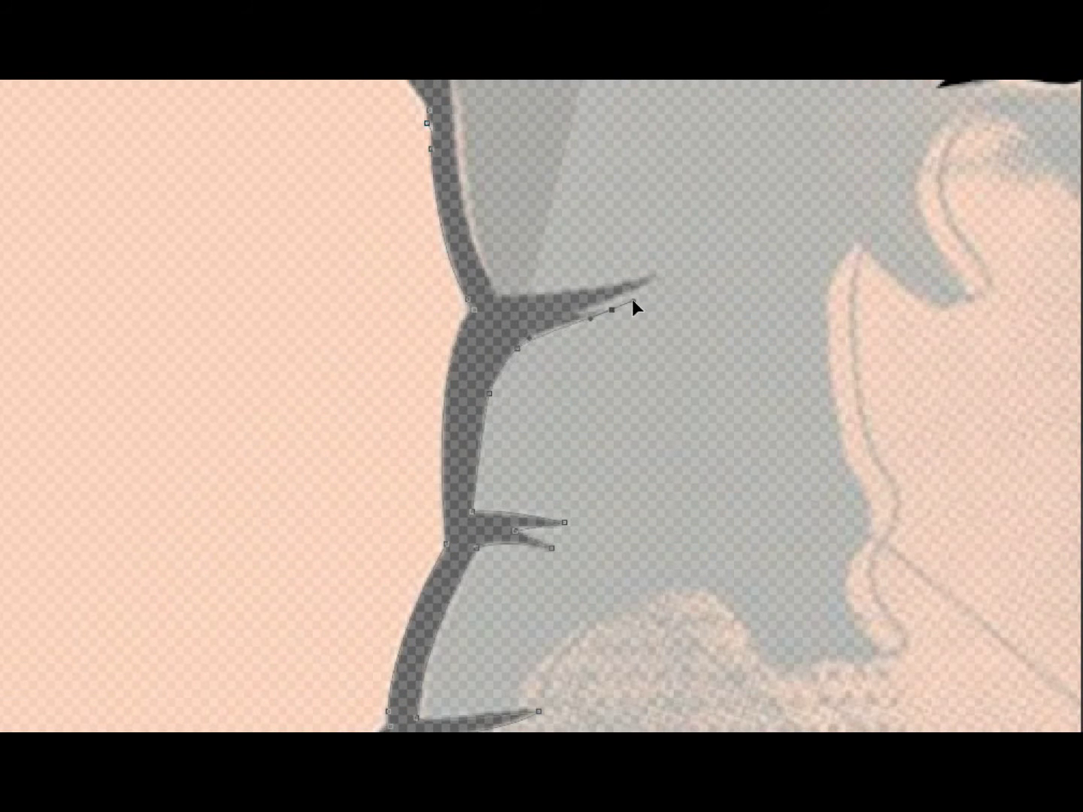
{"action": "left_click_drag", "start_coordinate": [632, 304], "coordinate": [578, 315]}
{"action": "left_click", "coordinate": [657, 271]}
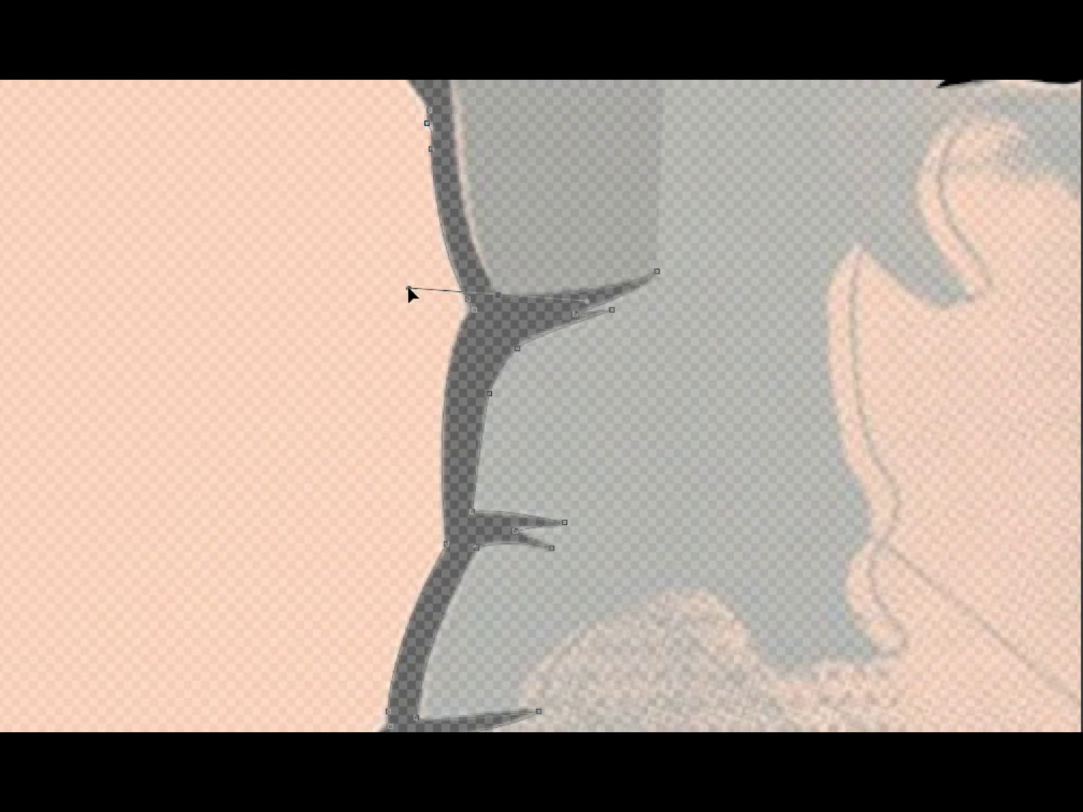
{"action": "scroll", "coordinate": [409, 294], "scroll_direction": "up", "scroll_amount": 4}
{"action": "scroll", "coordinate": [458, 360], "scroll_direction": "up", "scroll_amount": 1}
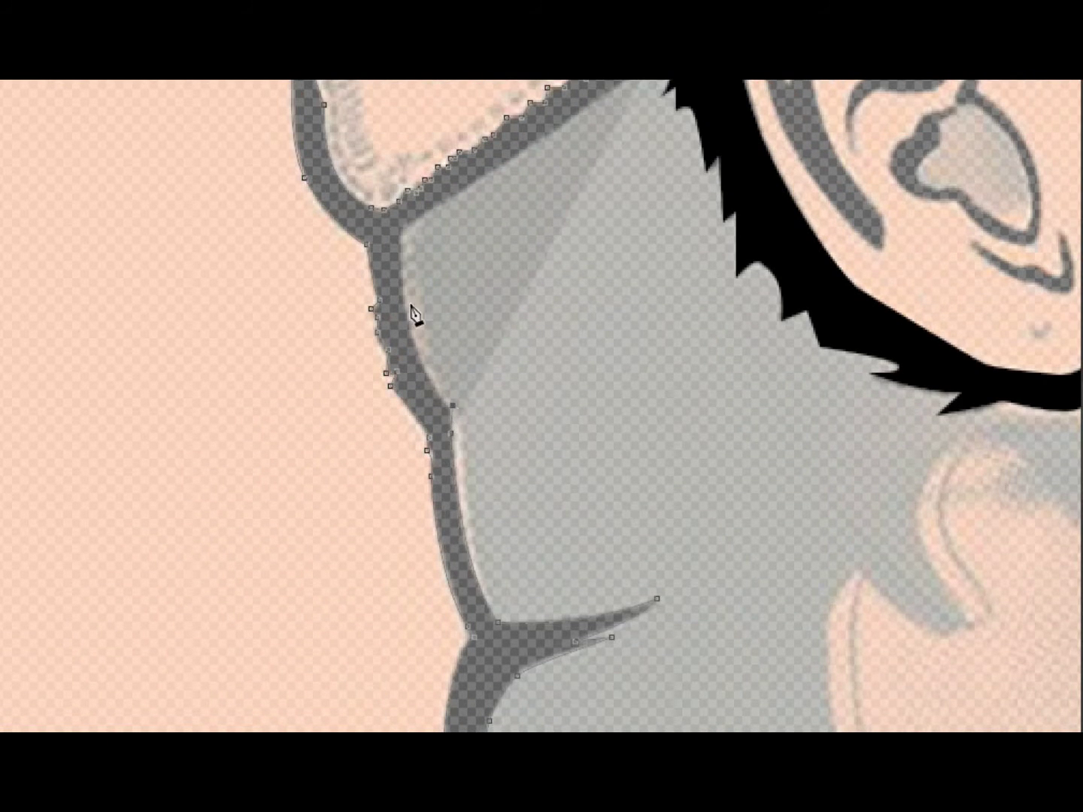
{"action": "scroll", "coordinate": [406, 226], "scroll_direction": "up", "scroll_amount": 2}
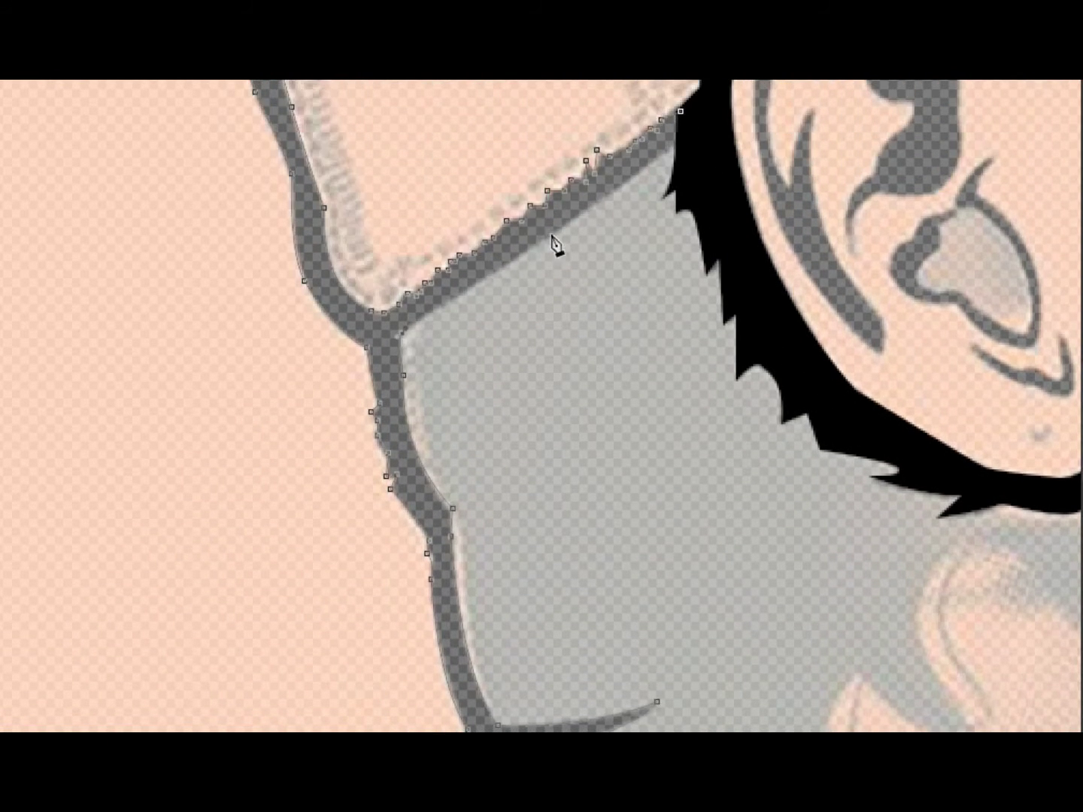
{"action": "left_click_drag", "start_coordinate": [551, 237], "coordinate": [583, 218]}
Finish the neck path, zoom into the hat, and trace the crown-to-band edge
{"action": "key", "text": "ctrl+0"}
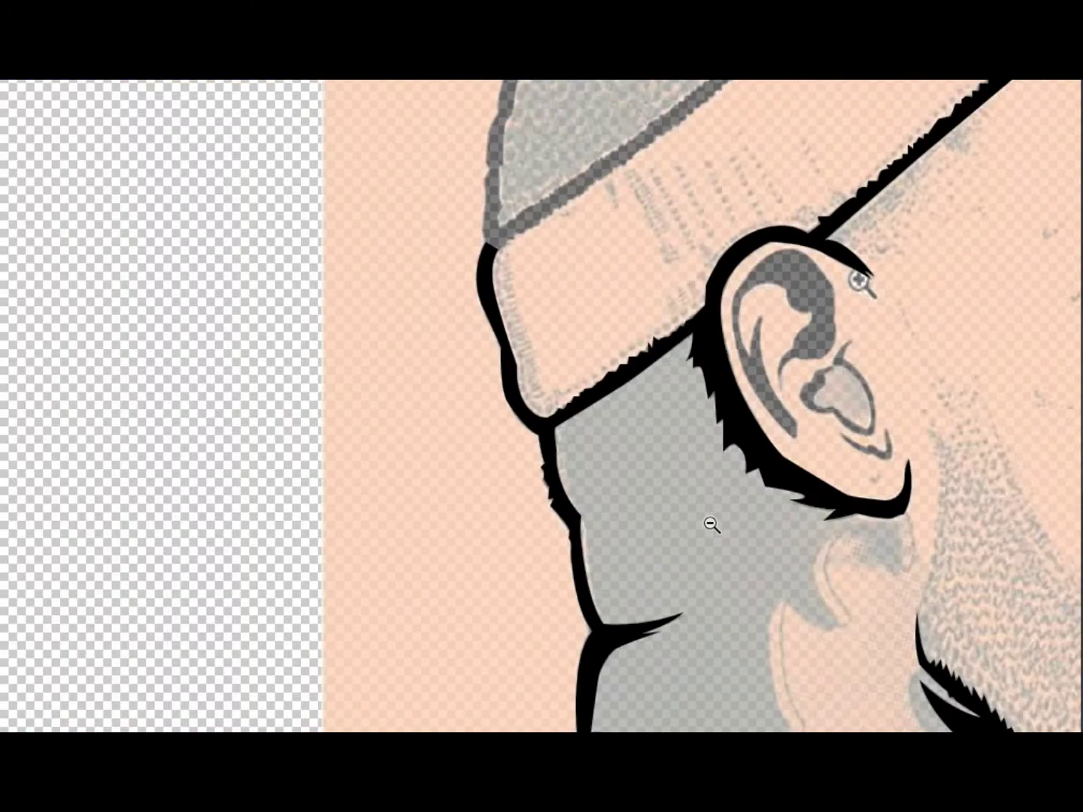
{"action": "left_click", "coordinate": [348, 296]}
{"action": "left_click", "coordinate": [362, 408]}
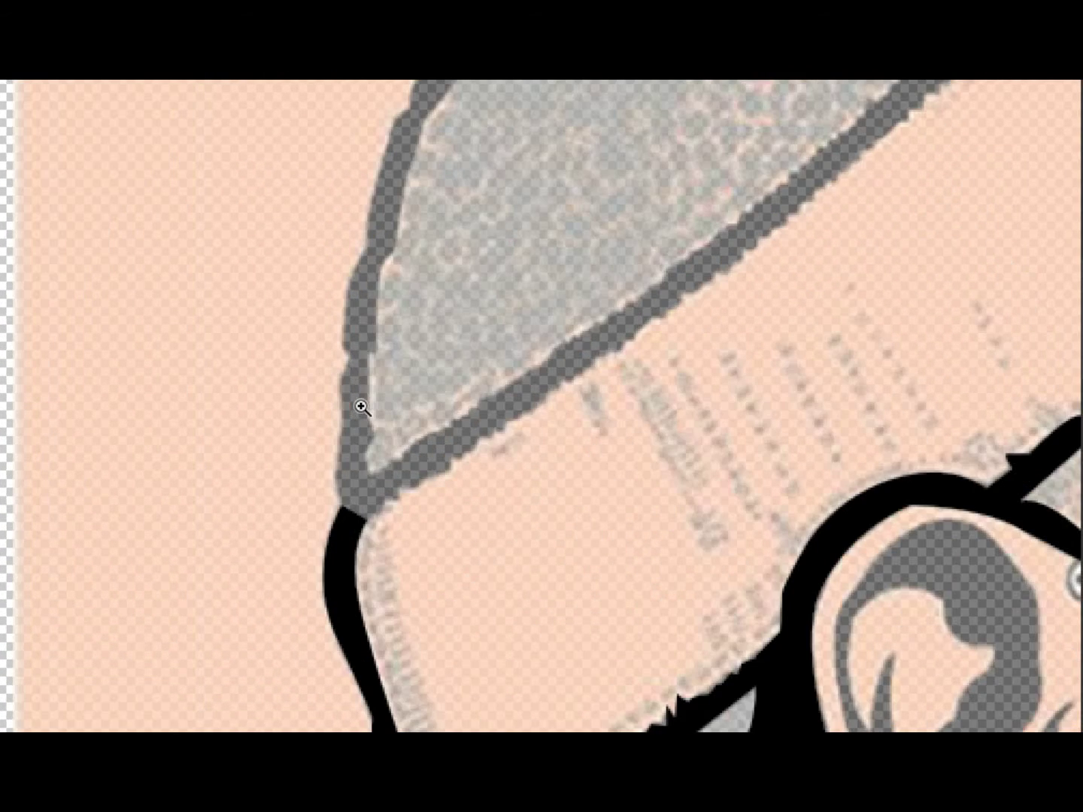
{"action": "mouse_move", "coordinate": [404, 461]}
{"action": "left_mouse_down"}
{"action": "mouse_move", "coordinate": [544, 379]}
{"action": "mouse_move", "coordinate": [657, 294]}
{"action": "left_mouse_up"}
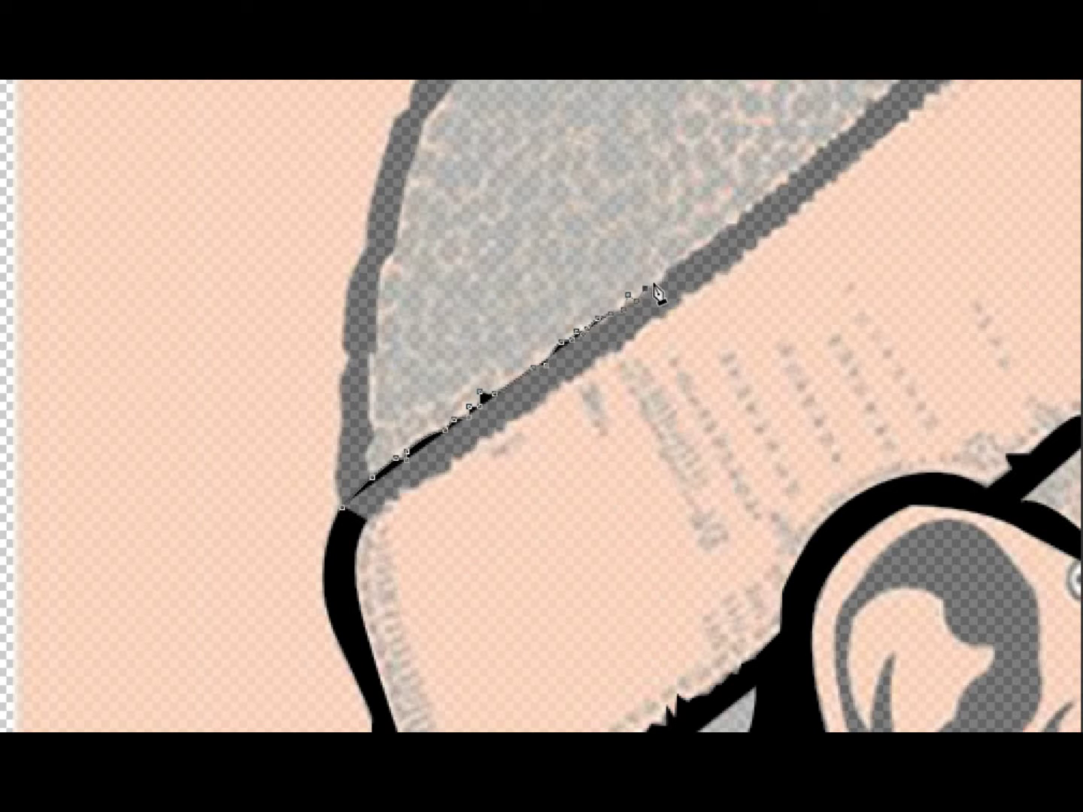
{"action": "left_click_drag", "start_coordinate": [704, 247], "coordinate": [895, 102]}
Continue along the crown's lower edge and close the jagged outline at its start
{"action": "scroll", "coordinate": [752, 703], "scroll_direction": "right", "scroll_amount": 5}
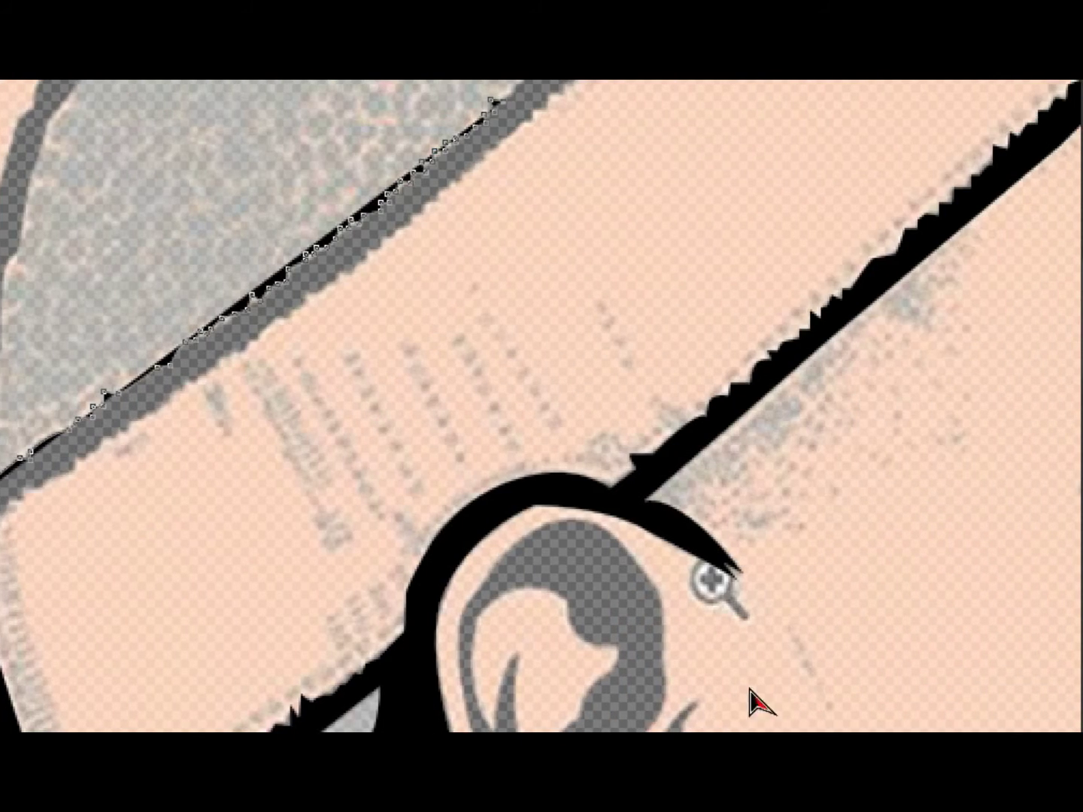
{"action": "scroll", "coordinate": [751, 690], "scroll_direction": "up", "scroll_amount": 5}
{"action": "mouse_move", "coordinate": [566, 427]}
{"action": "left_mouse_down"}
{"action": "mouse_move", "coordinate": [623, 360]}
{"action": "mouse_move", "coordinate": [768, 251]}
{"action": "mouse_move", "coordinate": [834, 181]}
{"action": "mouse_move", "coordinate": [939, 112]}
{"action": "left_mouse_up"}
{"action": "left_click", "coordinate": [938, 102]}
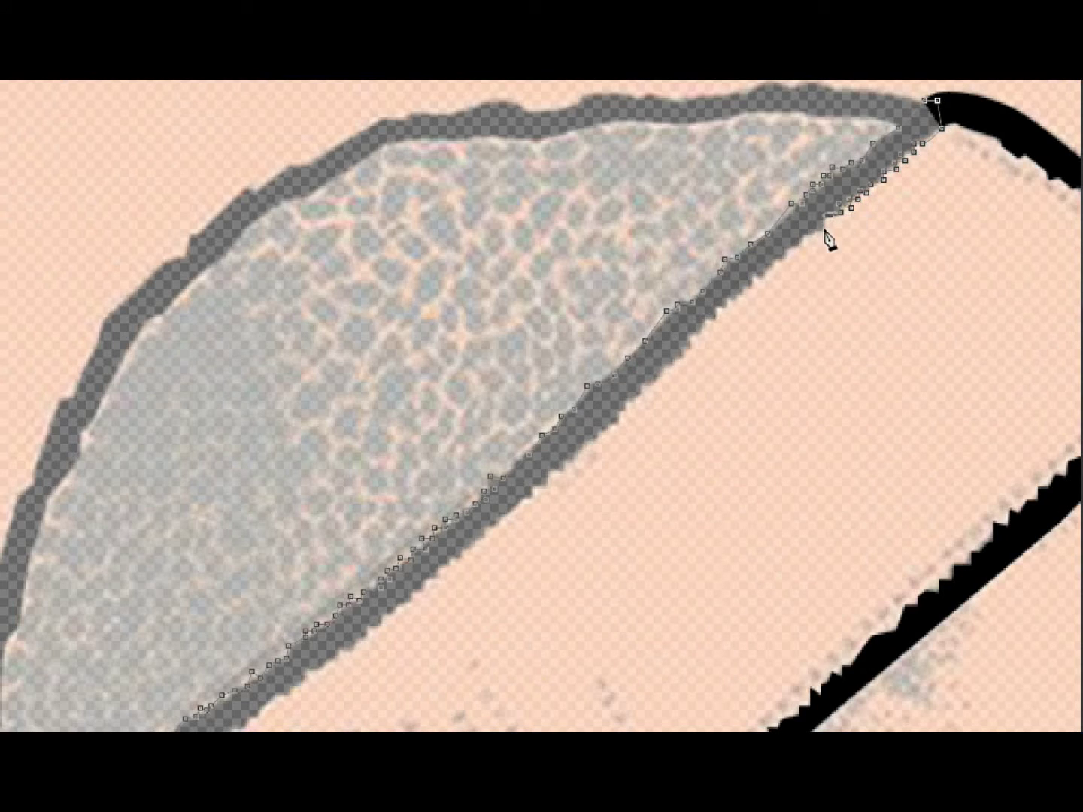
Begin a new path down the headband's upper edge along the grey region
{"action": "mouse_move", "coordinate": [812, 238]}
{"action": "left_mouse_down"}
{"action": "mouse_move", "coordinate": [744, 302]}
{"action": "mouse_move", "coordinate": [715, 309]}
{"action": "mouse_move", "coordinate": [675, 368]}
{"action": "left_mouse_up"}
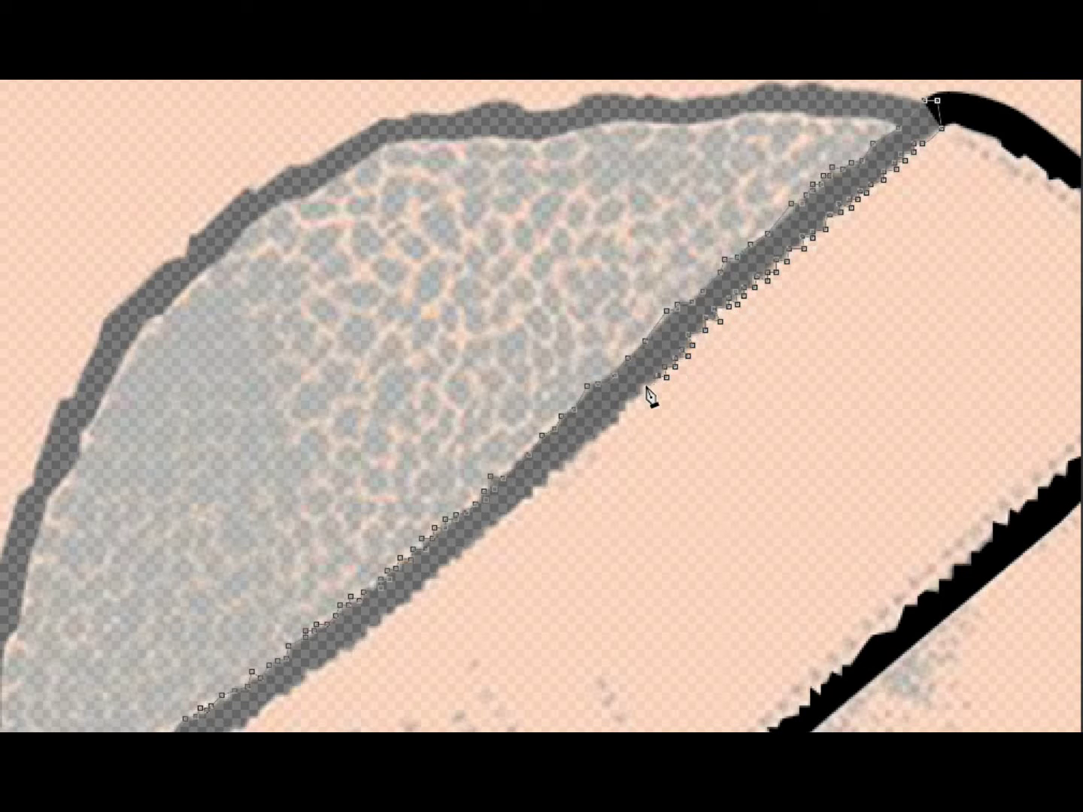
{"action": "left_click_drag", "start_coordinate": [551, 489], "coordinate": [504, 519]}
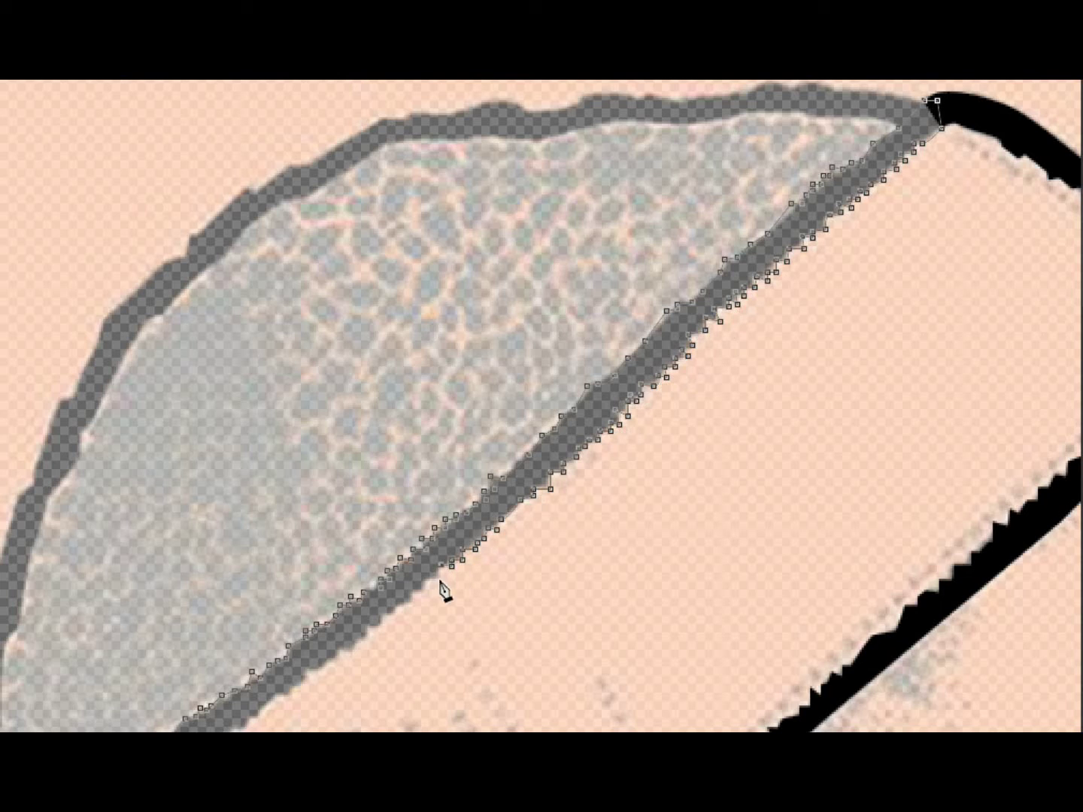
{"action": "left_click_drag", "start_coordinate": [368, 633], "coordinate": [337, 660]}
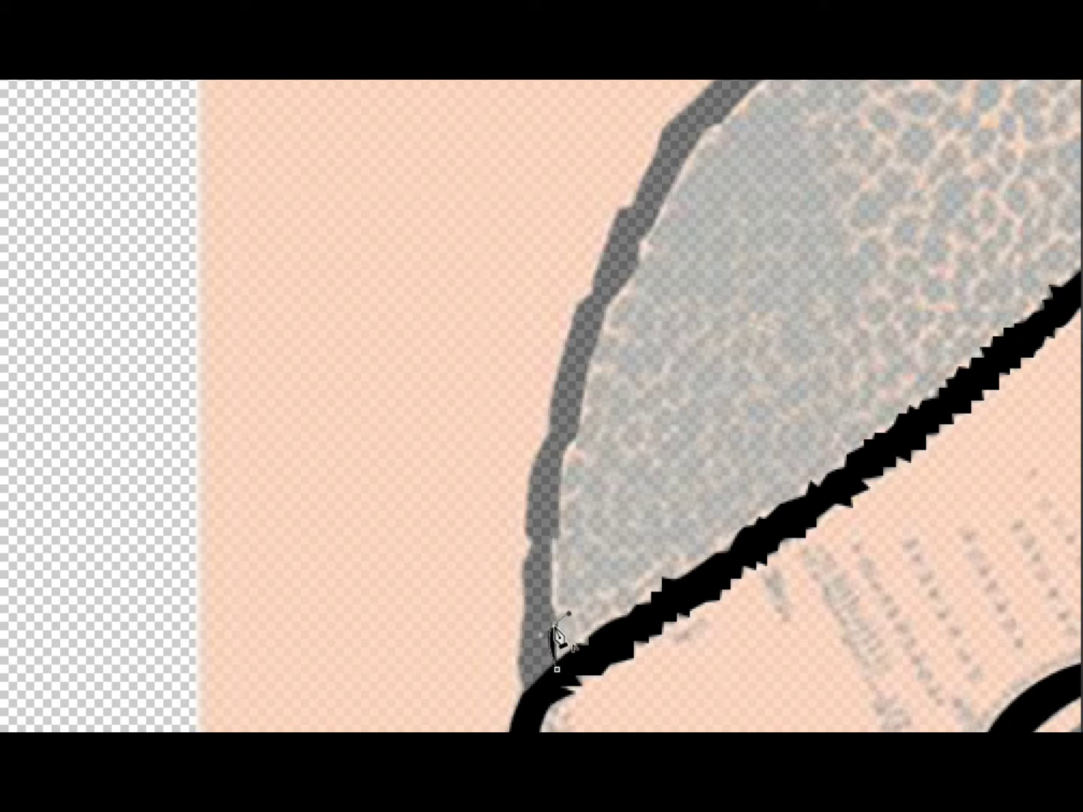
Trace the Pen outline up the skull's left side to the crown
{"action": "left_click", "coordinate": [562, 617]}
{"action": "left_click", "coordinate": [562, 539]}
{"action": "left_click", "coordinate": [564, 451]}
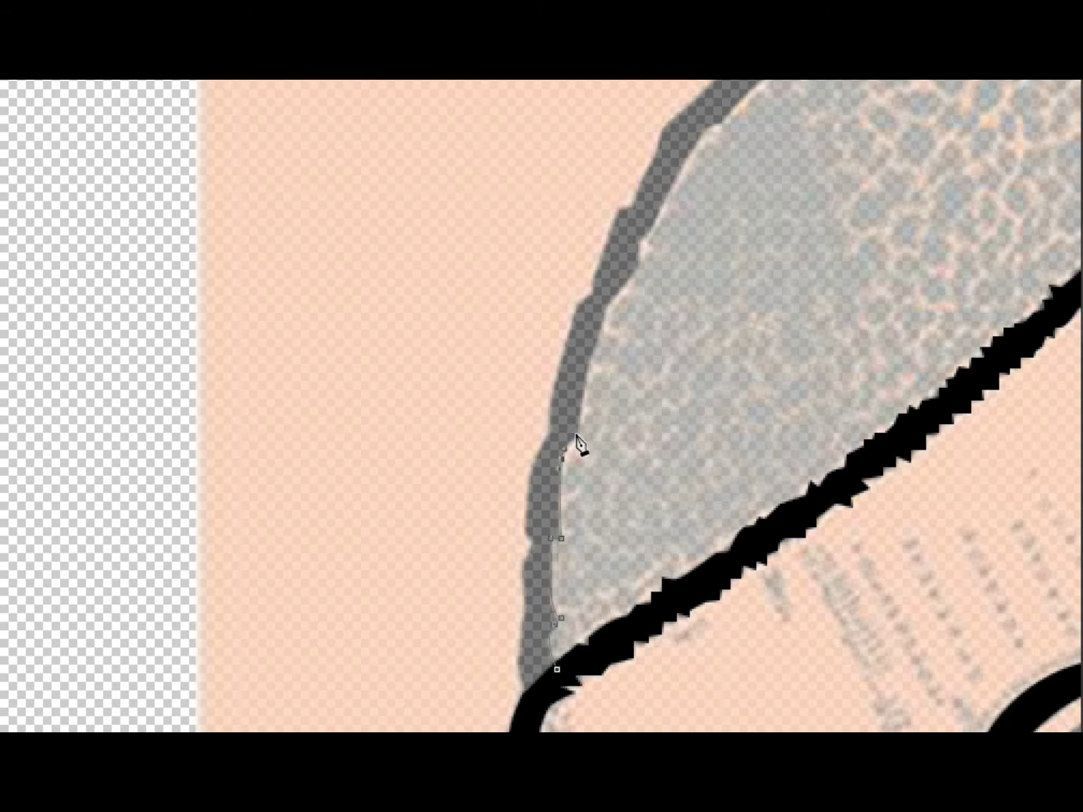
{"action": "left_click", "coordinate": [601, 340]}
{"action": "left_click", "coordinate": [639, 280]}
{"action": "left_click", "coordinate": [700, 146]}
{"action": "scroll", "coordinate": [742, 324], "scroll_direction": "up", "scroll_amount": 3}
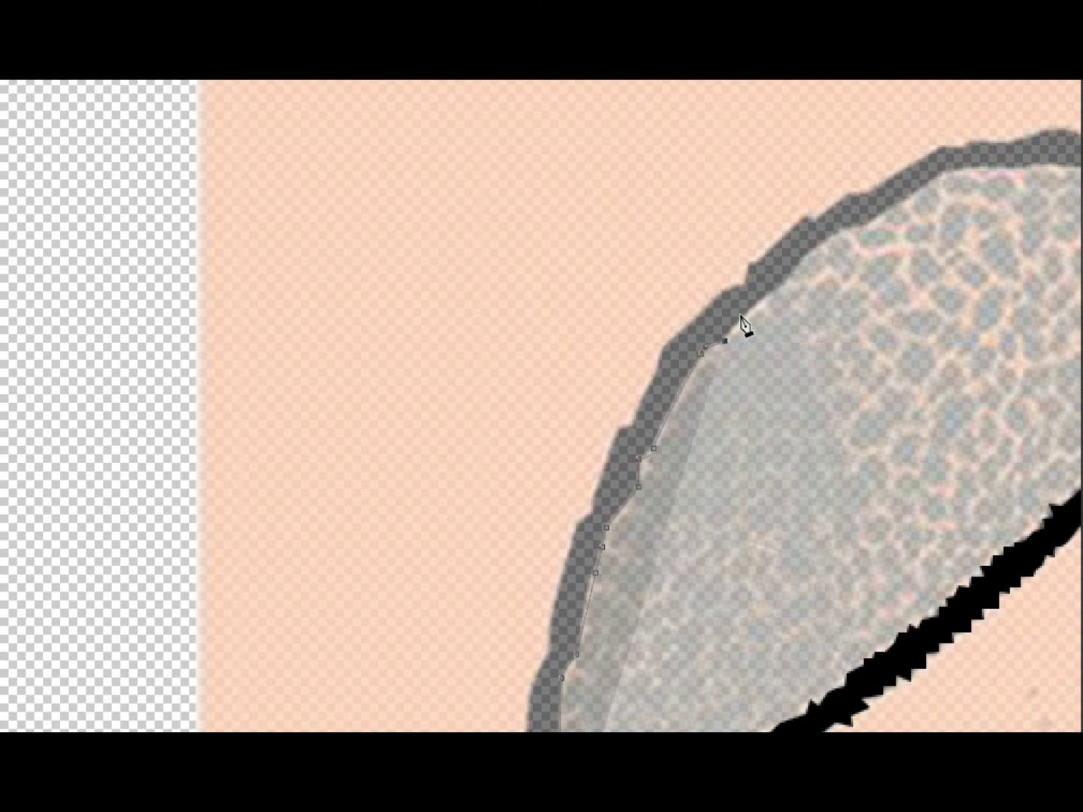
Continue the outline across the skull's upper curve toward the headband's top corner
{"action": "left_click", "coordinate": [824, 241]}
{"action": "left_click", "coordinate": [870, 226]}
{"action": "left_click", "coordinate": [944, 173]}
{"action": "left_click", "coordinate": [1025, 167]}
{"action": "scroll", "coordinate": [1026, 178], "scroll_direction": "right", "scroll_amount": 5}
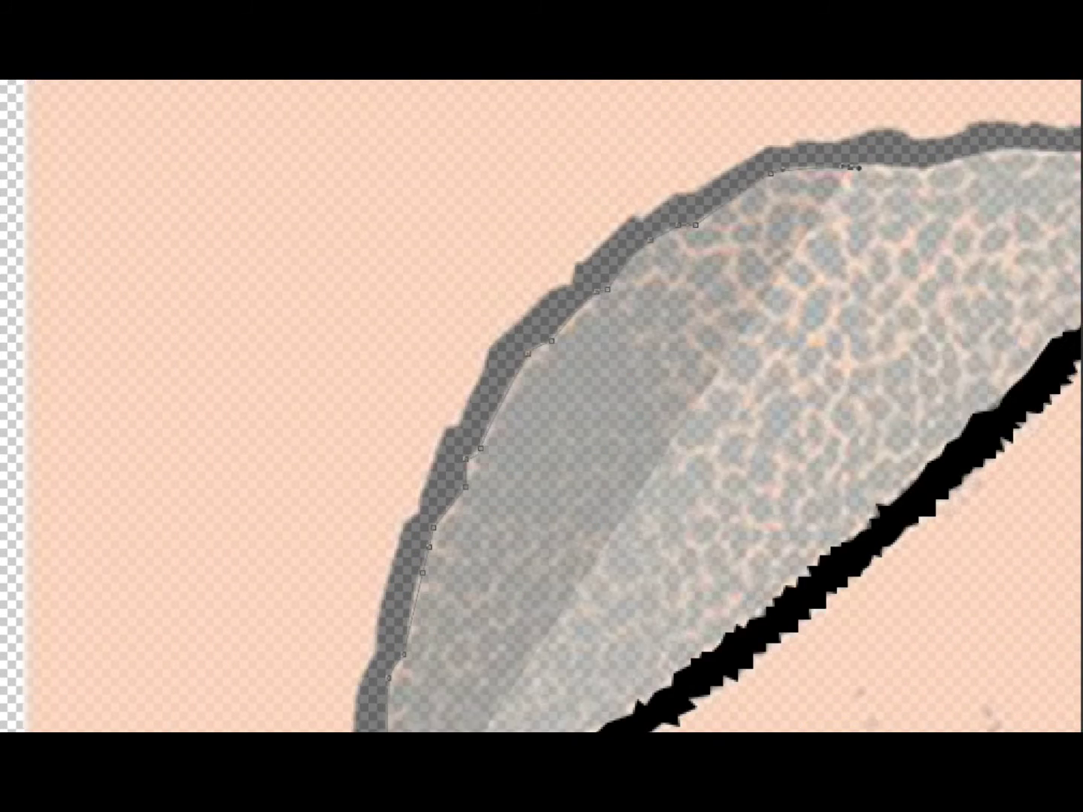
{"action": "left_click", "coordinate": [785, 172]}
{"action": "left_click", "coordinate": [873, 149]}
{"action": "left_click", "coordinate": [932, 152]}
{"action": "left_click", "coordinate": [979, 143]}
{"action": "left_click", "coordinate": [1056, 141]}
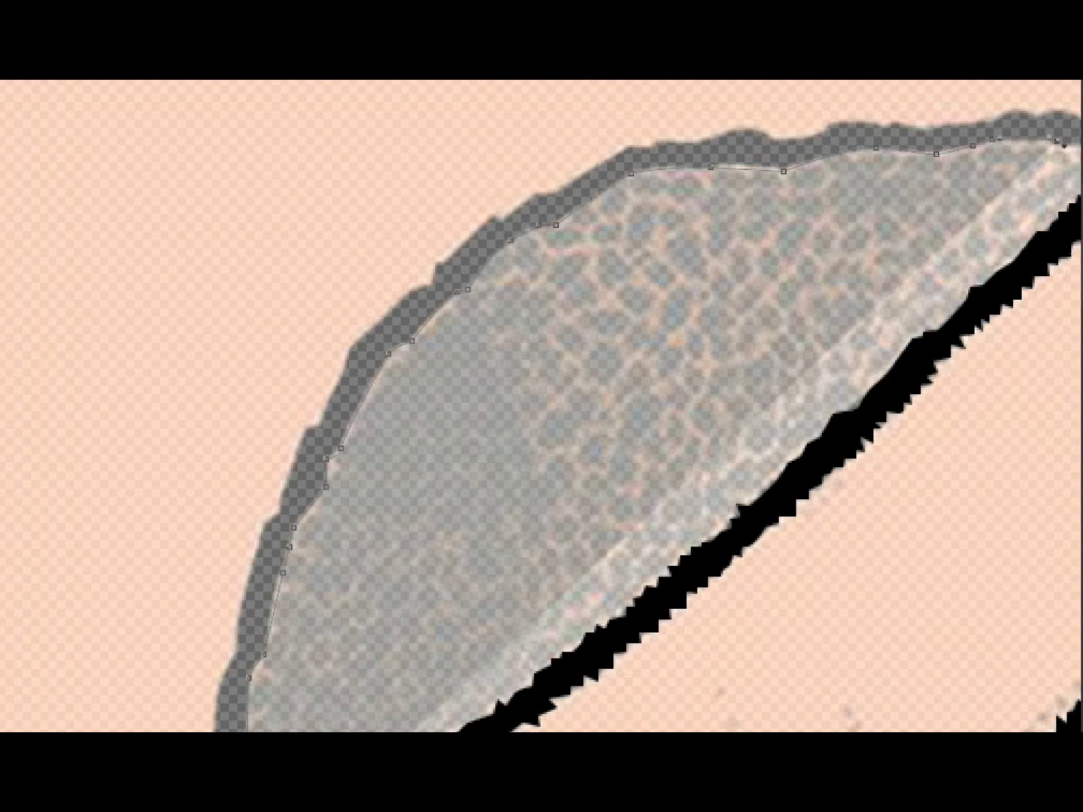
Anchor at the headband corner and curve the outline leftward along the bumpy skull top
{"action": "scroll", "coordinate": [1056, 152], "scroll_direction": "right", "scroll_amount": 8}
{"action": "left_click", "coordinate": [656, 160]}
{"action": "left_click", "coordinate": [680, 137]}
{"action": "left_click_drag", "start_coordinate": [592, 123], "coordinate": [546, 138]}
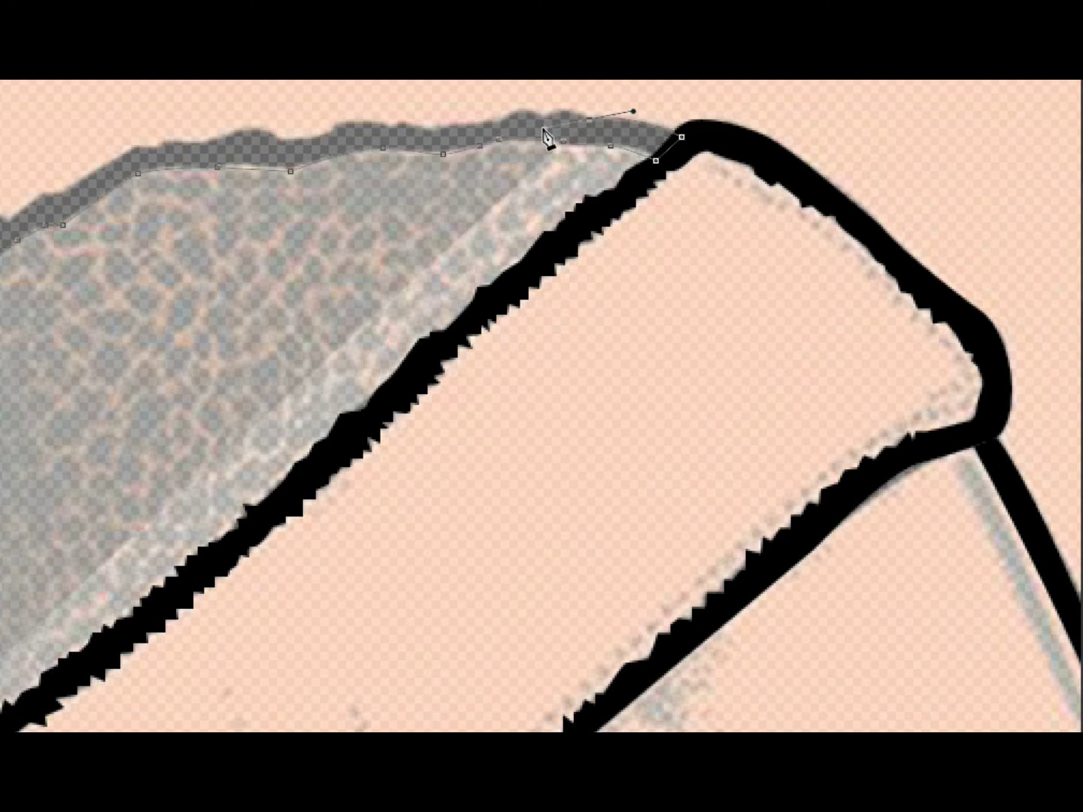
{"action": "left_click", "coordinate": [544, 115]}
{"action": "left_click", "coordinate": [499, 120]}
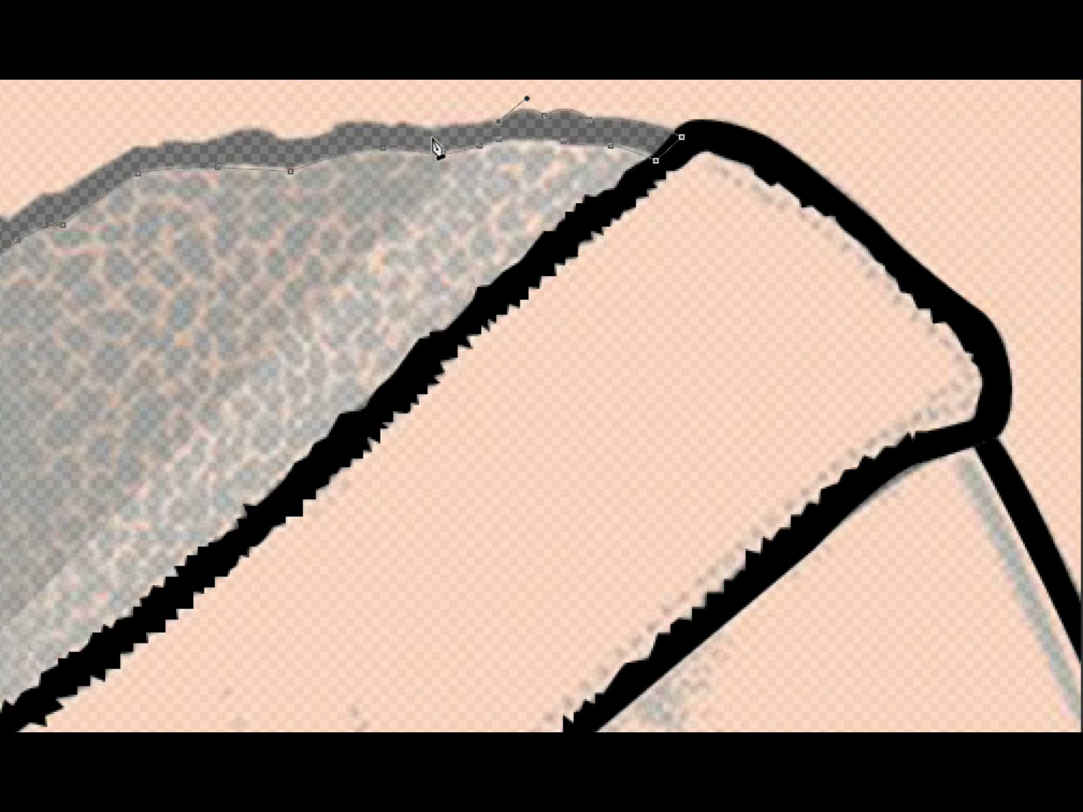
{"action": "left_click", "coordinate": [435, 130]}
{"action": "left_click", "coordinate": [400, 122]}
{"action": "left_click_drag", "start_coordinate": [345, 119], "coordinate": [333, 127]}
Carry the outline around the back of the head and start down its left side
{"action": "left_click", "coordinate": [282, 139]}
{"action": "left_click", "coordinate": [223, 134]}
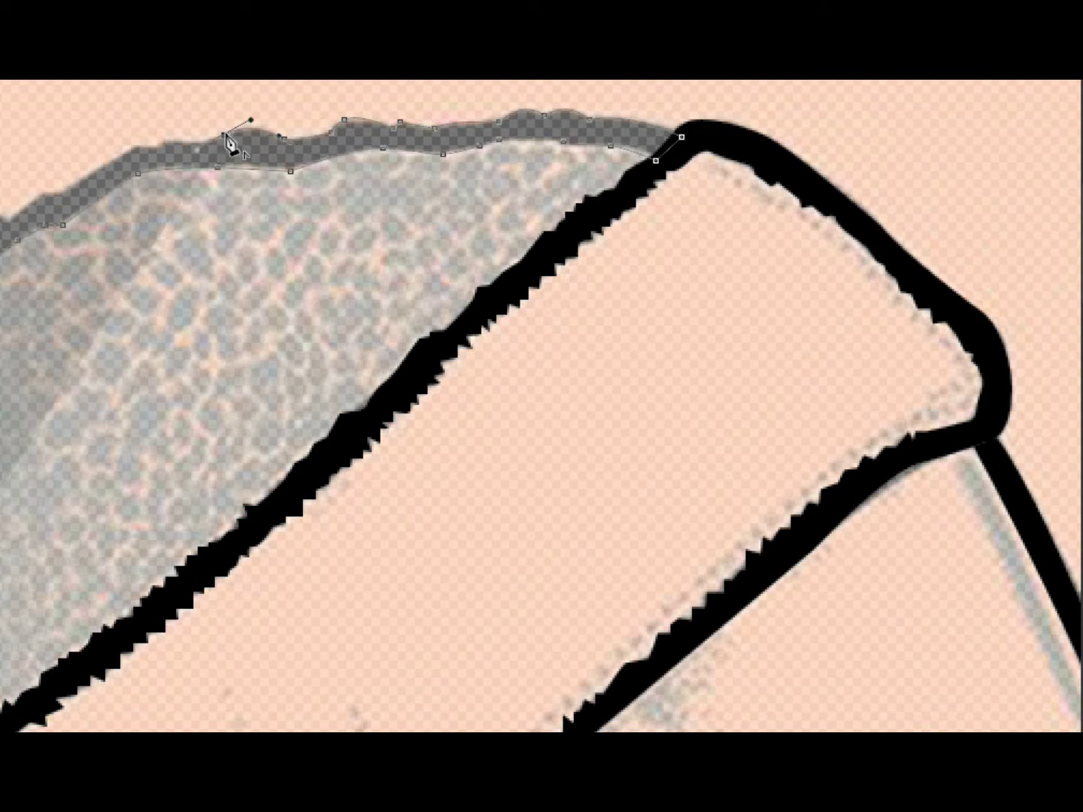
{"action": "left_click", "coordinate": [165, 138]}
{"action": "left_click_drag", "start_coordinate": [140, 141], "coordinate": [129, 149]}
{"action": "left_click", "coordinate": [92, 173]}
{"action": "left_click", "coordinate": [42, 191]}
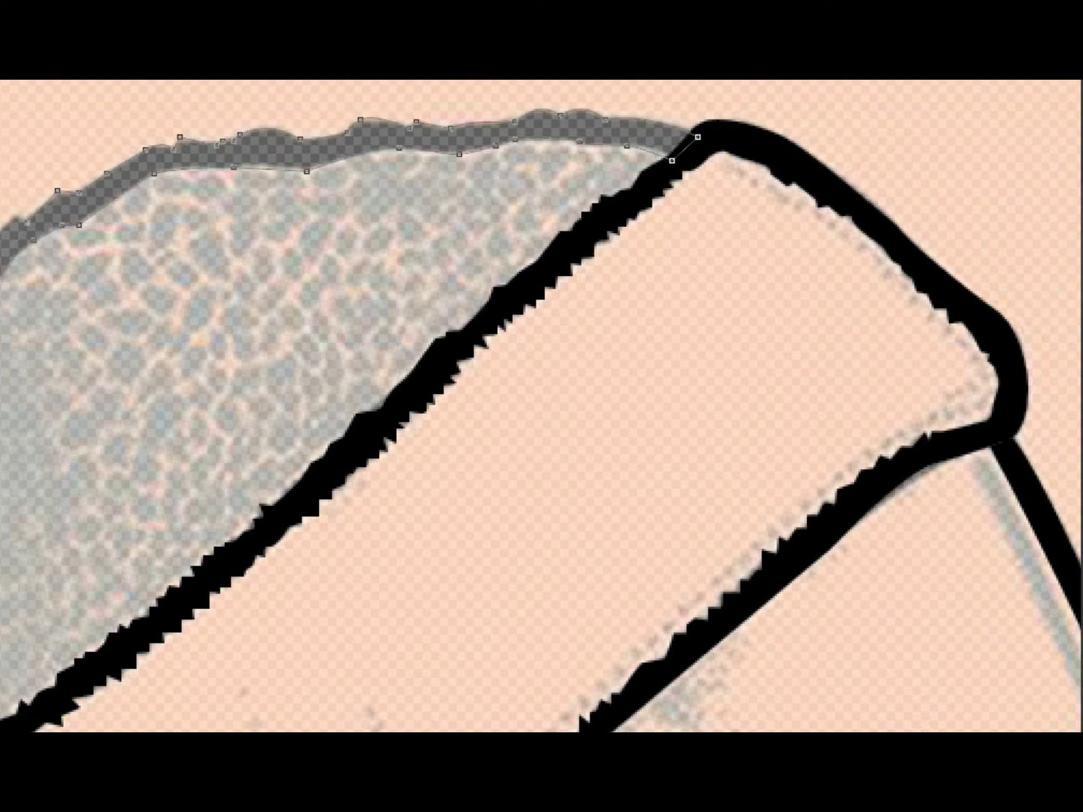
{"action": "scroll", "coordinate": [76, 196], "scroll_direction": "left", "scroll_amount": 10}
{"action": "left_click", "coordinate": [463, 213]}
{"action": "left_click_drag", "start_coordinate": [397, 261], "coordinate": [384, 285]}
Trace down the back of the head, join the headband, and finish the path
{"action": "left_click", "coordinate": [315, 349]}
{"action": "left_click", "coordinate": [272, 432]}
{"action": "left_click", "coordinate": [246, 502]}
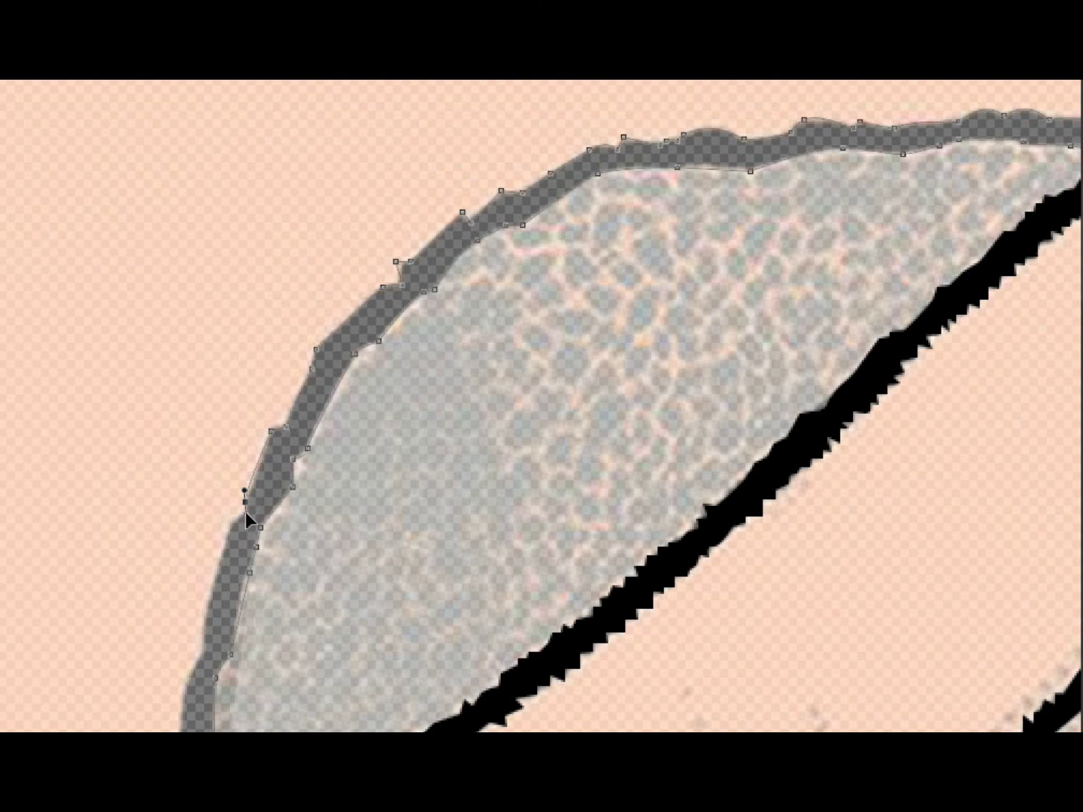
{"action": "left_click", "coordinate": [230, 527]}
{"action": "left_click", "coordinate": [205, 643]}
{"action": "mouse_move", "coordinate": [189, 675]}
{"action": "left_mouse_down"}
{"action": "mouse_move", "coordinate": [180, 704]}
{"action": "mouse_move", "coordinate": [203, 694]}
{"action": "left_mouse_up"}
{"action": "scroll", "coordinate": [1075, 373], "scroll_direction": "down", "scroll_amount": 5}
{"action": "left_click", "coordinate": [181, 514]}
{"action": "left_click", "coordinate": [179, 576]}
{"action": "left_click", "coordinate": [174, 626]}
{"action": "key", "text": "Return"}
Zoom into the ear and begin the black shape of the ear's inner fold
{"action": "scroll", "coordinate": [653, 512], "scroll_direction": "down", "scroll_amount": 5, "text": "alt"}
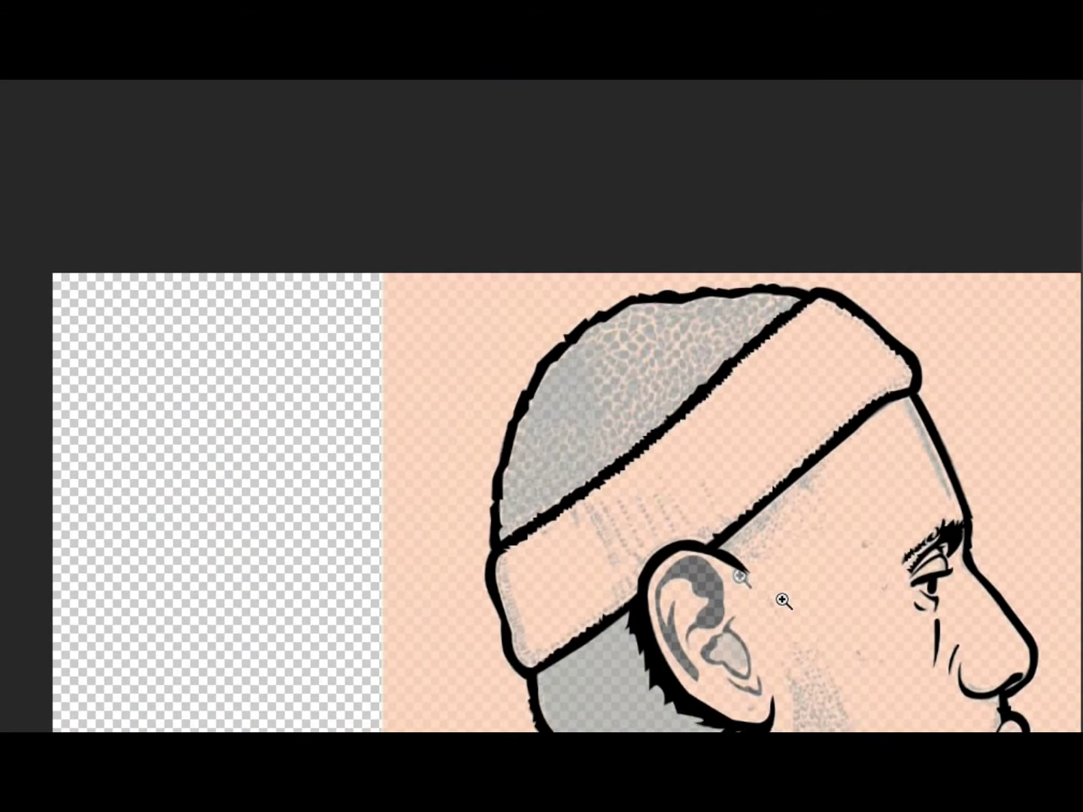
{"action": "left_click", "coordinate": [686, 466]}
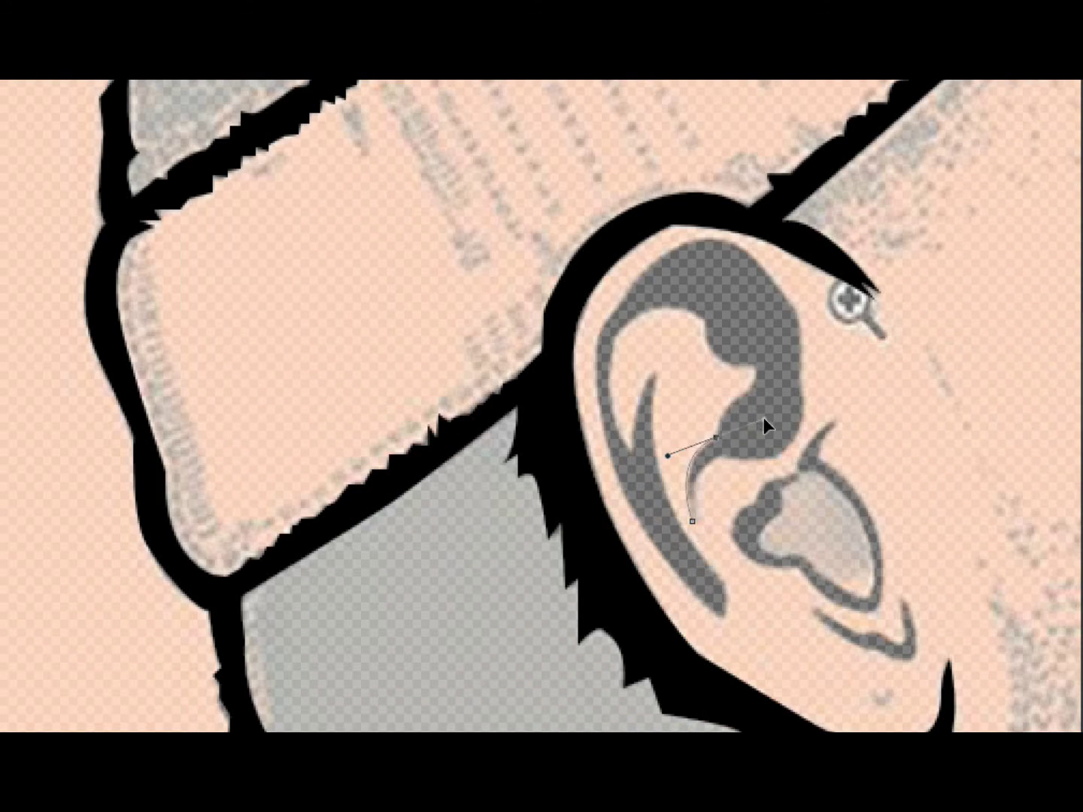
{"action": "left_click", "coordinate": [741, 393]}
{"action": "left_click", "coordinate": [755, 366]}
{"action": "left_click_drag", "start_coordinate": [706, 322], "coordinate": [708, 325]}
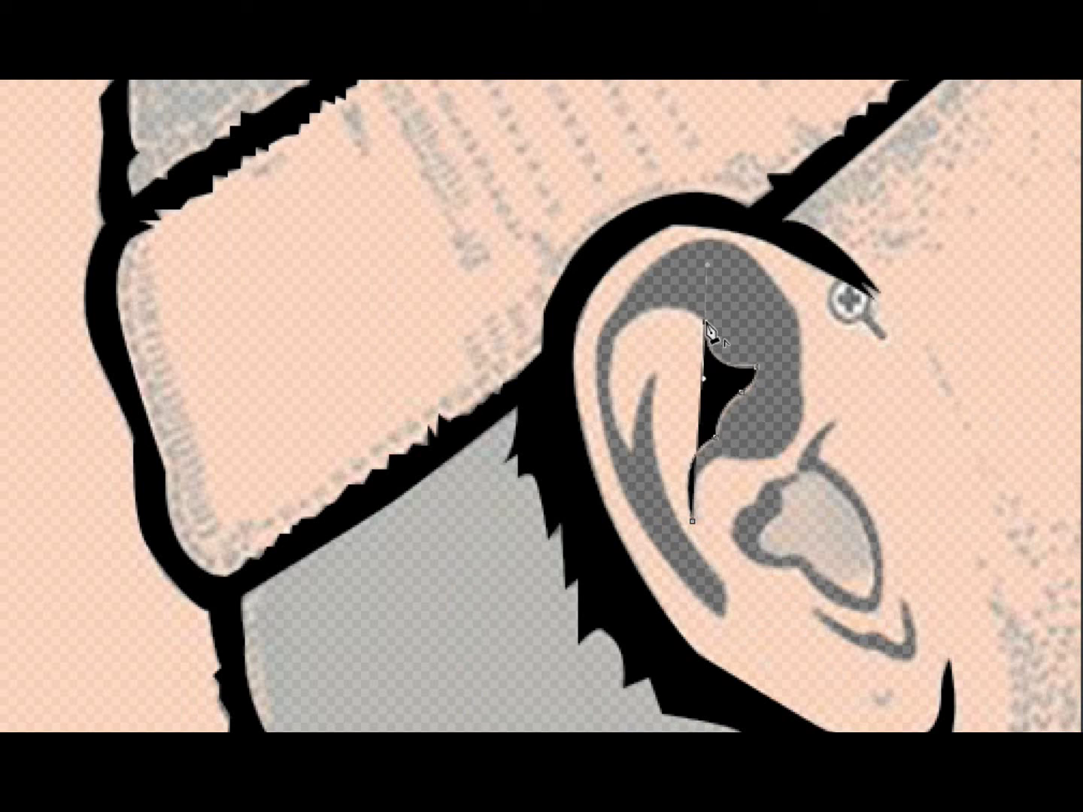
{"action": "left_click_drag", "start_coordinate": [632, 453], "coordinate": [667, 492]}
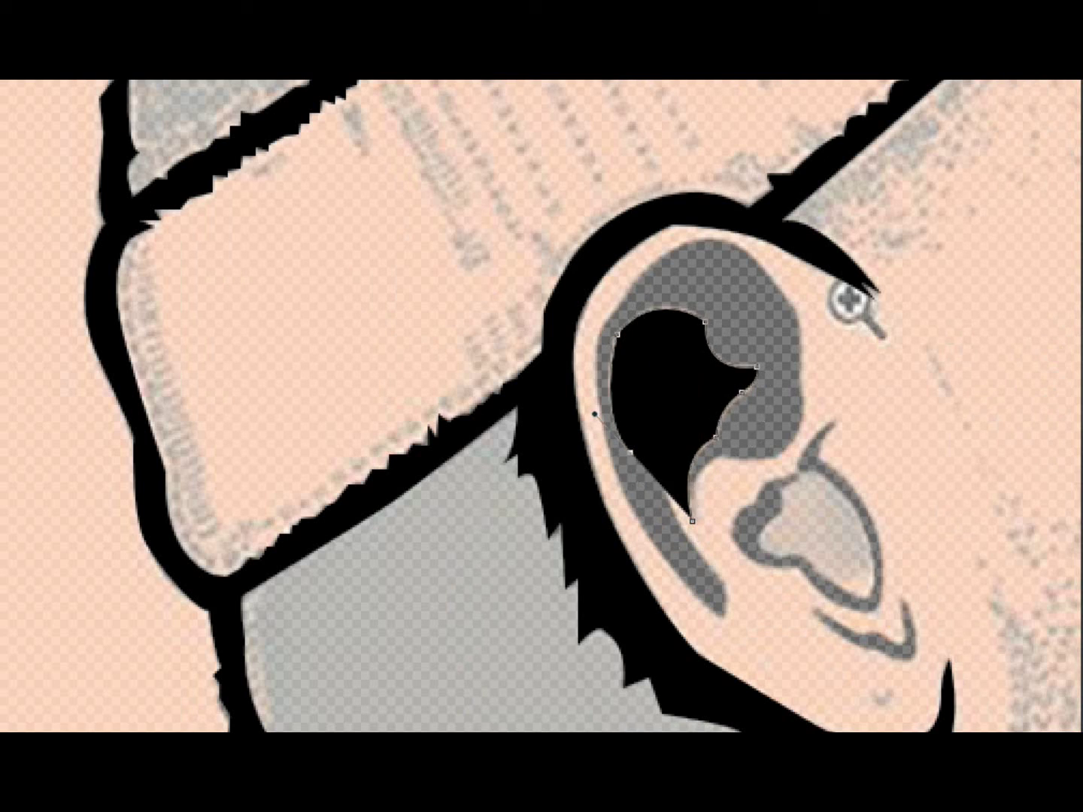
{"action": "left_click_drag", "start_coordinate": [653, 373], "coordinate": [679, 358]}
{"action": "left_click_drag", "start_coordinate": [669, 499], "coordinate": [731, 583]}
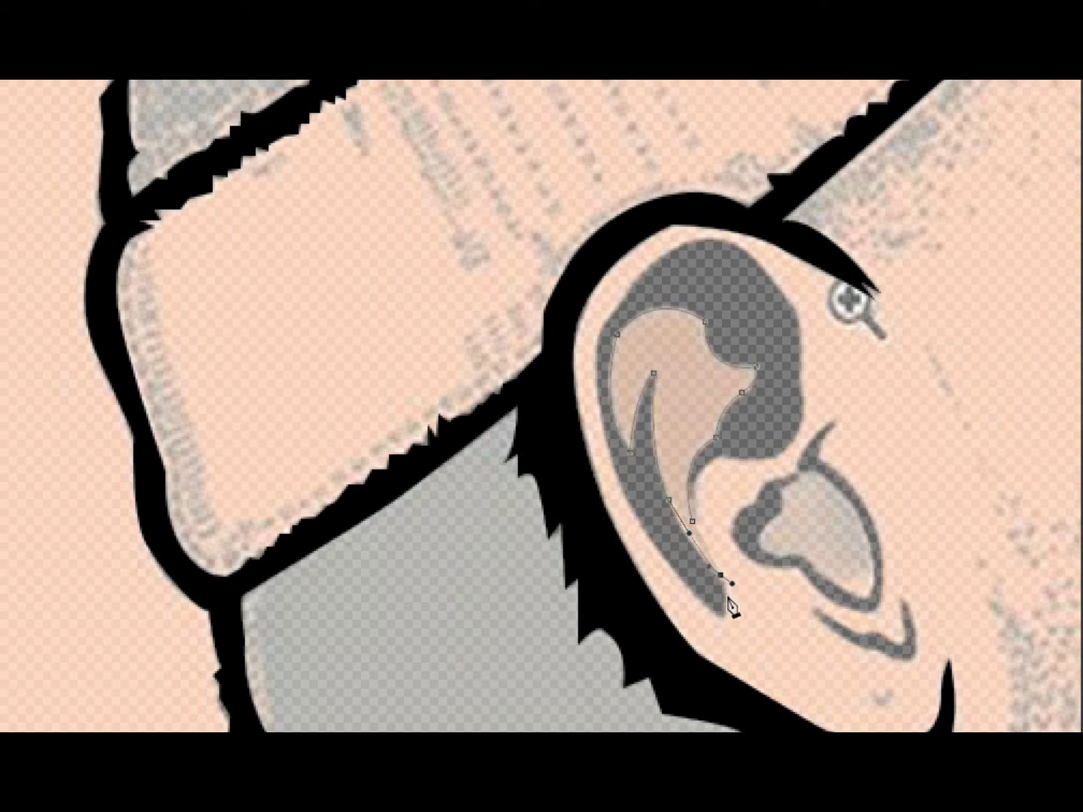
{"action": "left_click", "coordinate": [724, 623]}
Trace the fold around the ear's inner ridge and upper rim, closing the shape
{"action": "left_click", "coordinate": [604, 437]}
{"action": "left_click_drag", "start_coordinate": [607, 322], "coordinate": [631, 299]}
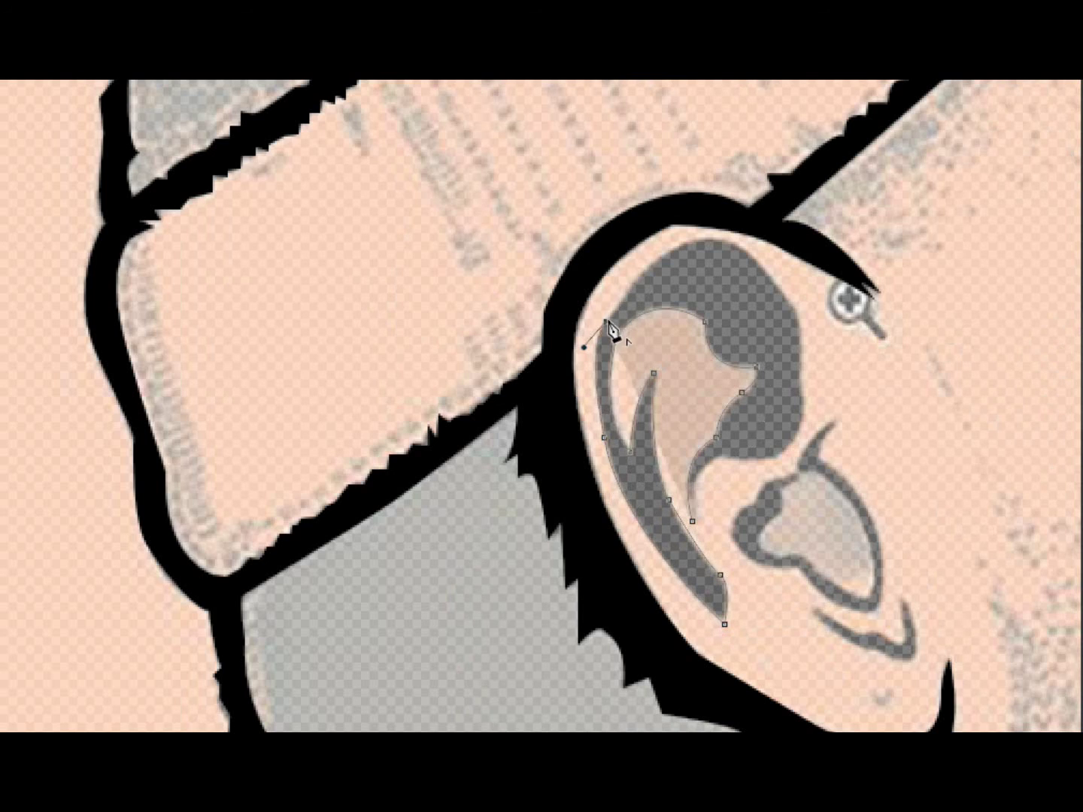
{"action": "left_click", "coordinate": [617, 334]}
{"action": "left_click", "coordinate": [644, 273]}
{"action": "left_click", "coordinate": [729, 242]}
{"action": "mouse_move", "coordinate": [794, 308]}
{"action": "left_mouse_down"}
{"action": "mouse_move", "coordinate": [822, 362]}
{"action": "mouse_move", "coordinate": [803, 373]}
{"action": "left_mouse_up"}
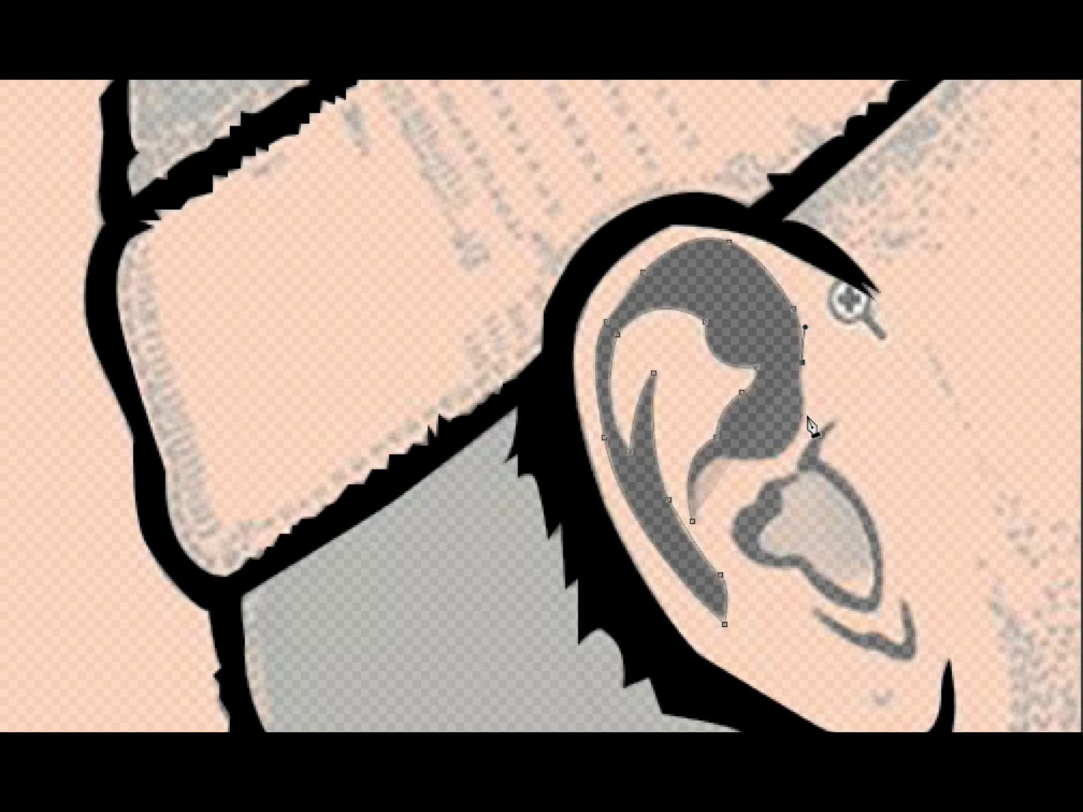
{"action": "left_click", "coordinate": [806, 405]}
{"action": "left_click", "coordinate": [722, 458]}
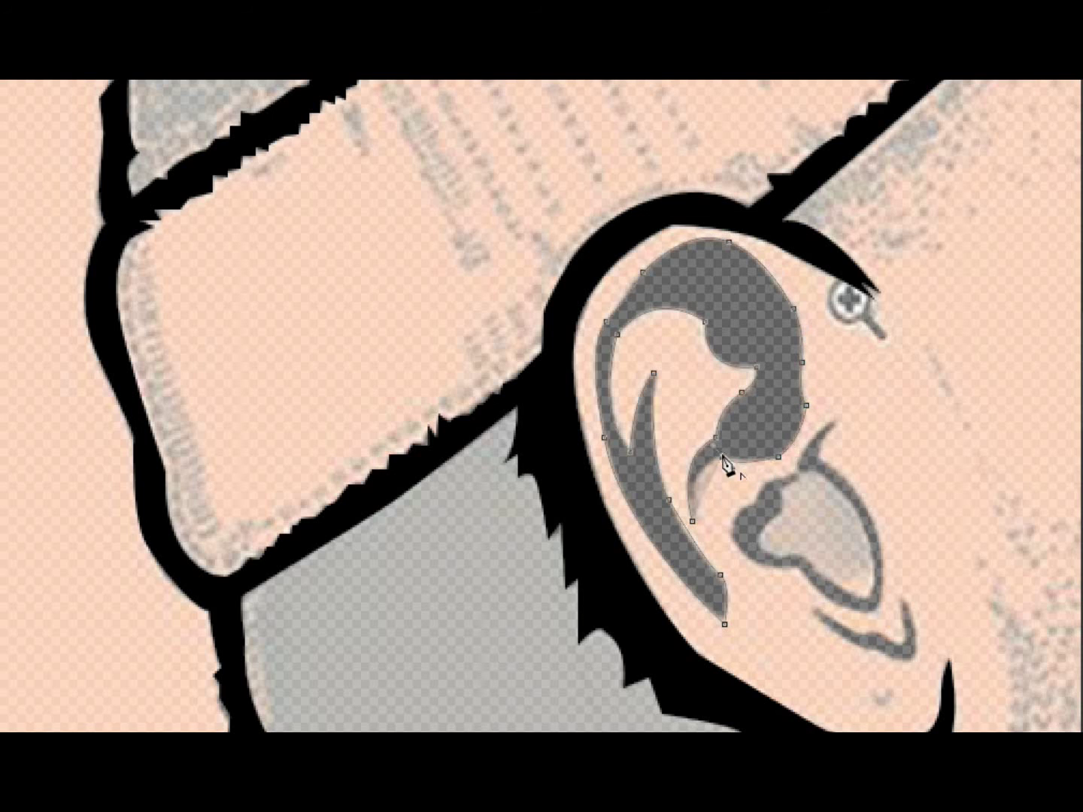
{"action": "left_click", "coordinate": [724, 623]}
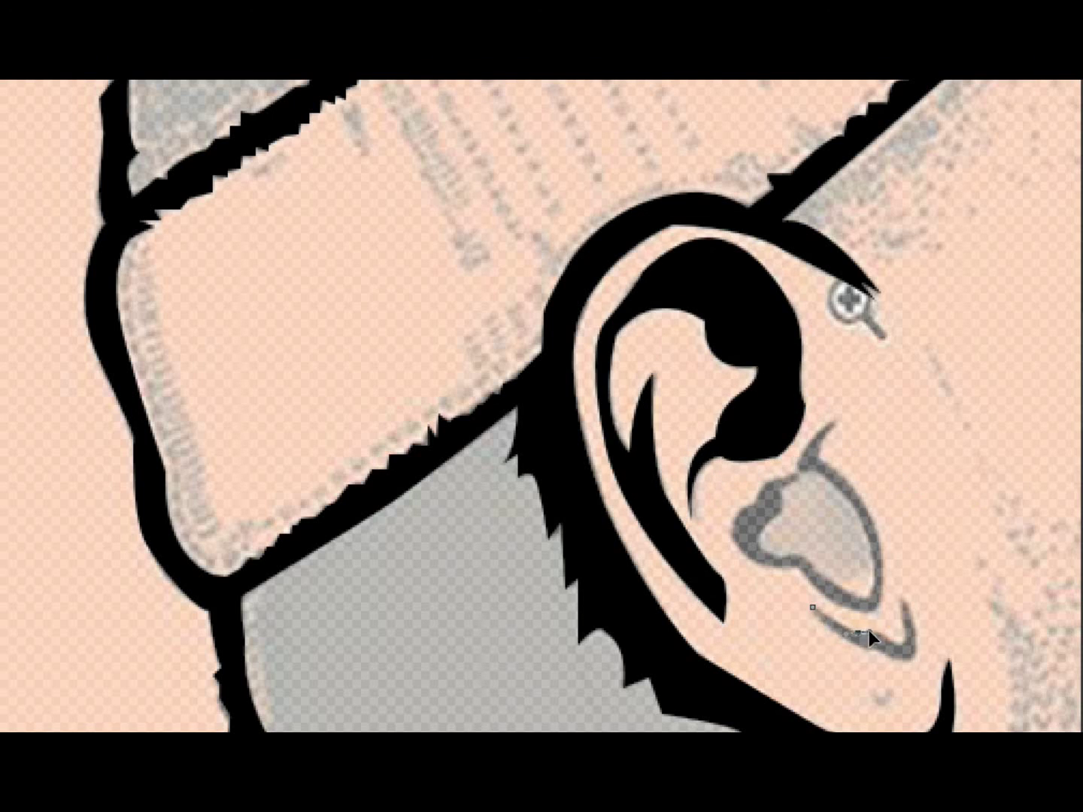
Draw the closed black crescent at the bottom of the ear
{"action": "left_click", "coordinate": [903, 640]}
{"action": "left_click", "coordinate": [902, 595]}
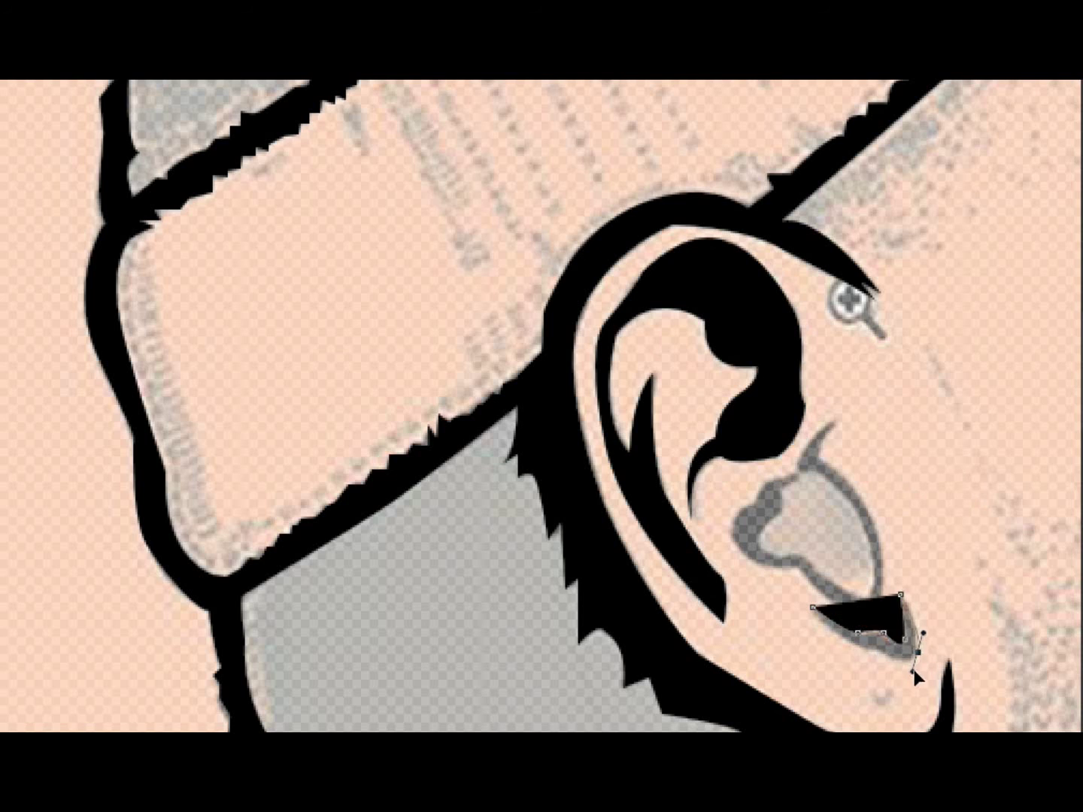
{"action": "left_click_drag", "start_coordinate": [912, 671], "coordinate": [903, 664]}
{"action": "left_click_drag", "start_coordinate": [812, 608], "coordinate": [788, 560]}
{"action": "key", "text": "Return"}
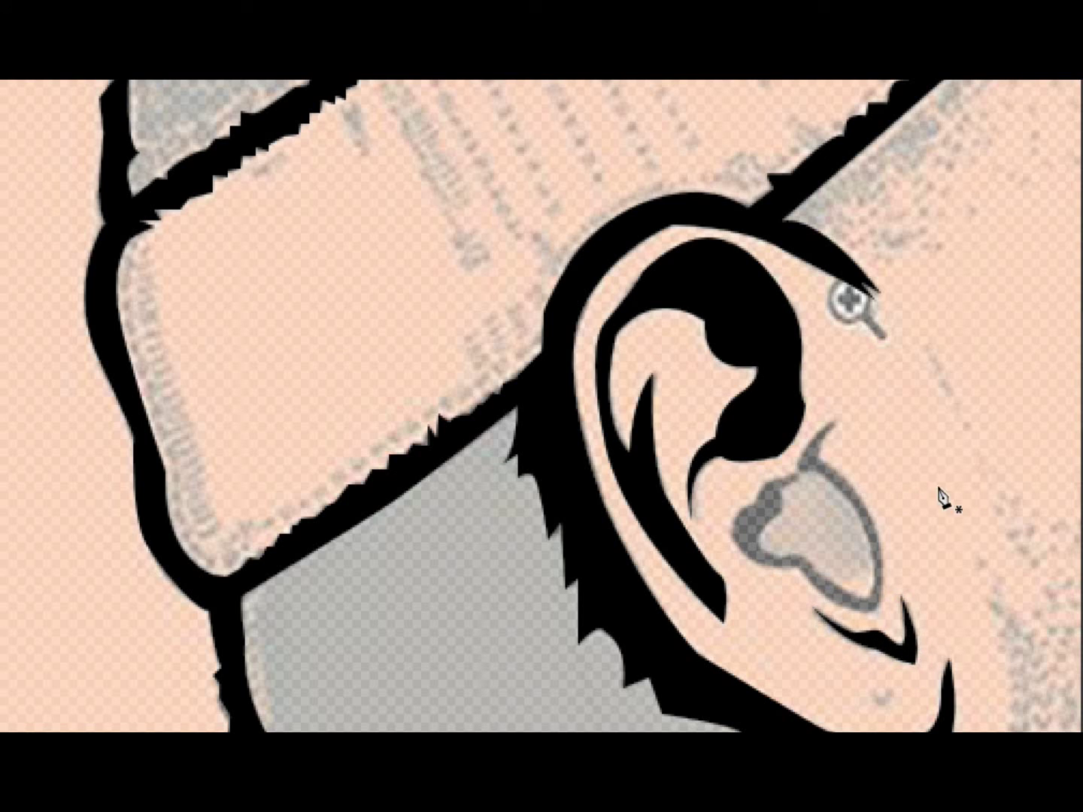
Draw a small closed shape beside the ear opening
{"action": "left_click", "coordinate": [783, 515]}
{"action": "left_click", "coordinate": [760, 540]}
{"action": "left_click_drag", "start_coordinate": [795, 553], "coordinate": [812, 548]}
{"action": "left_click", "coordinate": [865, 598]}
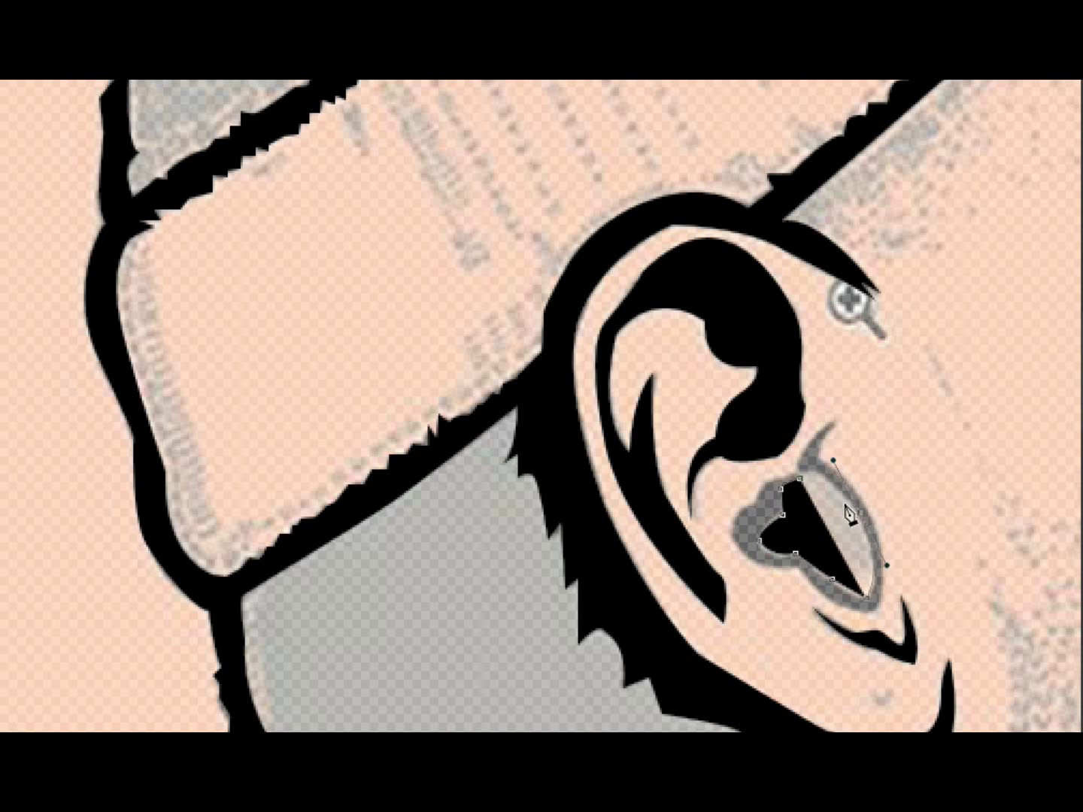
{"action": "left_click", "coordinate": [799, 478]}
Close a ring around the heart-shaped ear opening, then zoom back out
{"action": "left_click_drag", "start_coordinate": [866, 405], "coordinate": [835, 420]}
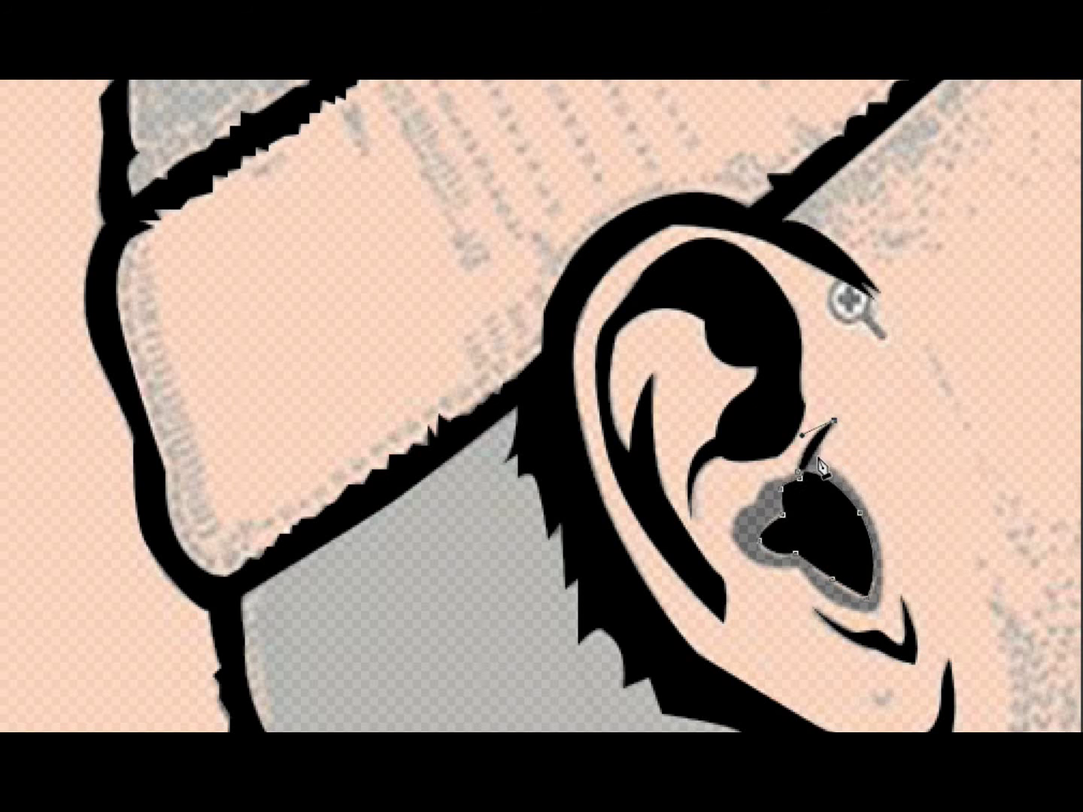
{"action": "left_click", "coordinate": [878, 609]}
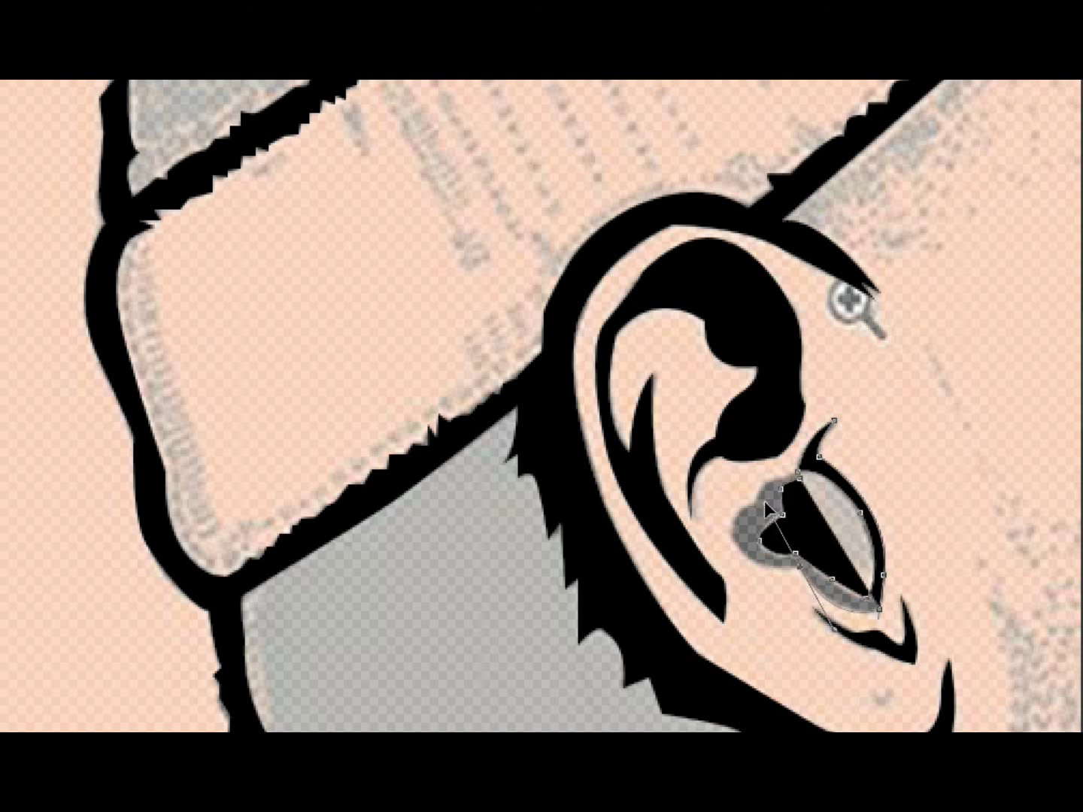
{"action": "left_click_drag", "start_coordinate": [800, 569], "coordinate": [807, 579]}
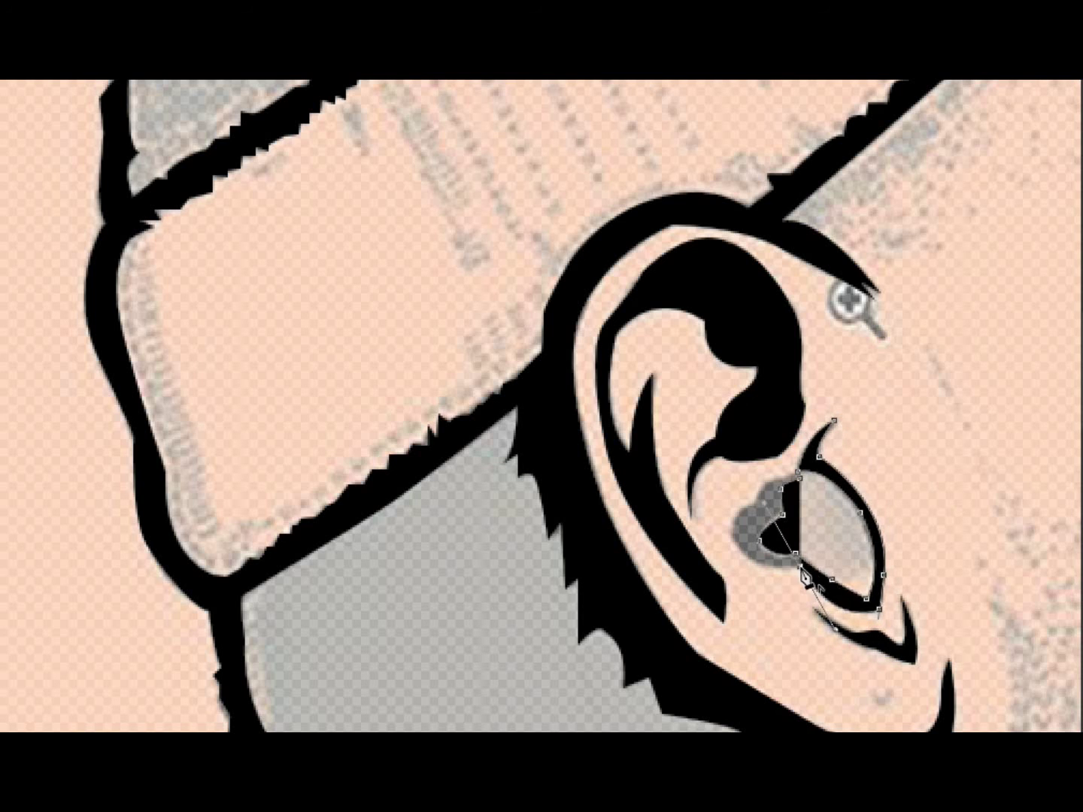
{"action": "left_click", "coordinate": [754, 561]}
{"action": "left_click", "coordinate": [738, 510]}
{"action": "left_click", "coordinate": [767, 482]}
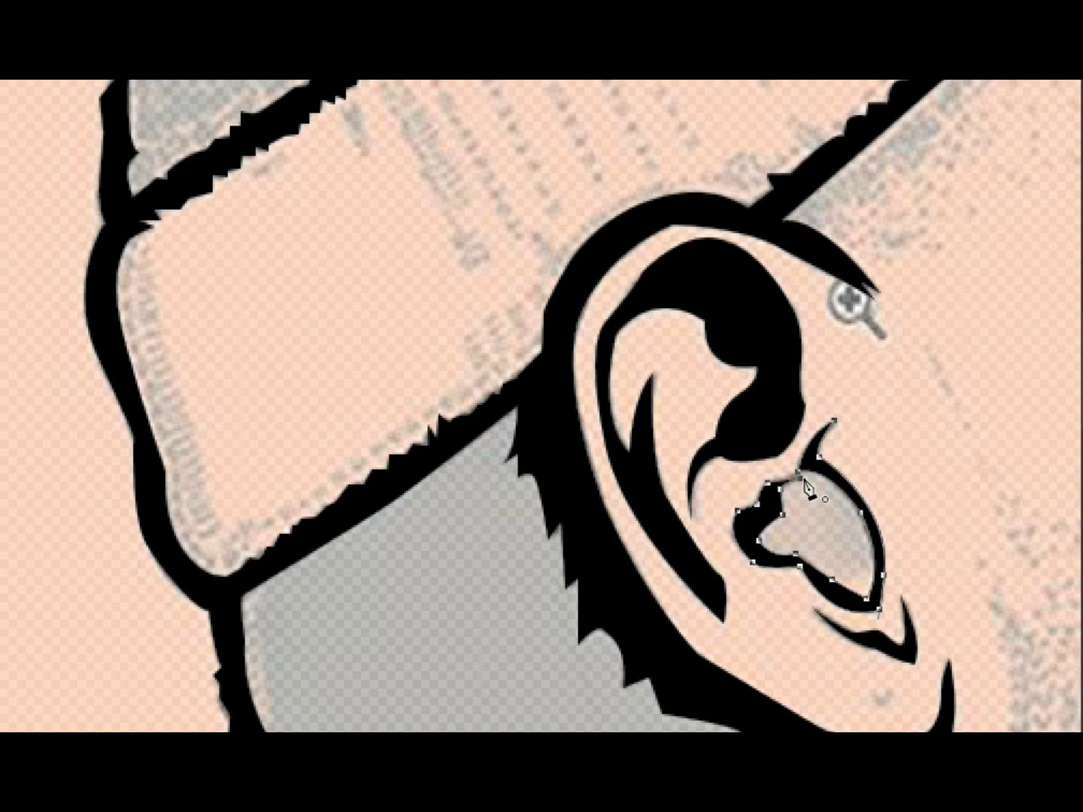
{"action": "left_click", "coordinate": [805, 483]}
{"action": "key", "text": "ctrl+minus"}
{"action": "scroll", "coordinate": [1012, 537], "scroll_direction": "down", "scroll_amount": 2}
Zoom into the lips, close the small black crease at the mouth corner, and fit the artboard
{"action": "scroll", "coordinate": [932, 487], "scroll_direction": "right", "scroll_amount": 3}
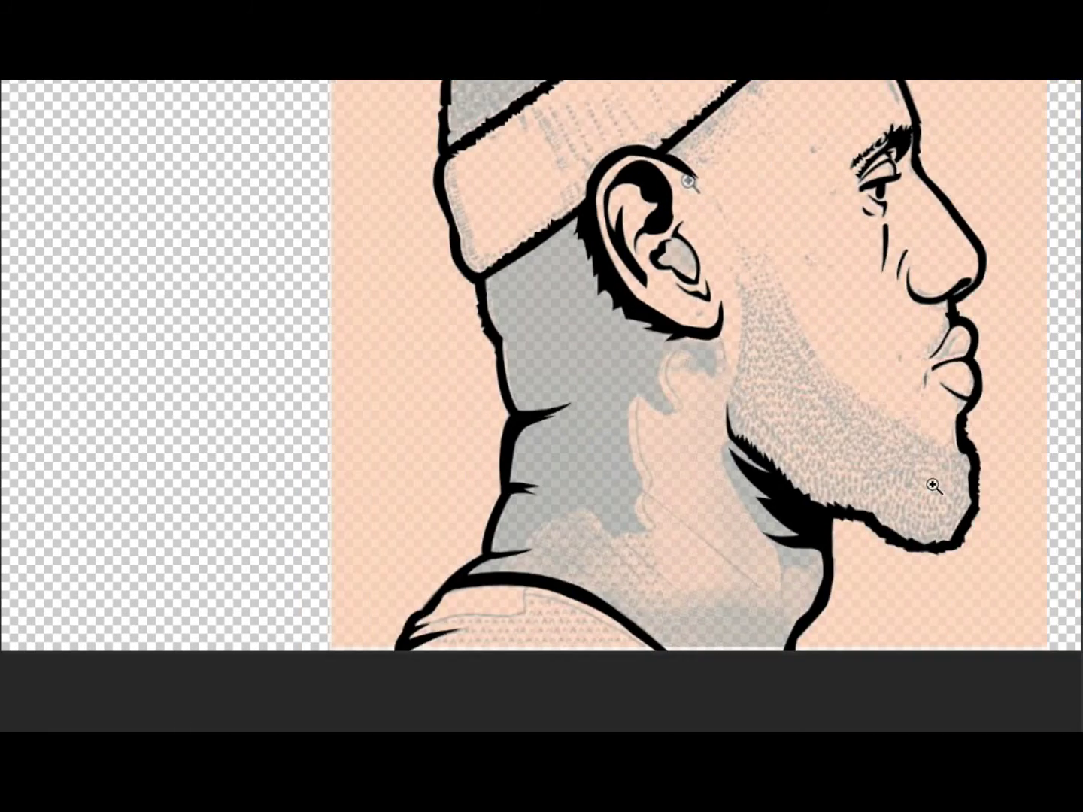
{"action": "left_click", "coordinate": [933, 487]}
{"action": "left_click", "coordinate": [871, 309]}
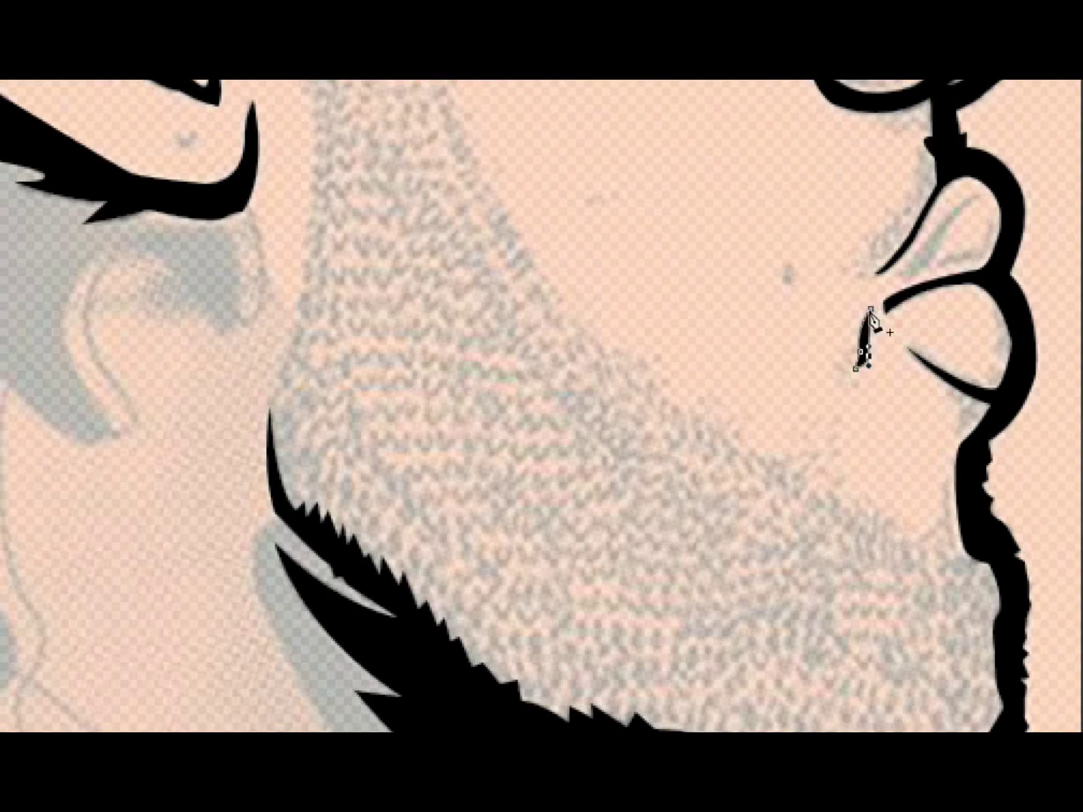
{"action": "key", "text": "ctrl+0"}
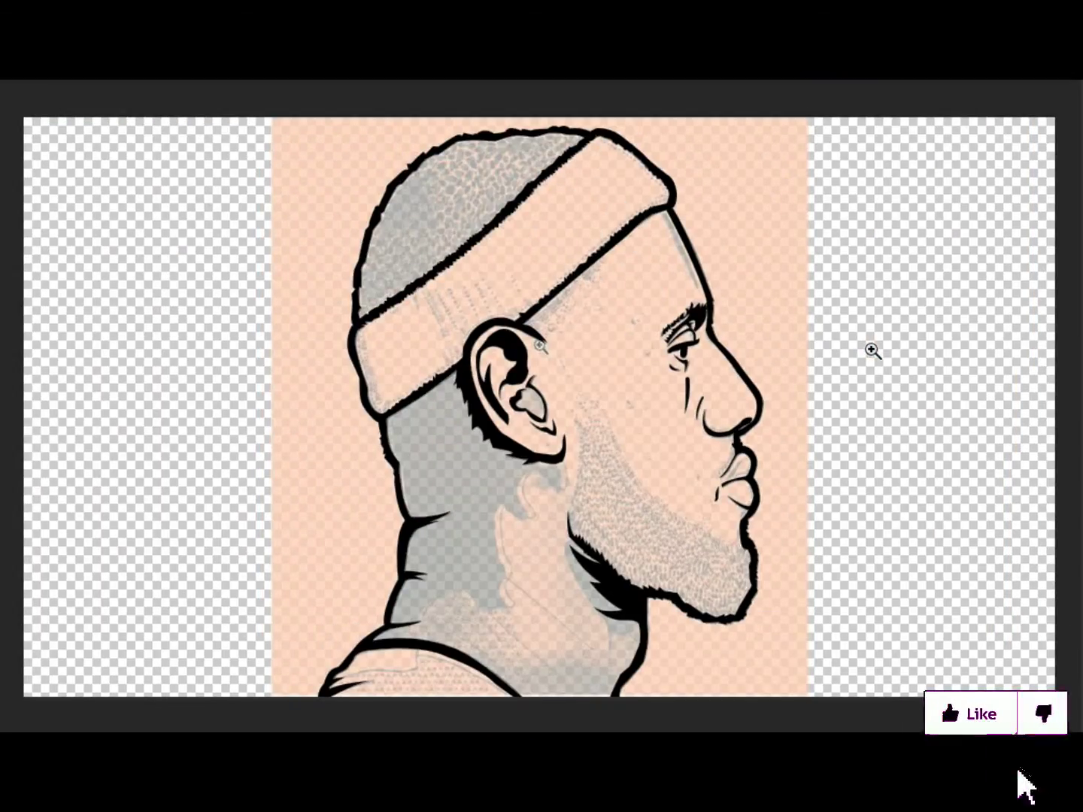